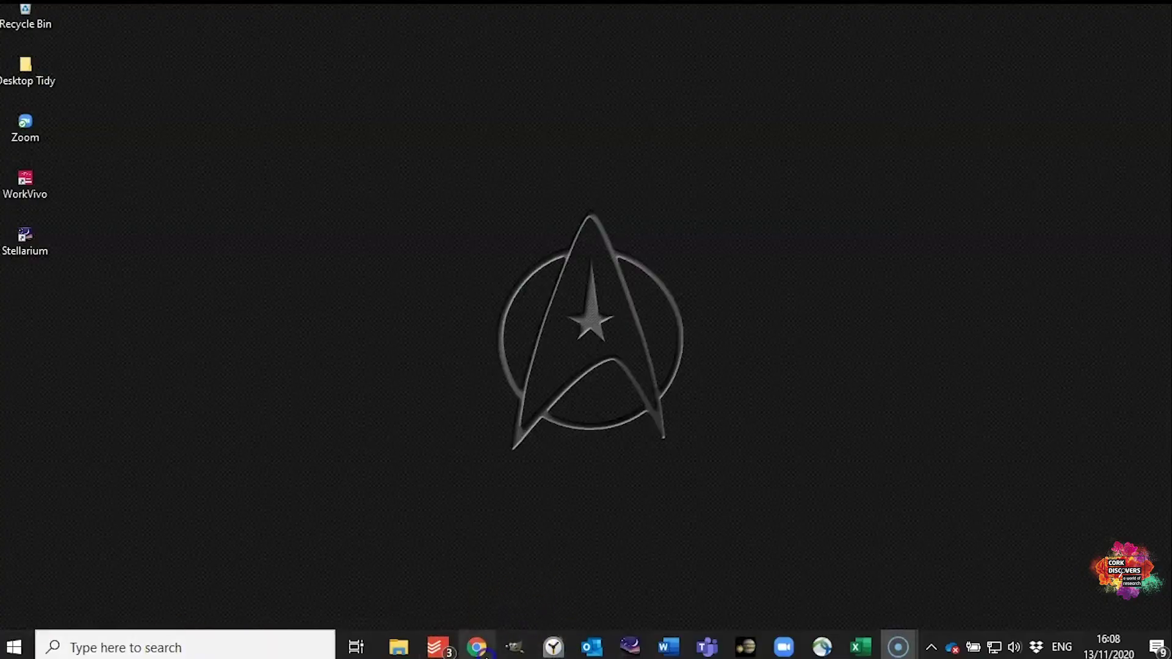
Search for stellarium.org in Chrome to reach the site showing version 0.20.3, then close Chrome
{"action": "left_click", "coordinate": [477, 647]}
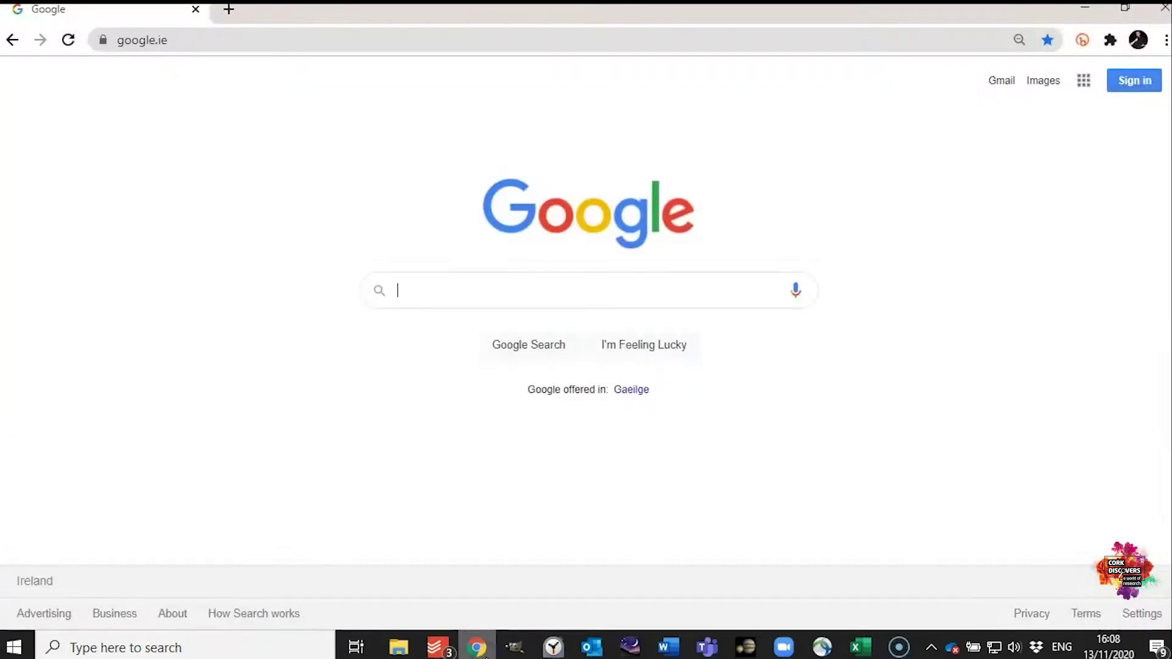
{"action": "left_click", "coordinate": [497, 298]}
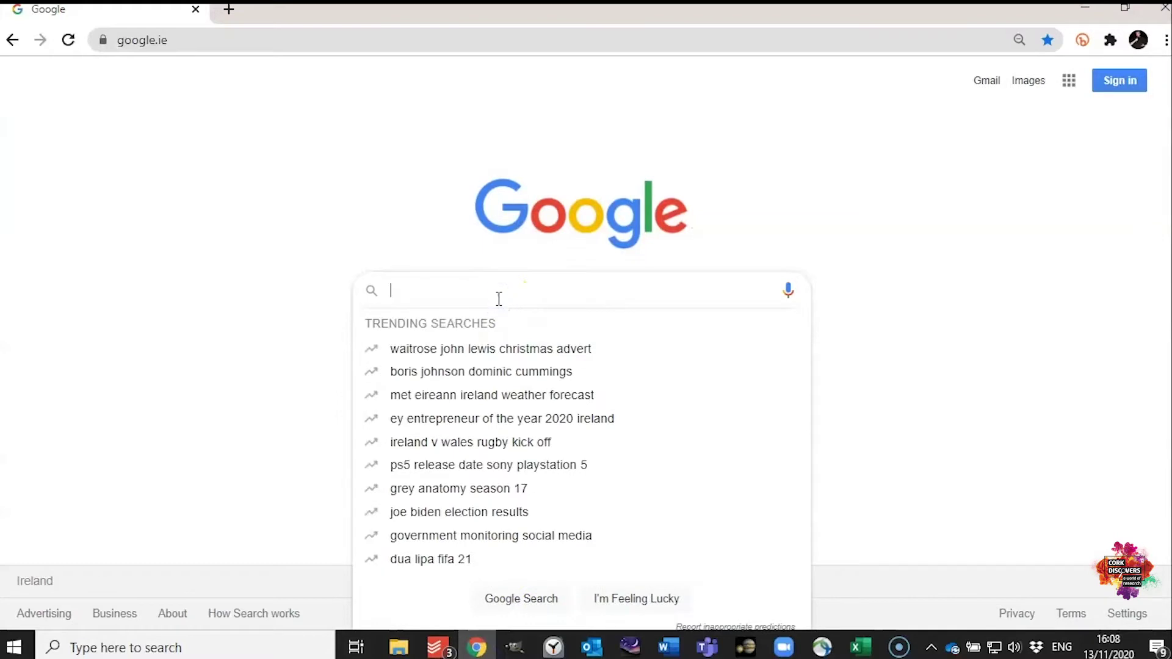
{"action": "type", "text": "stellarium.org"}
{"action": "key", "text": "Return"}
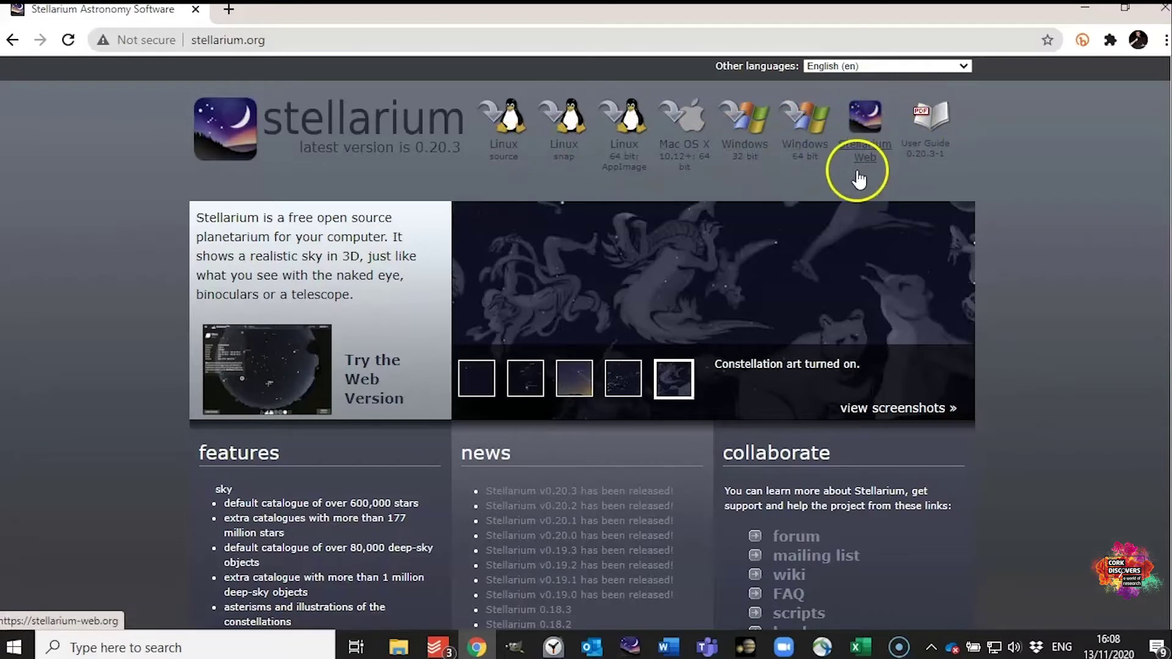
{"action": "left_click", "coordinate": [1160, 11]}
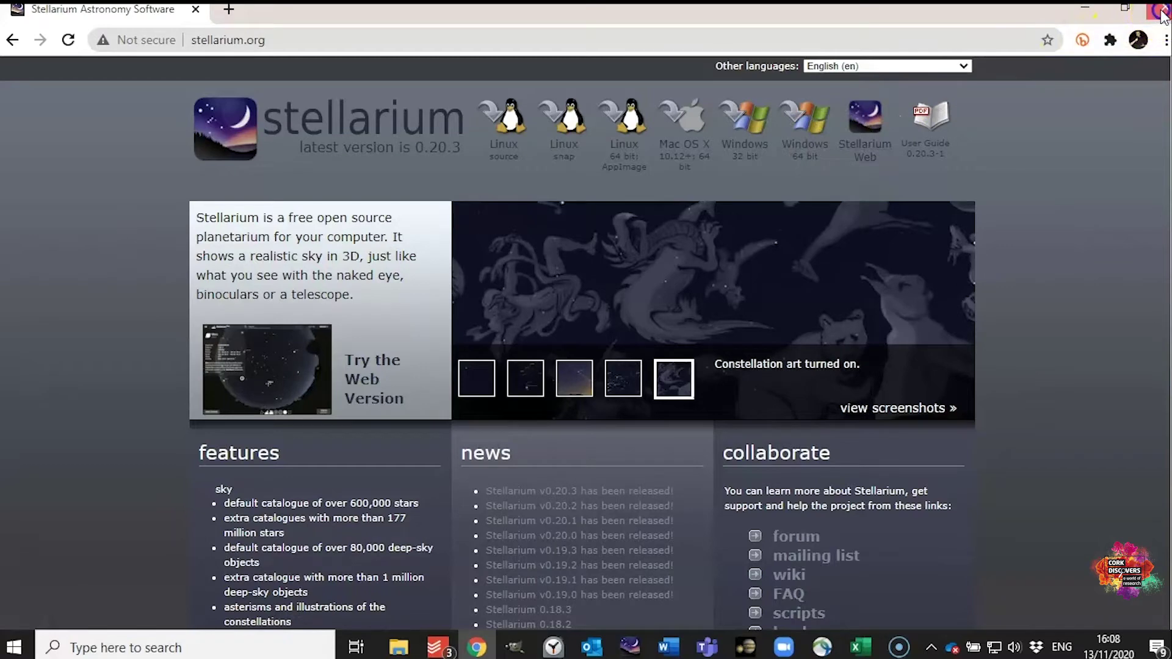
{"action": "left_click", "coordinate": [1159, 11]}
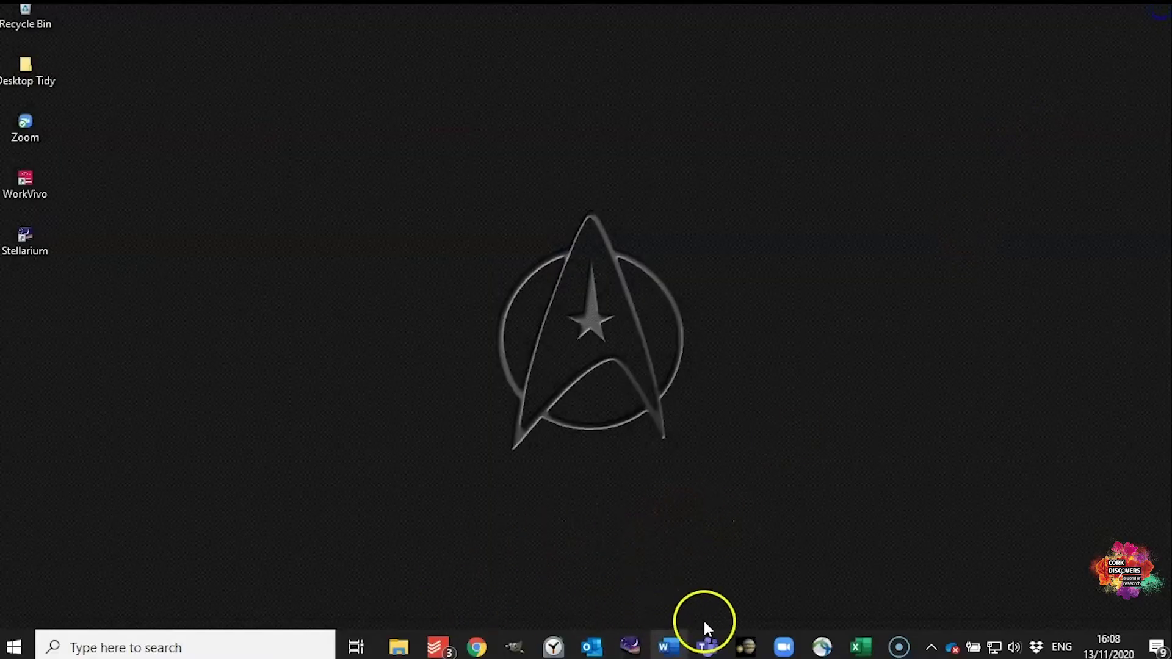
Bring Stellarium to the front and tilt the view up above Cork's southern horizon
{"action": "left_click", "coordinate": [631, 655]}
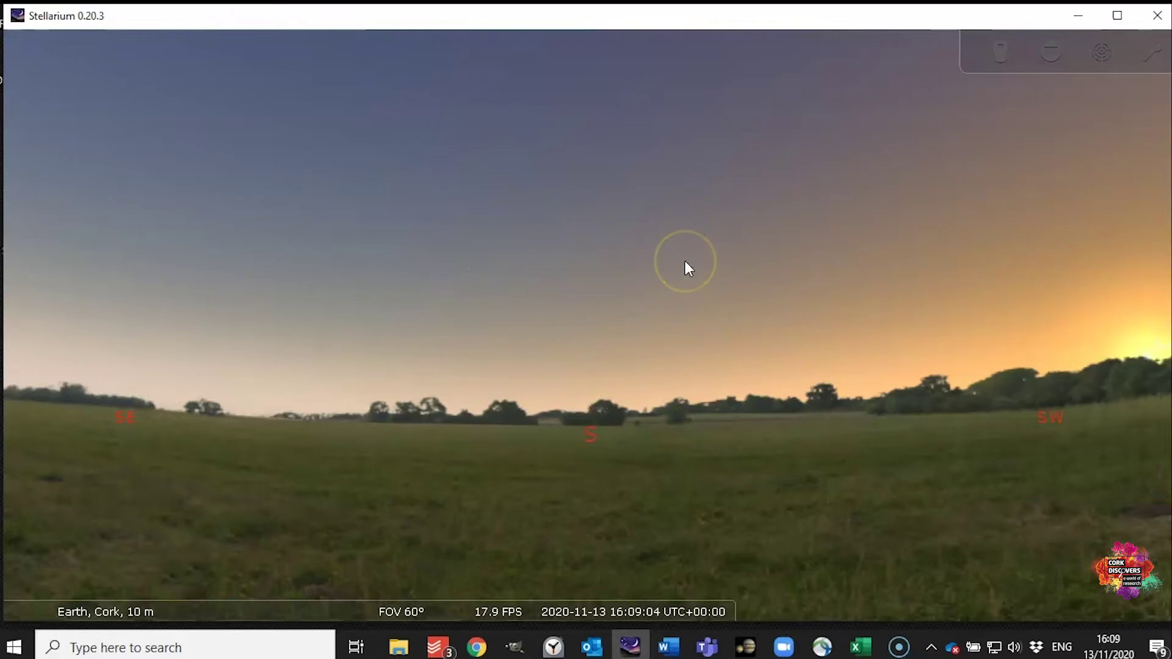
{"action": "left_click_drag", "start_coordinate": [734, 445], "coordinate": [748, 479]}
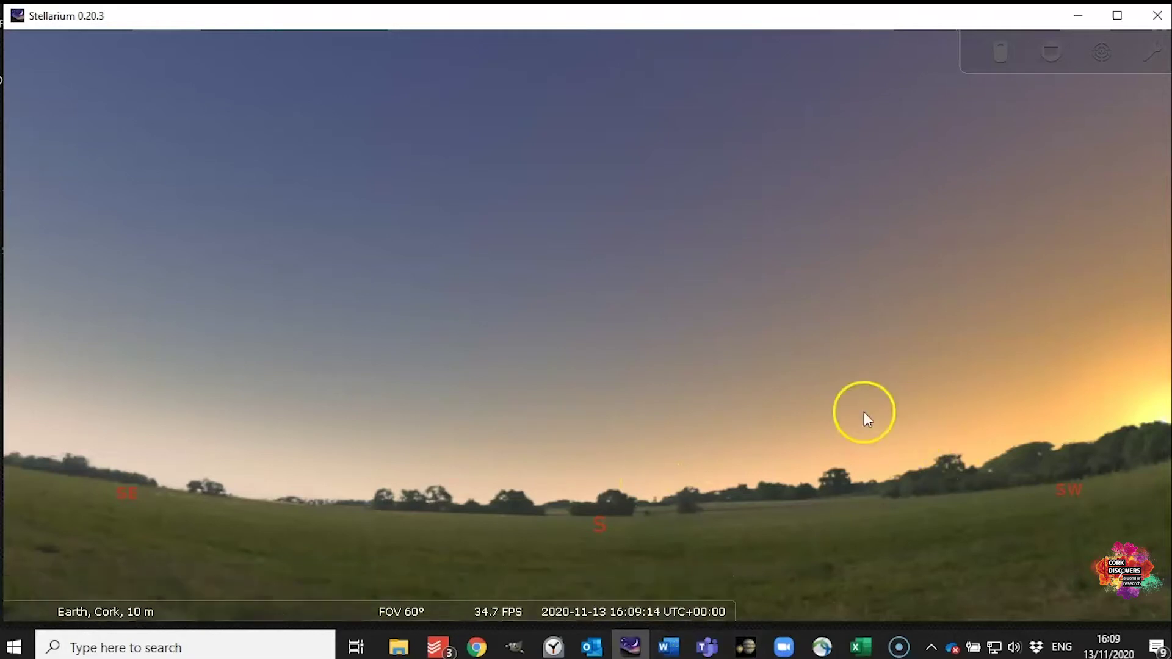
{"action": "mouse_move", "coordinate": [39, 209]}
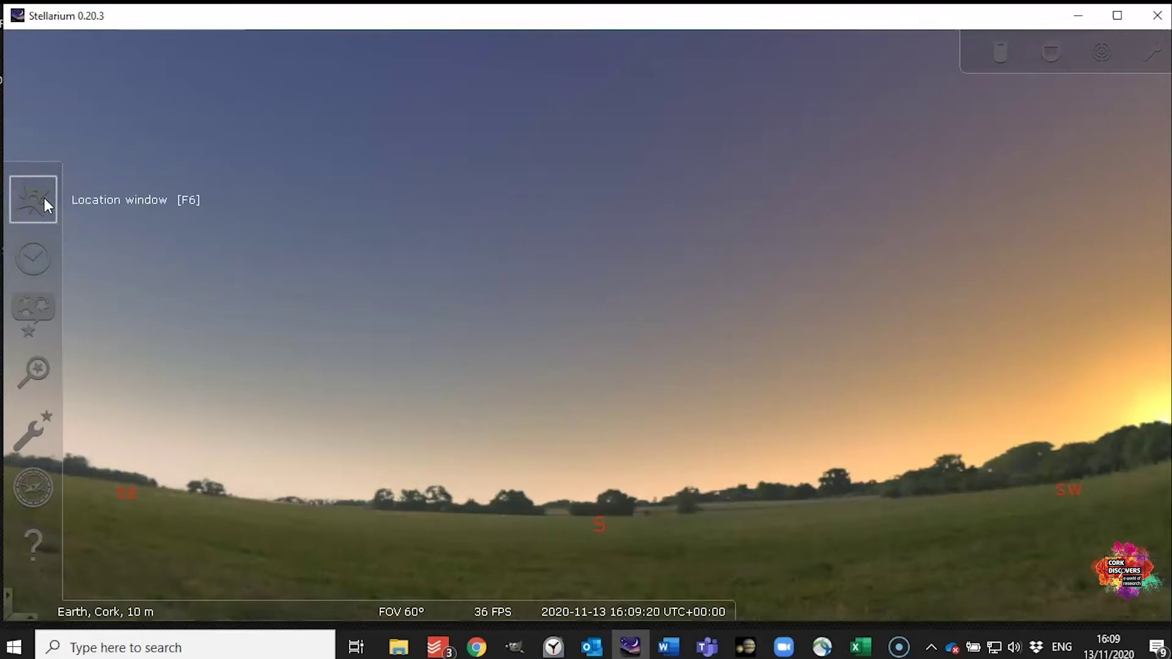
{"action": "left_click", "coordinate": [43, 198]}
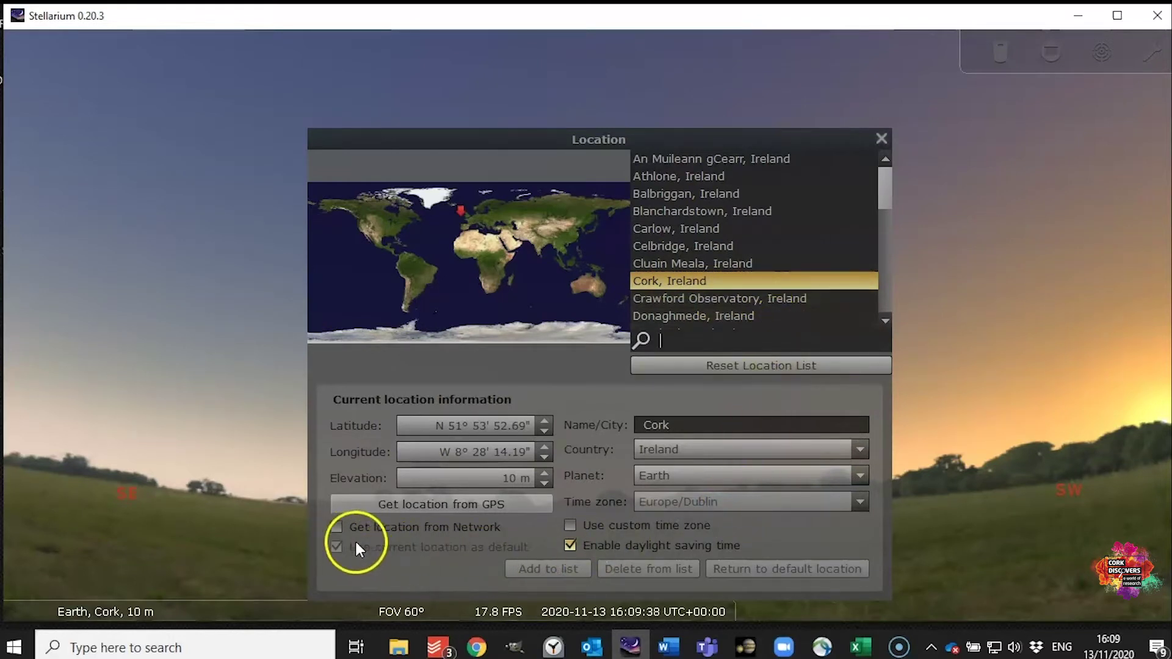
{"action": "left_click", "coordinate": [882, 139]}
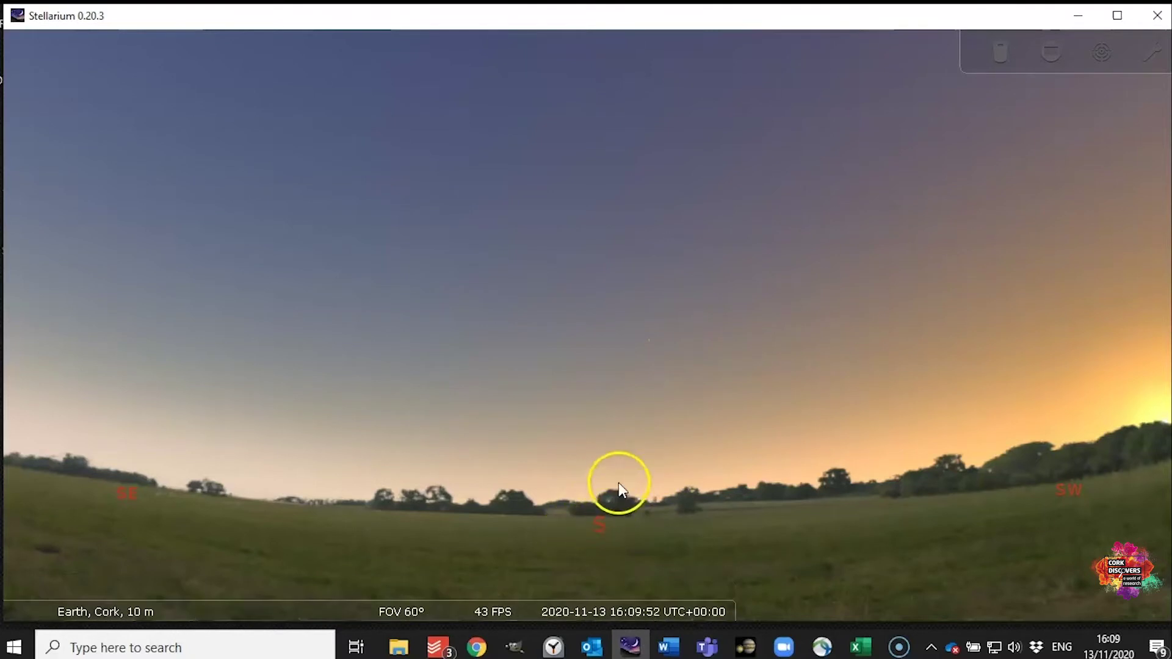
{"action": "left_click_drag", "start_coordinate": [625, 410], "coordinate": [628, 442]}
{"action": "scroll", "coordinate": [629, 440], "scroll_direction": "down", "scroll_amount": 2}
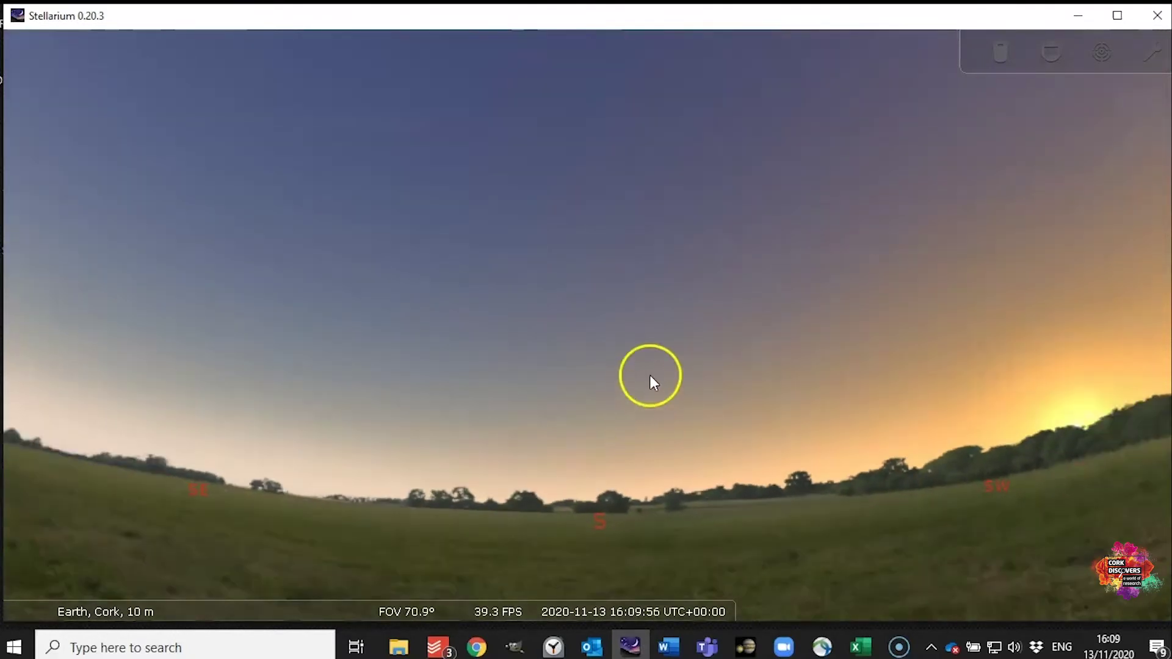
{"action": "left_click_drag", "start_coordinate": [650, 374], "coordinate": [659, 438]}
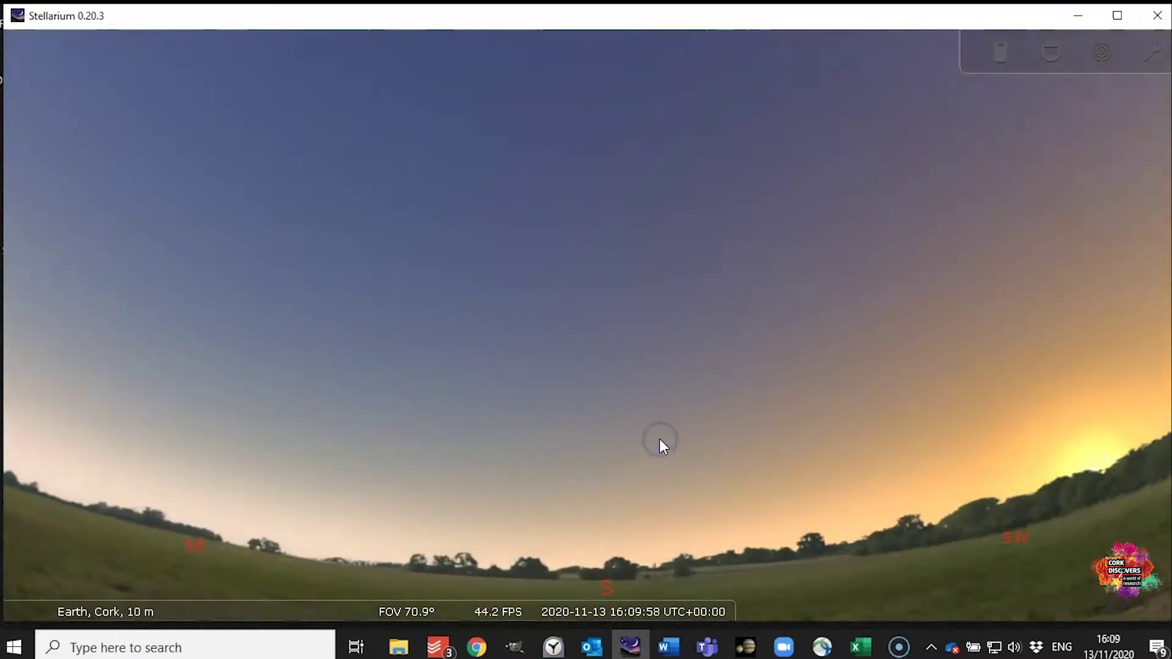
{"action": "left_click", "coordinate": [713, 395]}
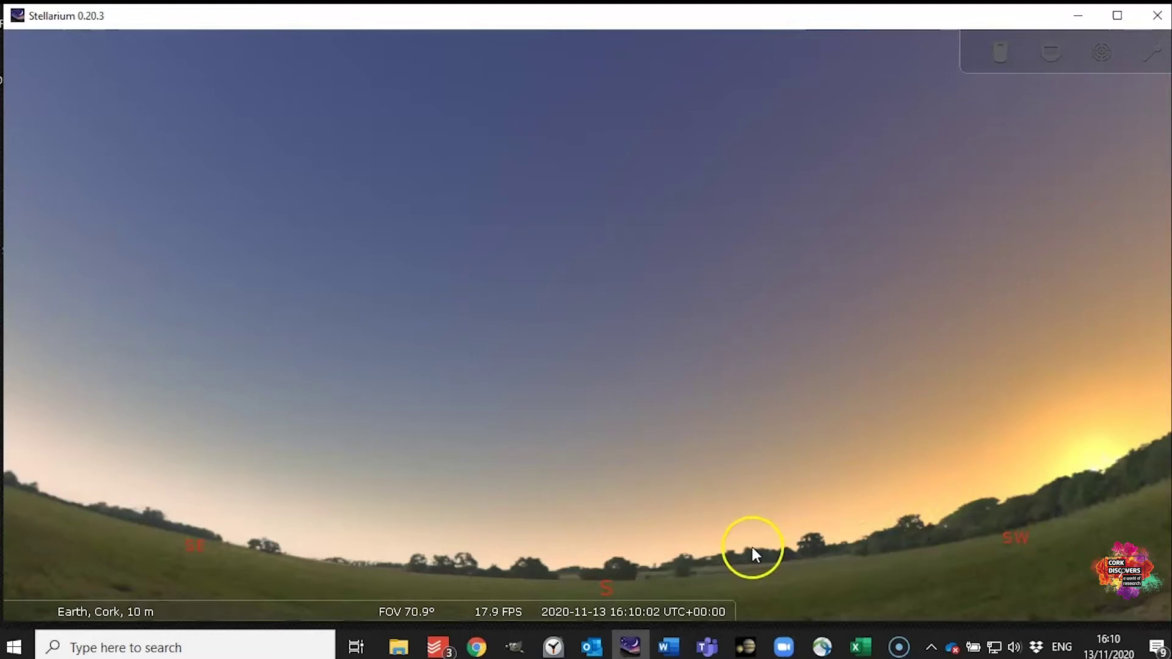
{"action": "left_click_drag", "start_coordinate": [752, 547], "coordinate": [638, 441]}
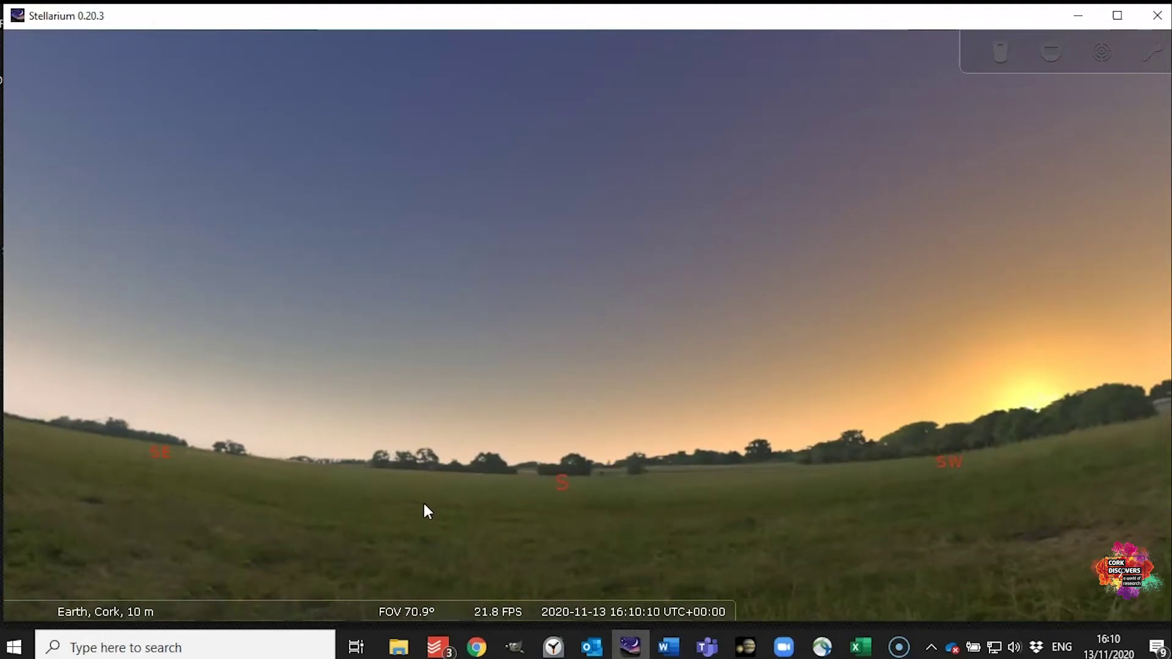
{"action": "key", "text": "Left"}
{"action": "key", "text": "Right"}
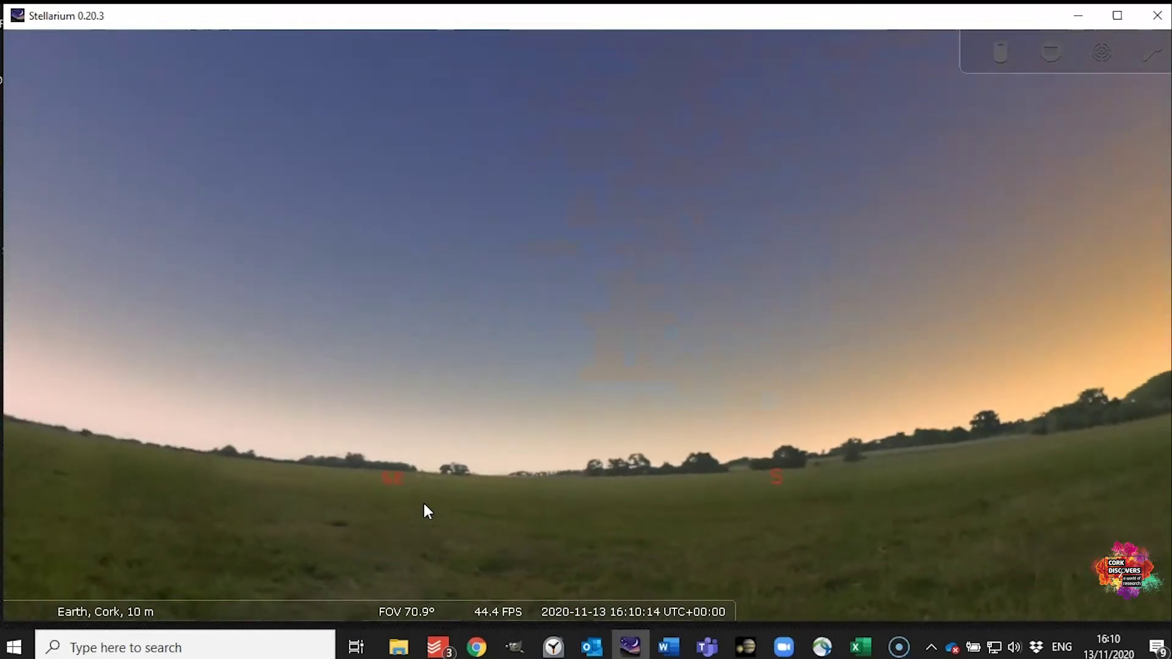
{"action": "key", "text": "Left"}
{"action": "key", "text": "Up"}
{"action": "key", "text": "Down"}
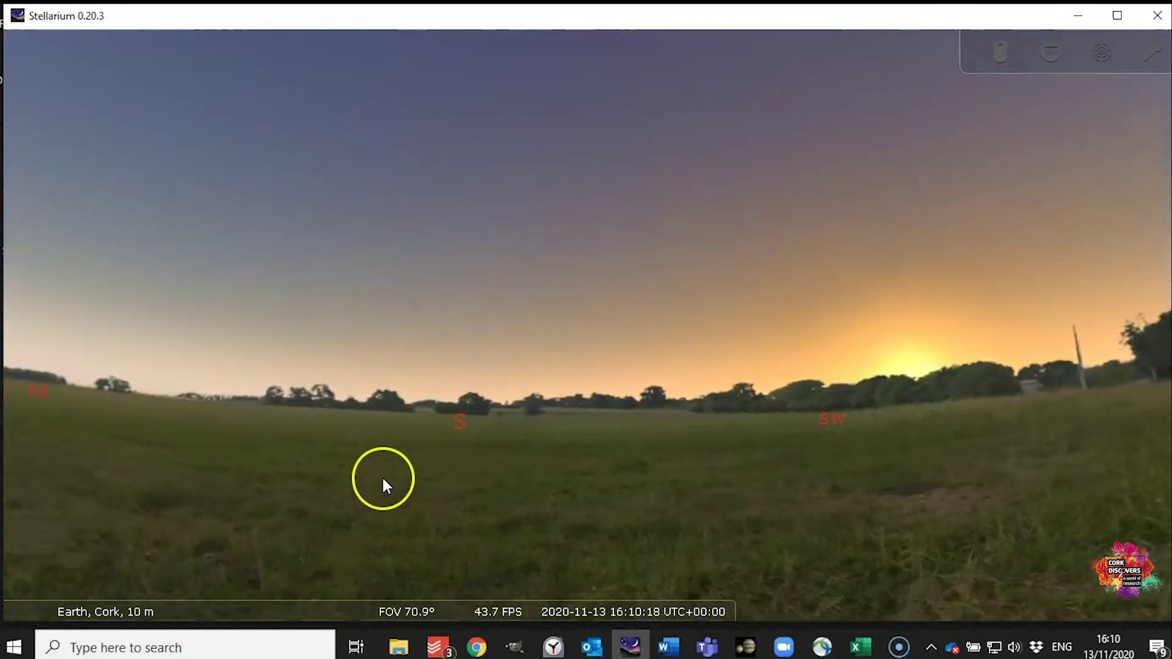
{"action": "left_click_drag", "start_coordinate": [385, 484], "coordinate": [589, 280]}
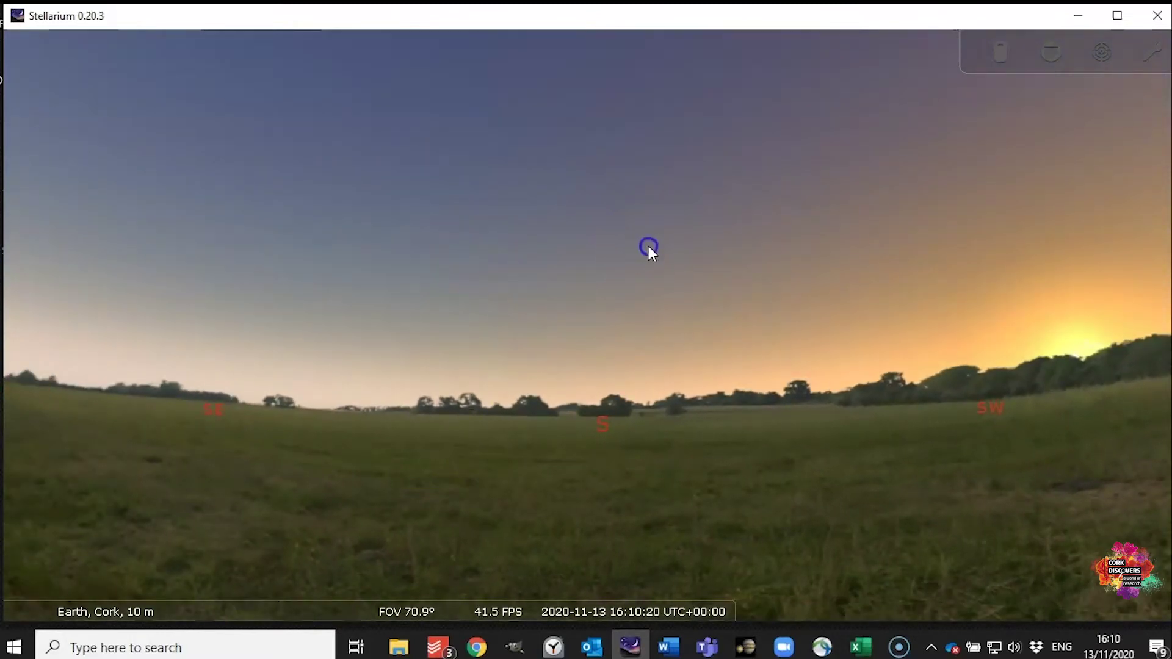
{"action": "left_click_drag", "start_coordinate": [648, 246], "coordinate": [58, 351]}
{"action": "left_click_drag", "start_coordinate": [31, 313], "coordinate": [955, 241]}
{"action": "left_click_drag", "start_coordinate": [1038, 253], "coordinate": [650, 277]}
{"action": "scroll", "coordinate": [642, 324], "scroll_direction": "down", "scroll_amount": 3}
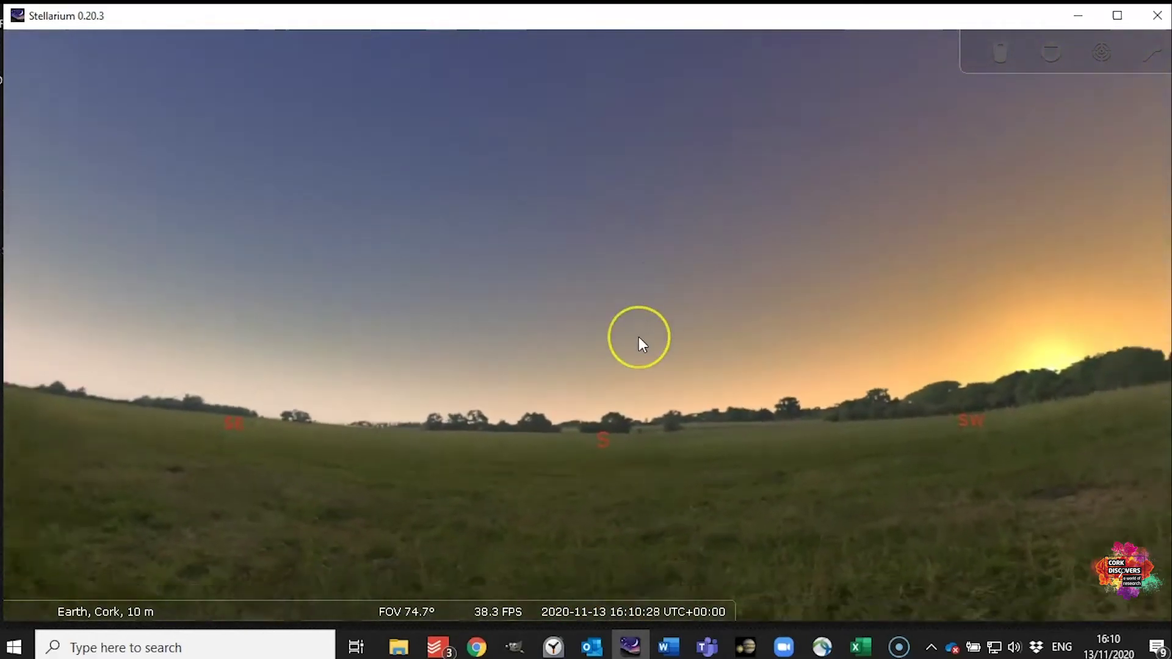
{"action": "scroll", "coordinate": [636, 339], "scroll_direction": "up", "scroll_amount": 3}
{"action": "scroll", "coordinate": [635, 339], "scroll_direction": "down", "scroll_amount": 5}
{"action": "scroll", "coordinate": [635, 339], "scroll_direction": "up", "scroll_amount": 2}
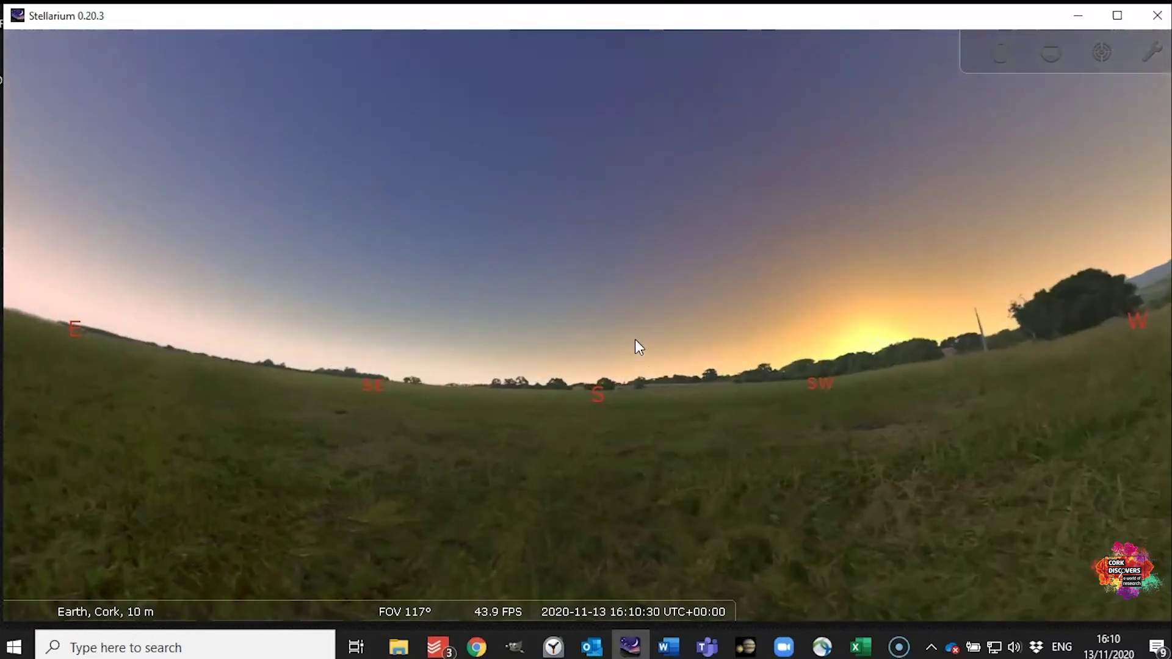
{"action": "scroll", "coordinate": [635, 340], "scroll_direction": "up", "scroll_amount": 2}
{"action": "scroll", "coordinate": [635, 339], "scroll_direction": "down", "scroll_amount": 3}
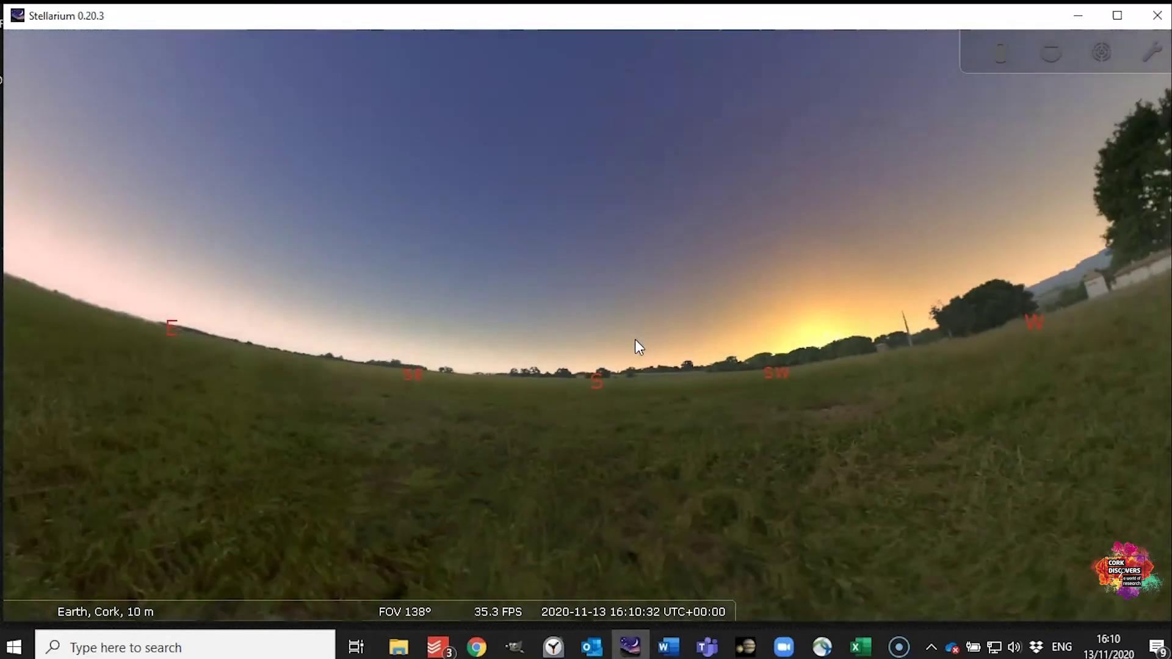
{"action": "scroll", "coordinate": [635, 340], "scroll_direction": "up", "scroll_amount": 1}
{"action": "scroll", "coordinate": [634, 339], "scroll_direction": "up", "scroll_amount": 3}
{"action": "left_click_drag", "start_coordinate": [803, 349], "coordinate": [833, 362]}
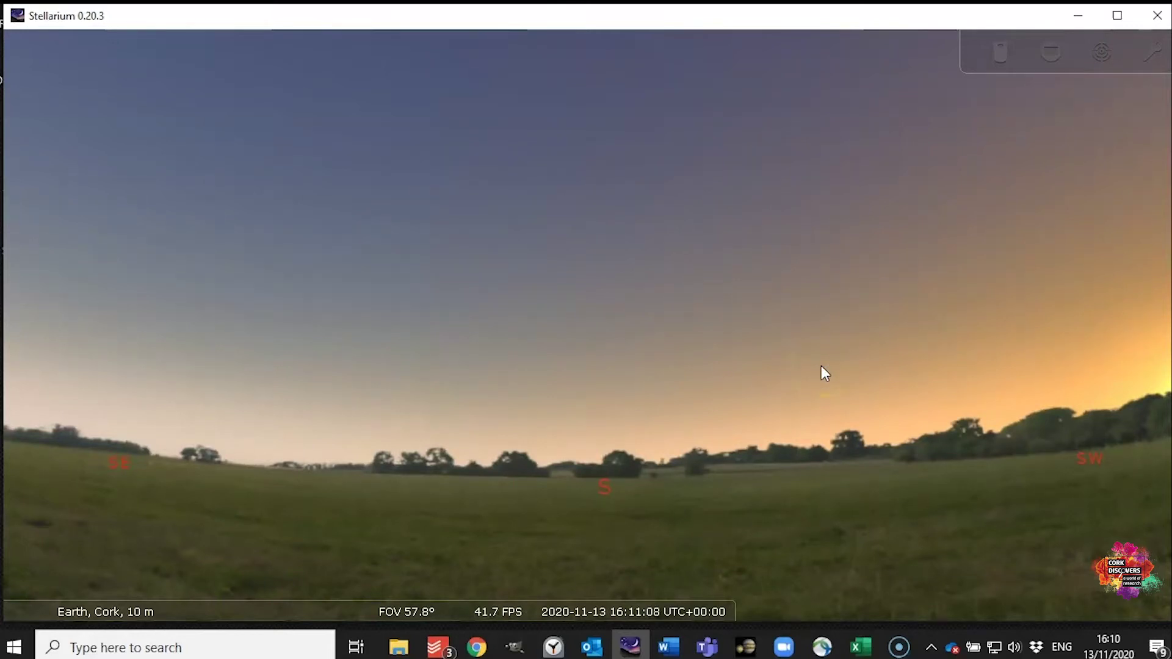
Speed up simulated time until dark at 18:03 on 2020-11-13, showing Saturn and Jupiter
{"action": "key", "text": "l"}
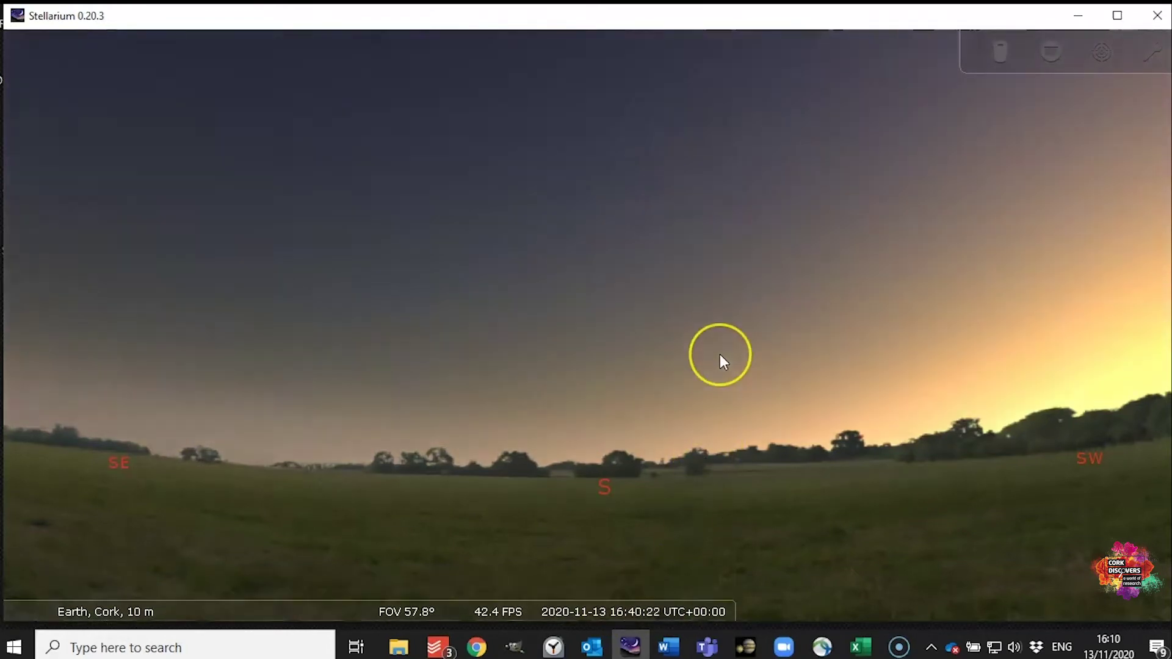
{"action": "key", "text": "j"}
{"action": "key", "text": "j"}
{"action": "key", "text": "j"}
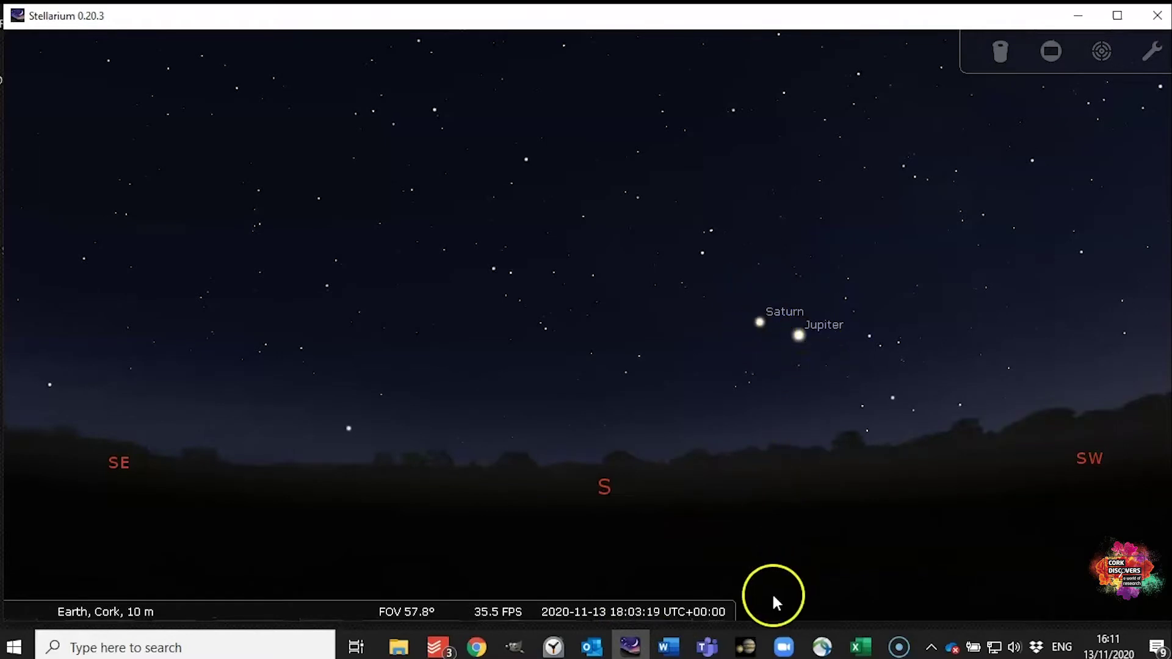
{"action": "mouse_move", "coordinate": [627, 598]}
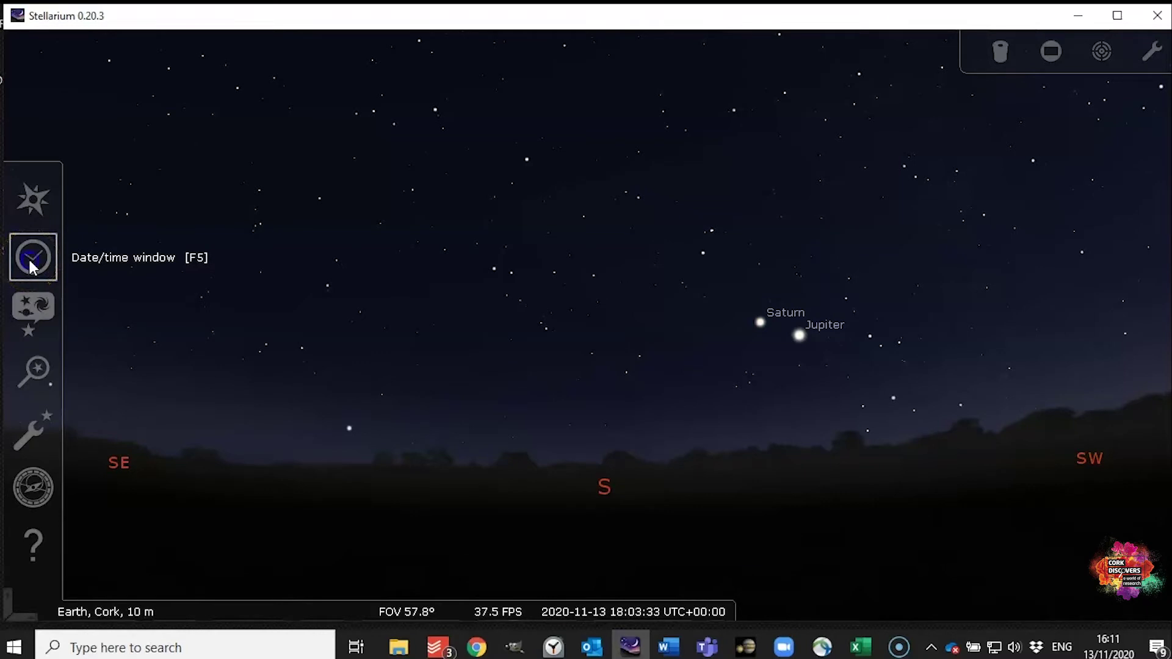
In the date and time settings, move the date to December 2020 and the hour to 17
{"action": "left_click", "coordinate": [32, 267]}
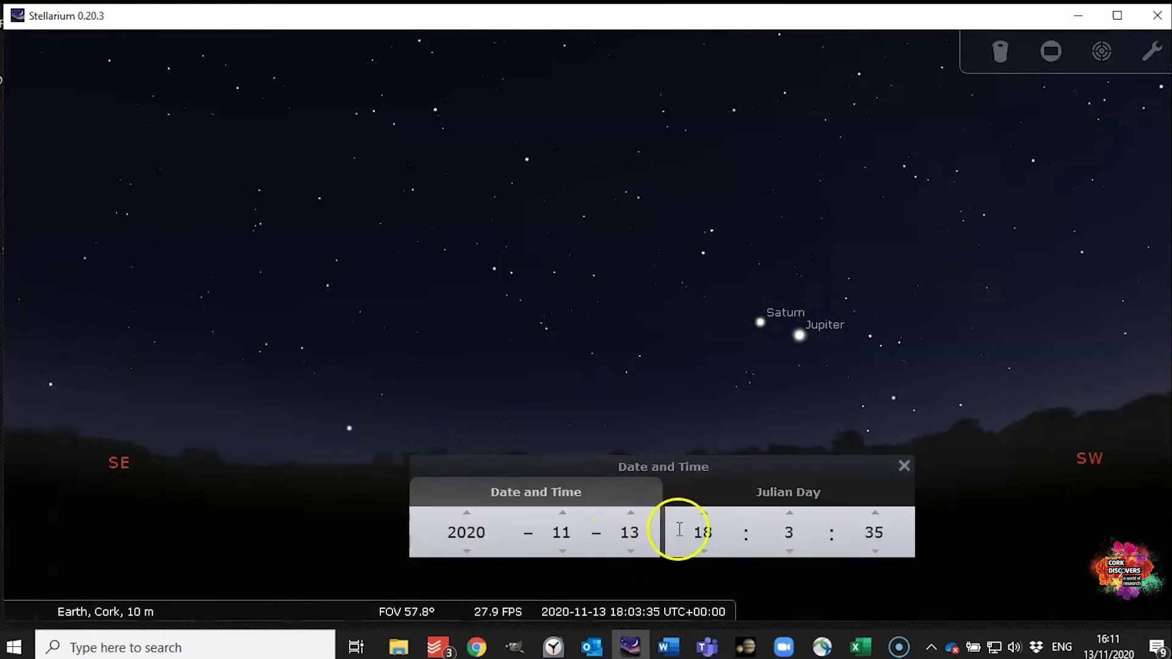
{"action": "left_click", "coordinate": [563, 513]}
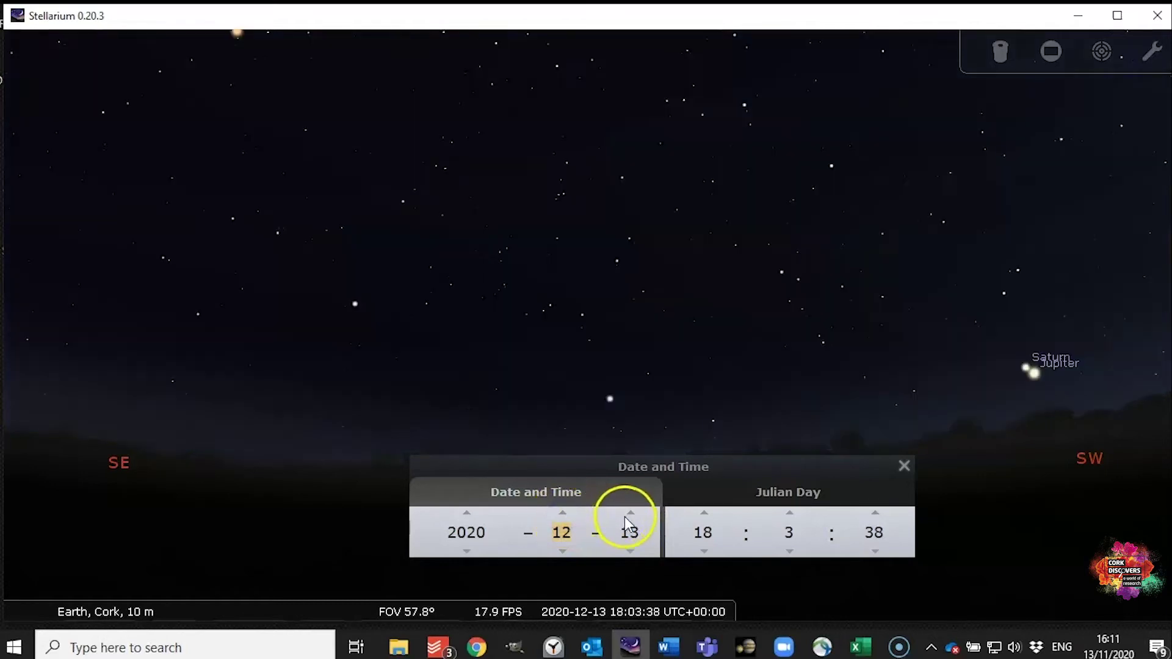
{"action": "scroll", "coordinate": [630, 547], "scroll_direction": "down", "scroll_amount": 5}
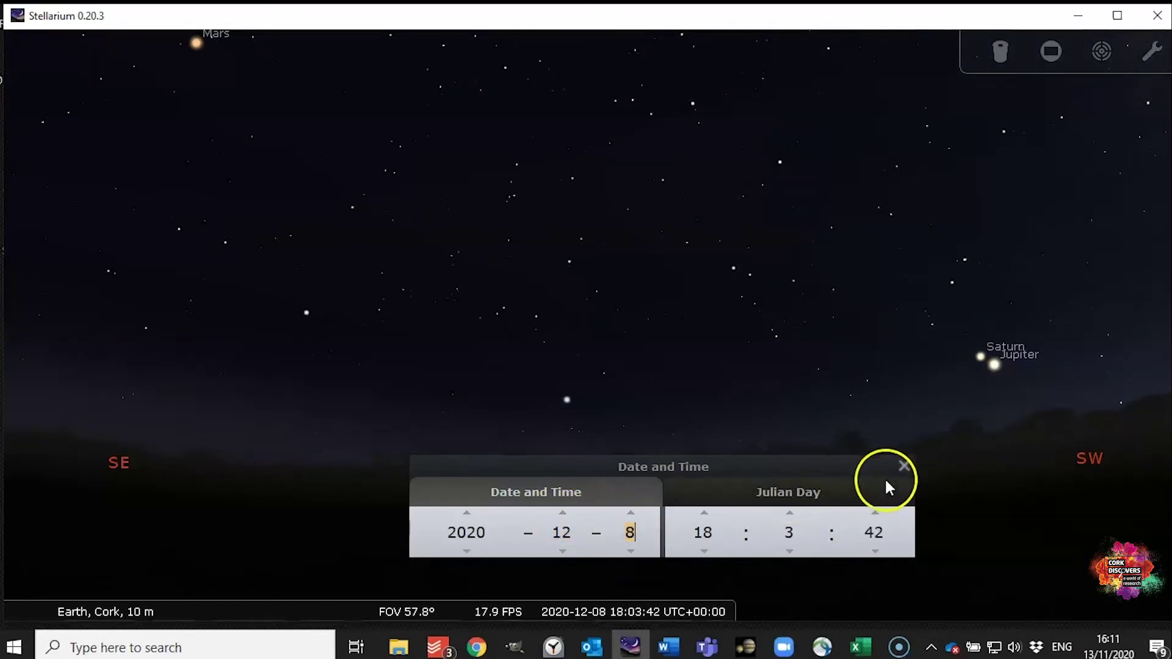
{"action": "left_click", "coordinate": [702, 550]}
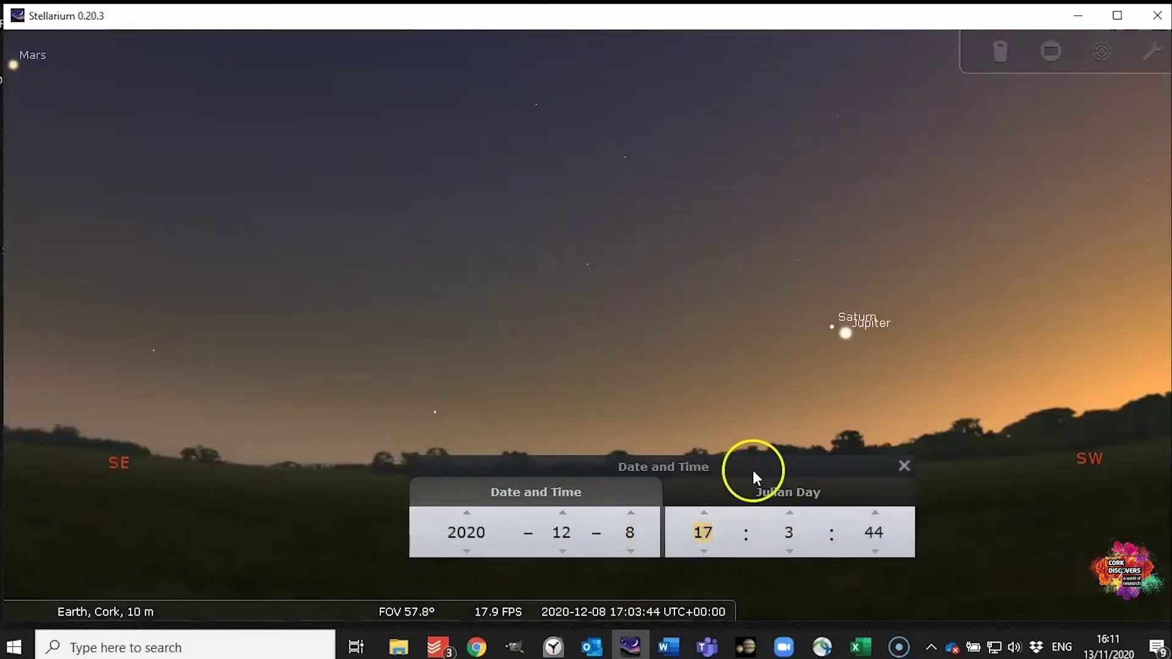
Bring the minutes to 45 and close the date and time window
{"action": "left_click", "coordinate": [789, 513]}
{"action": "left_click", "coordinate": [789, 513]}
{"action": "left_click", "coordinate": [789, 513]}
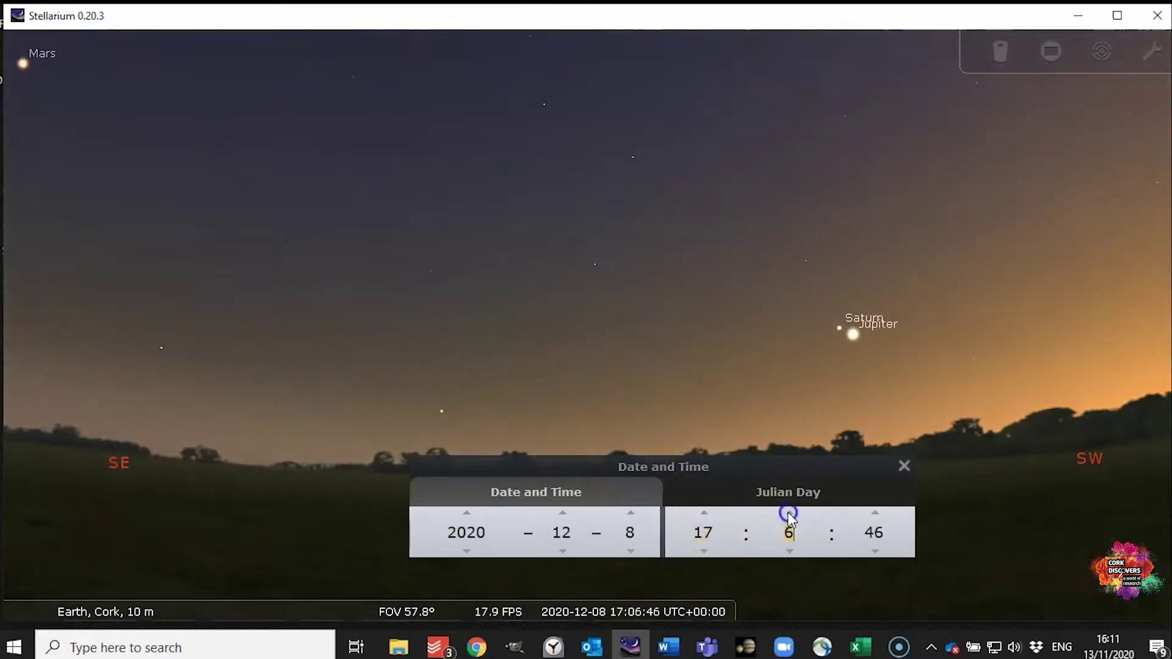
{"action": "scroll", "coordinate": [789, 513], "scroll_direction": "up", "scroll_amount": 10}
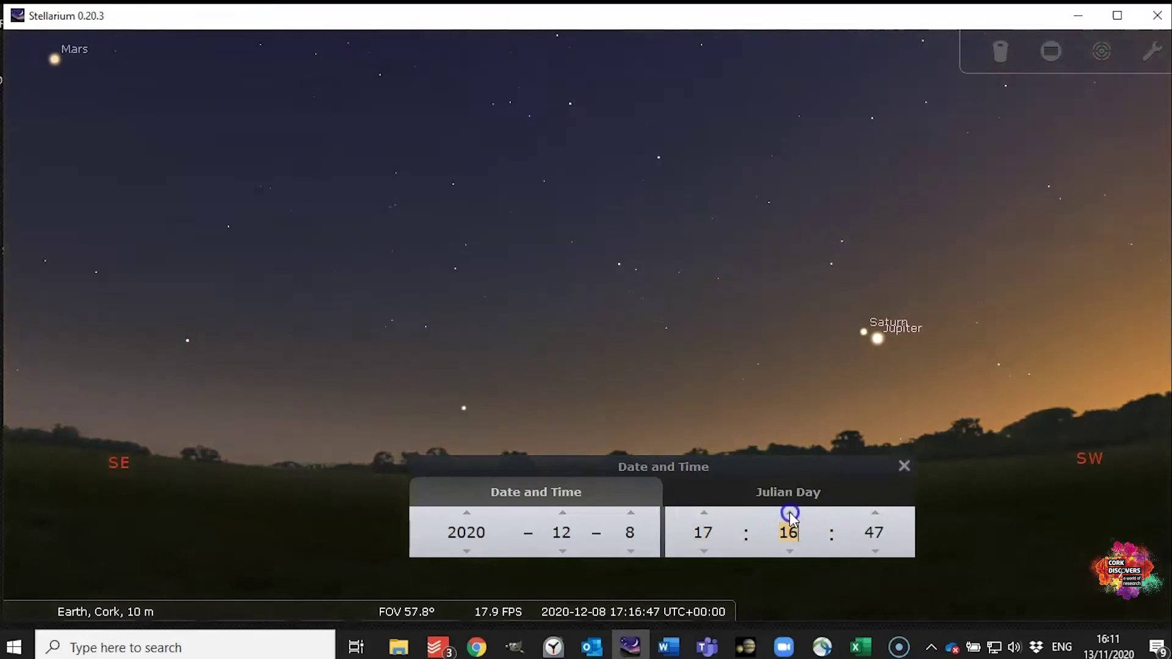
{"action": "scroll", "coordinate": [789, 513], "scroll_direction": "up", "scroll_amount": 12}
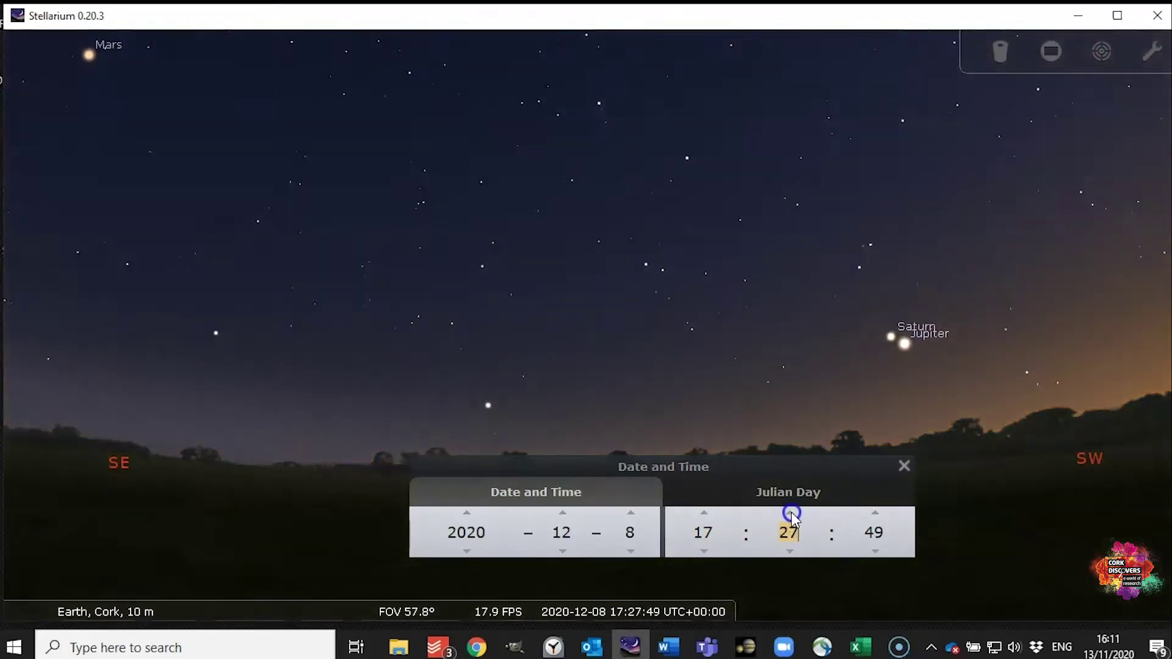
{"action": "scroll", "coordinate": [792, 516], "scroll_direction": "up", "scroll_amount": 12}
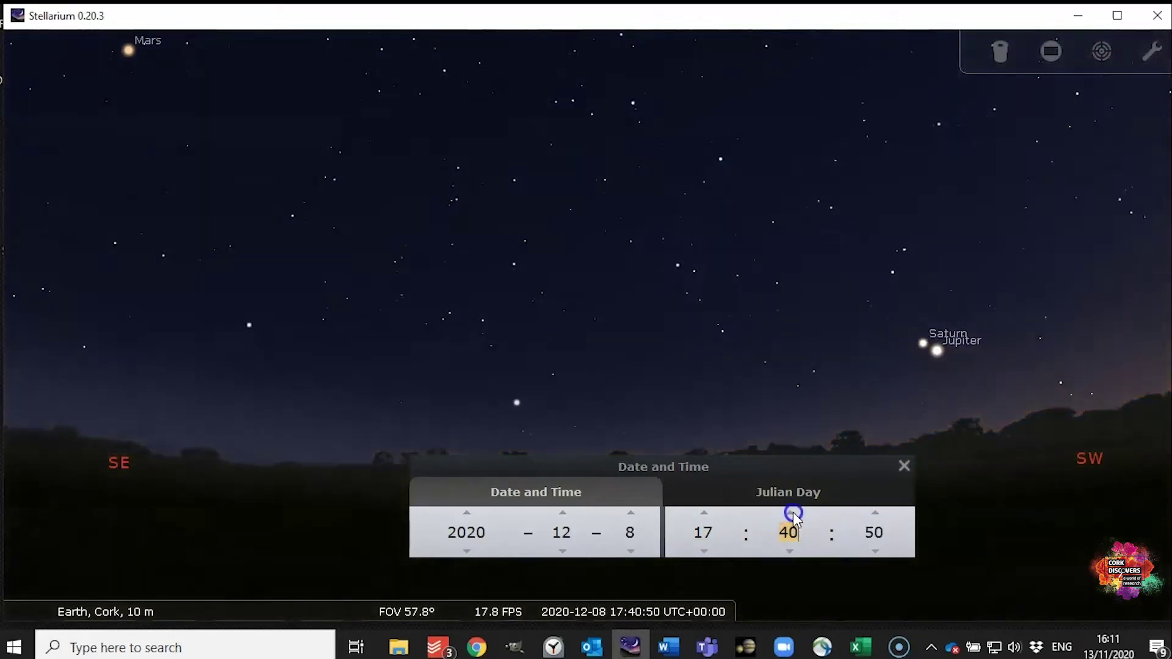
{"action": "scroll", "coordinate": [793, 516], "scroll_direction": "up", "scroll_amount": 10}
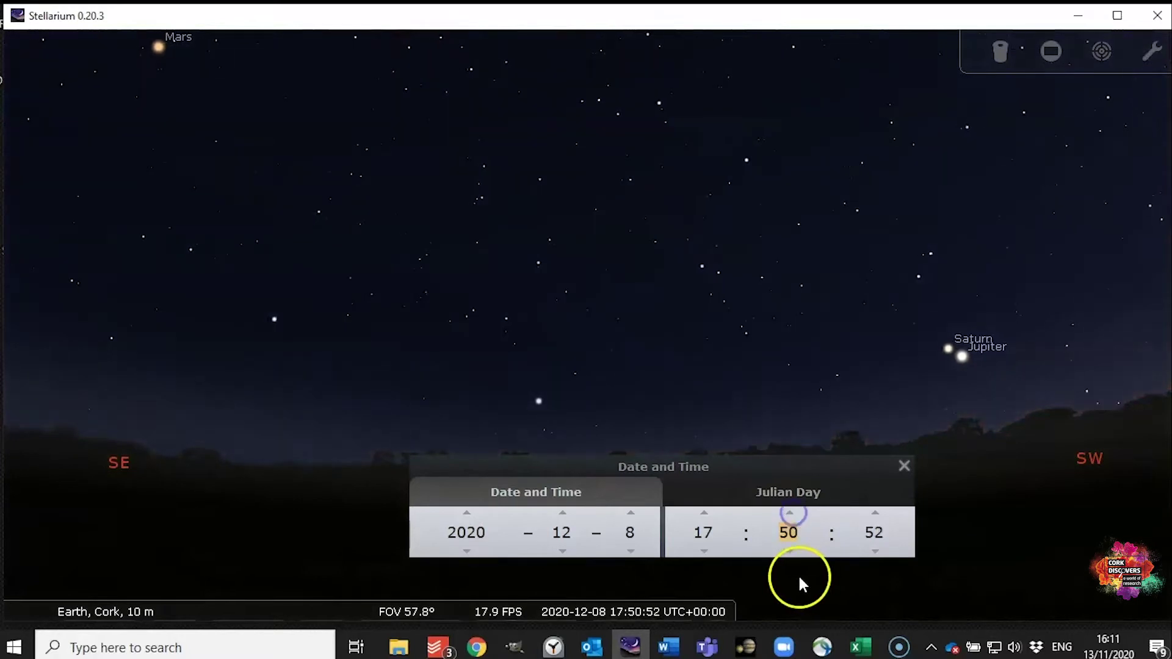
{"action": "left_click", "coordinate": [791, 552]}
{"action": "left_click", "coordinate": [791, 552]}
{"action": "left_click", "coordinate": [791, 552]}
{"action": "left_click", "coordinate": [791, 552]}
{"action": "left_click", "coordinate": [791, 553]}
{"action": "left_click", "coordinate": [904, 467]}
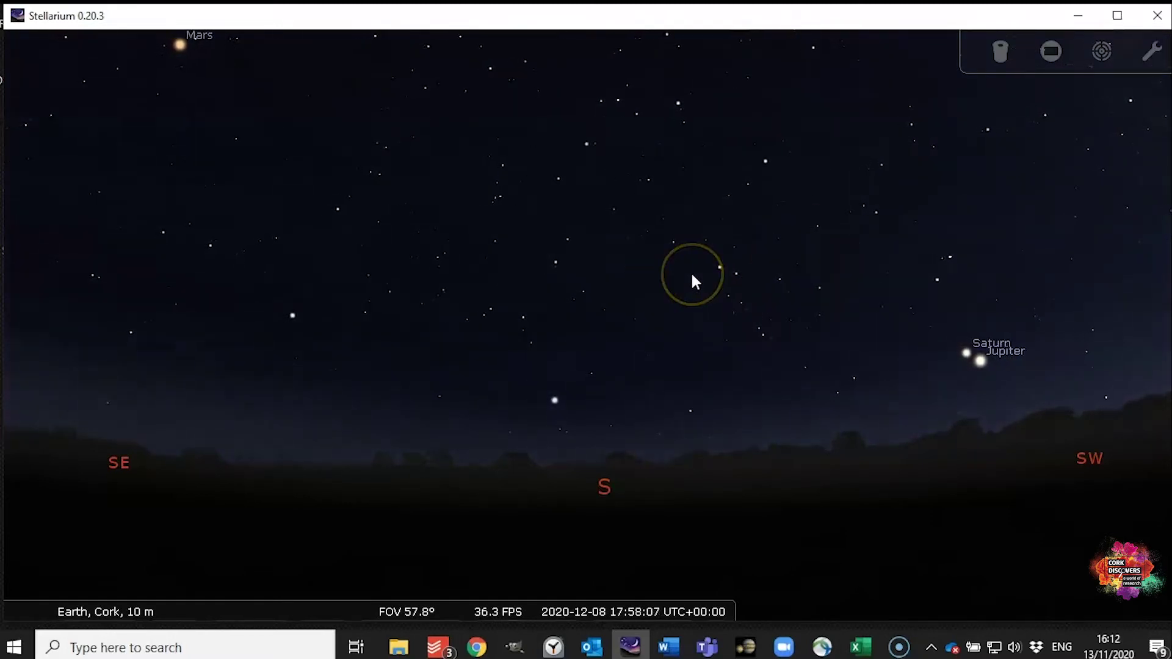
Inspect the details of the star HIP 108784, then deselect it
{"action": "left_click", "coordinate": [689, 293]}
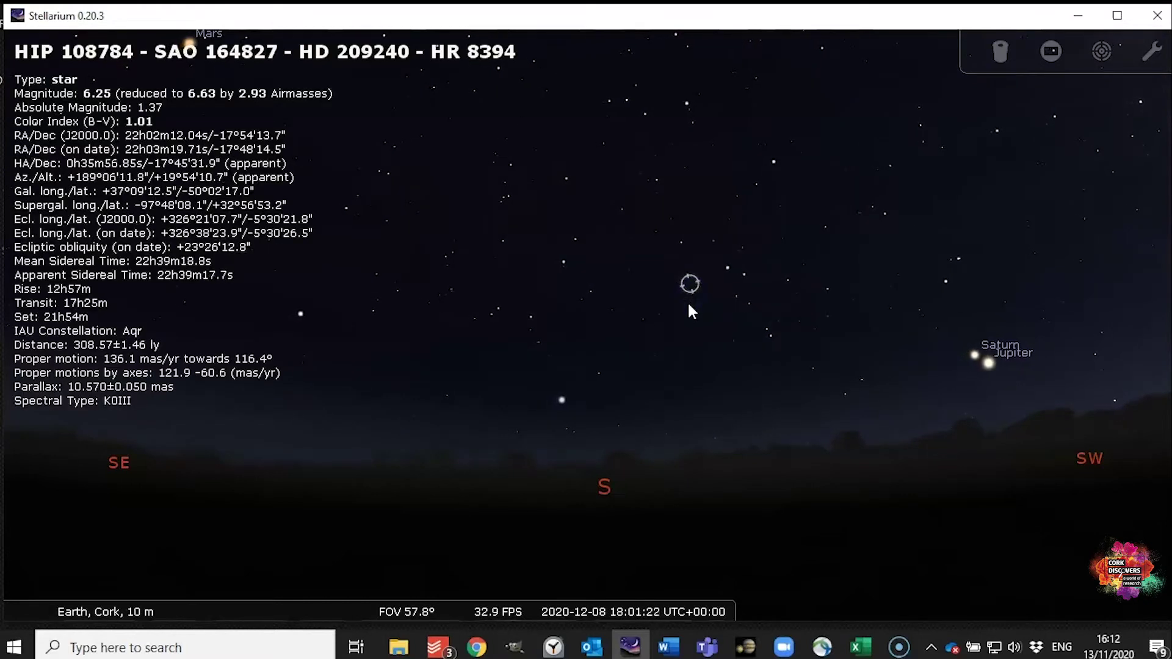
{"action": "right_click", "coordinate": [688, 305]}
{"action": "left_click", "coordinate": [687, 308]}
Run simulated time forward and backward at varying rates
{"action": "key", "text": "l"}
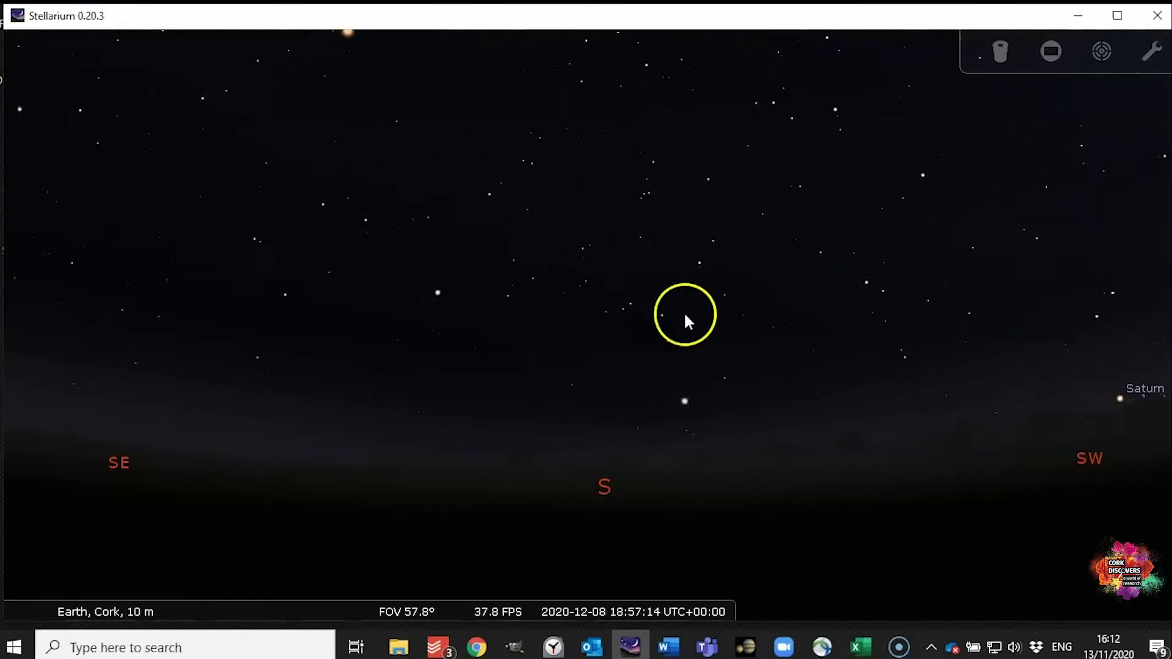
{"action": "key", "text": "j"}
{"action": "key", "text": "j"}
{"action": "key", "text": "j"}
{"action": "key", "text": "j"}
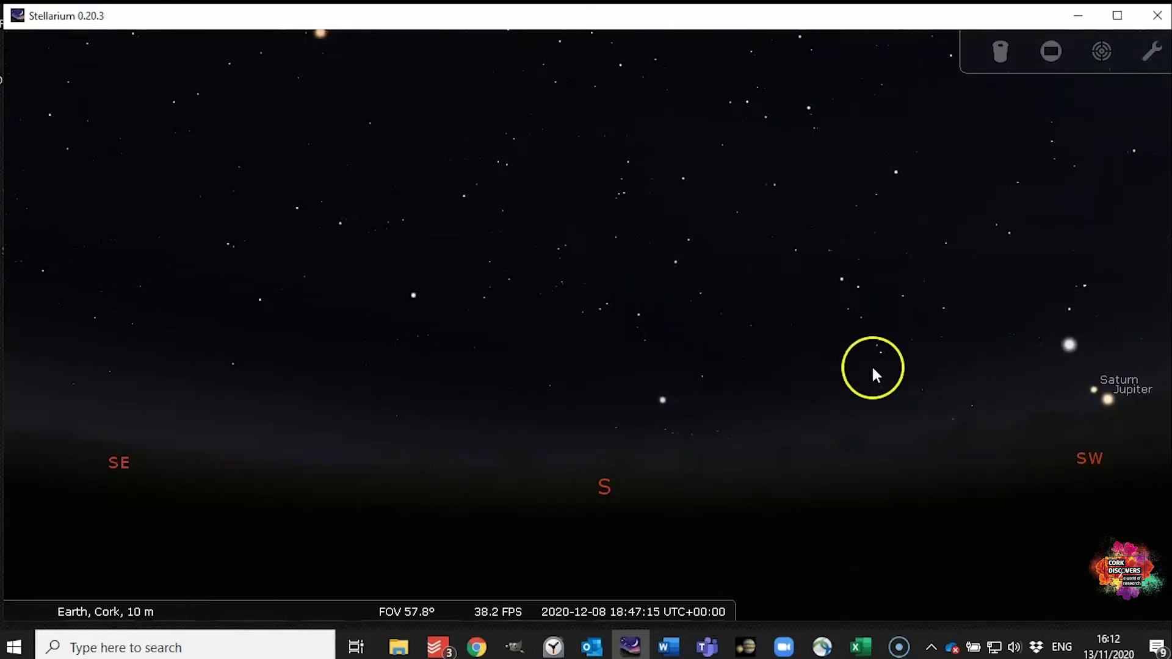
{"action": "key", "text": "j"}
{"action": "key", "text": "j"}
{"action": "key", "text": "l"}
{"action": "key", "text": "l"}
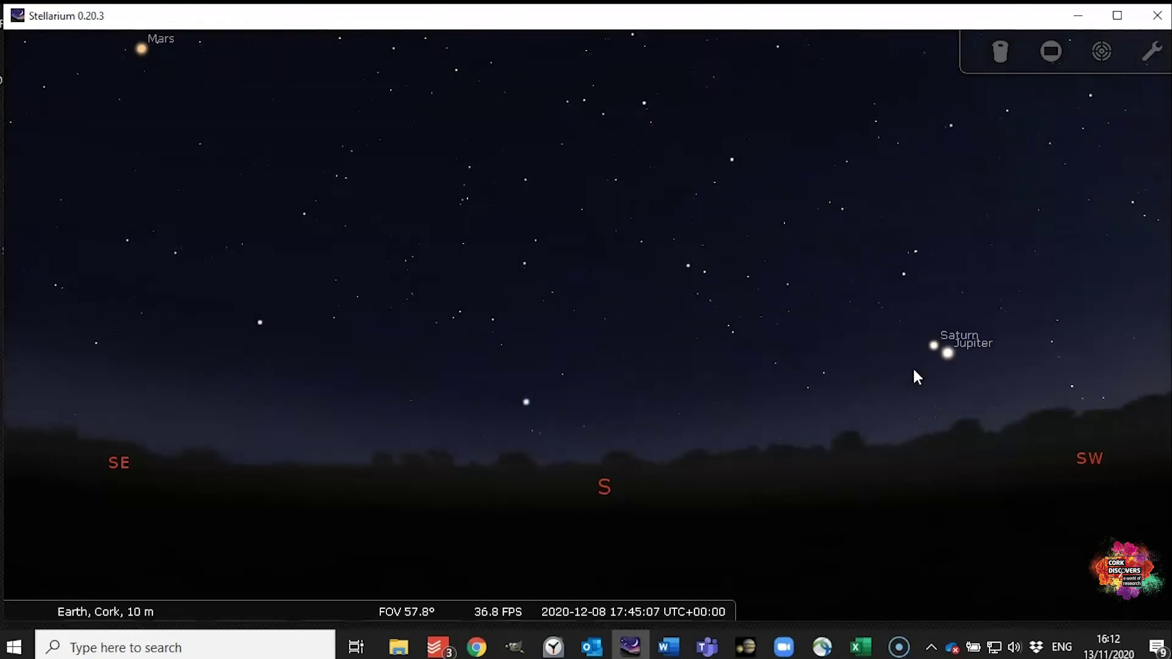
{"action": "key", "text": "l"}
{"action": "key", "text": "l"}
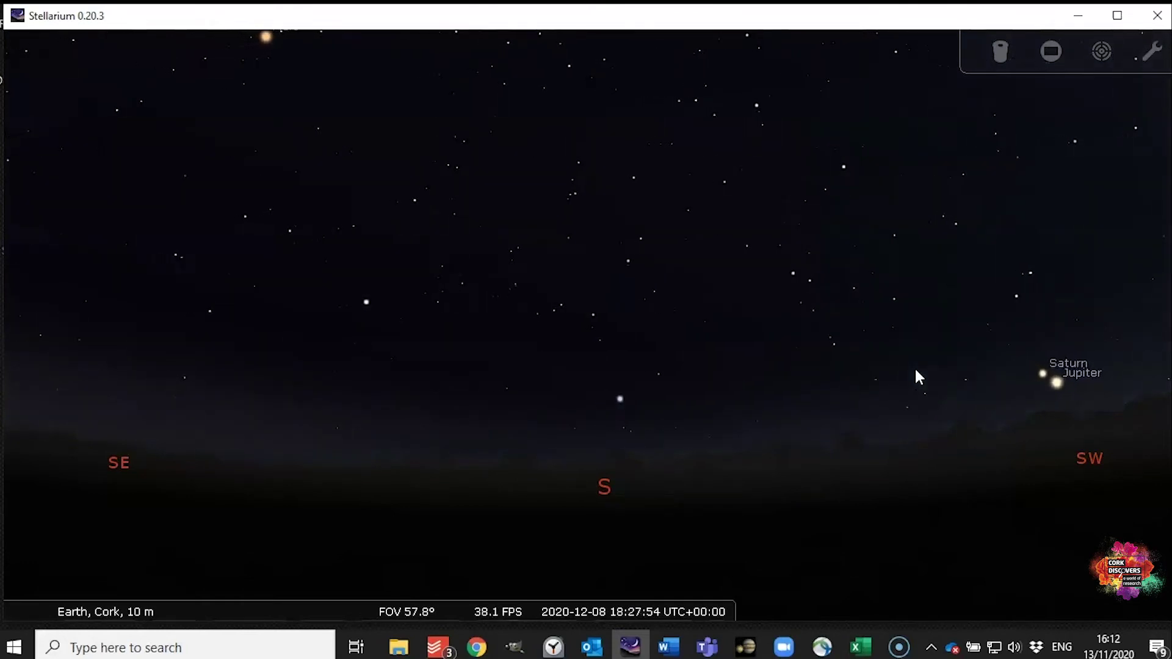
{"action": "left_click", "coordinate": [857, 383]}
{"action": "key", "text": "j"}
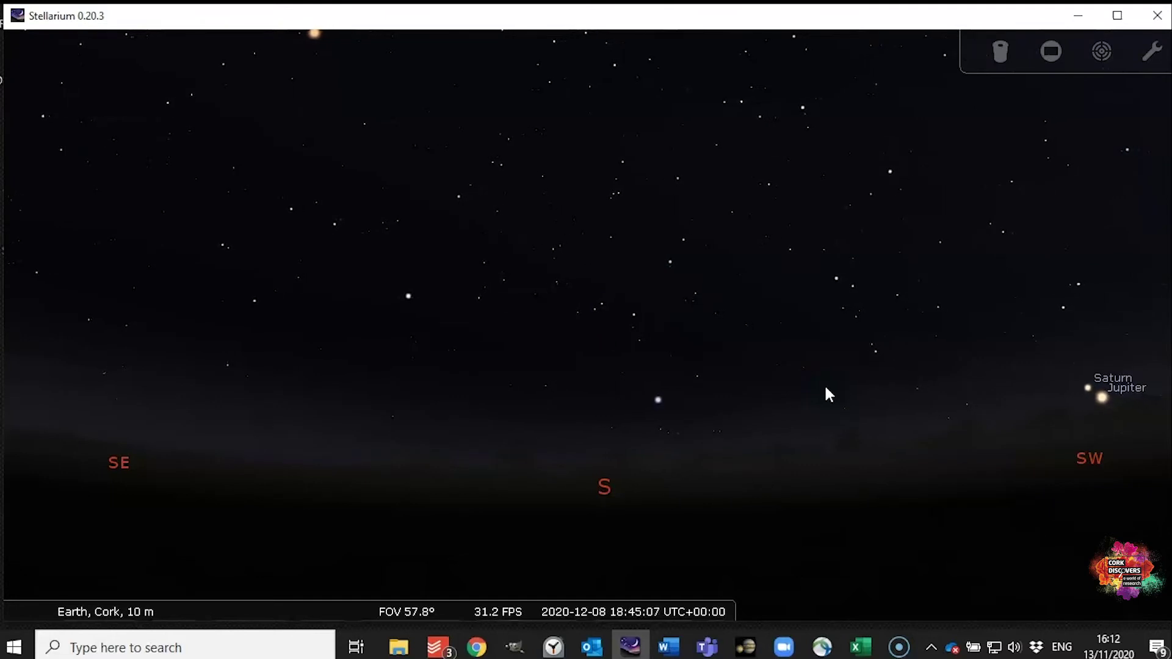
{"action": "key", "text": "l"}
Select the moving ISS to view its details, then deselect it
{"action": "left_click", "coordinate": [1004, 356]}
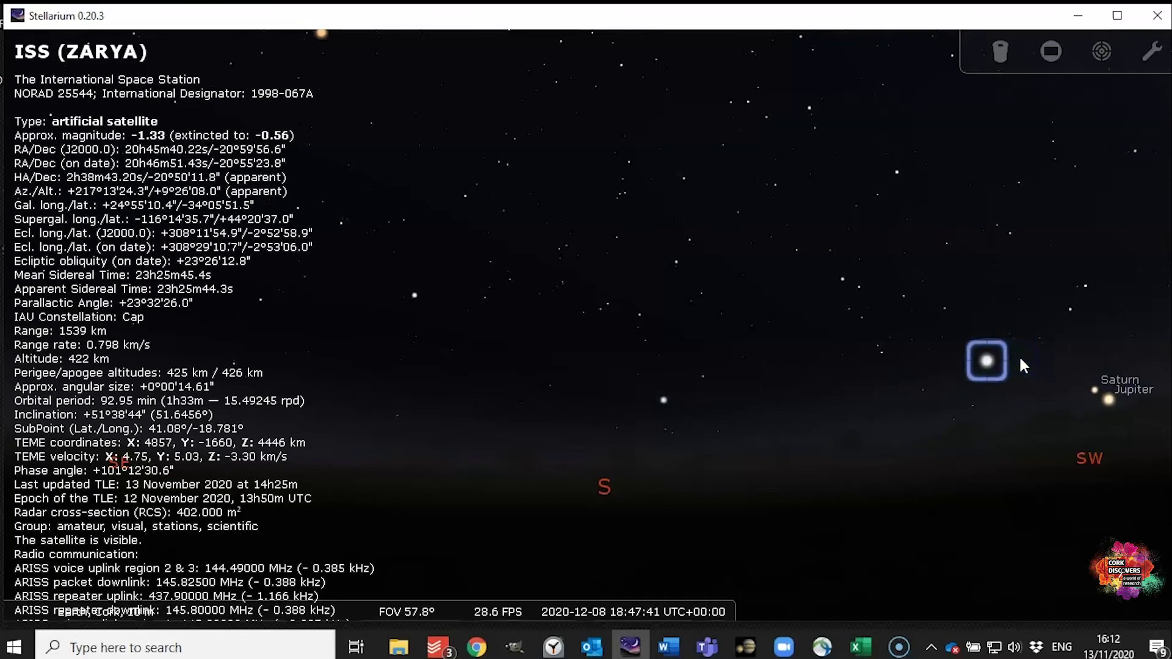
{"action": "left_click", "coordinate": [960, 365]}
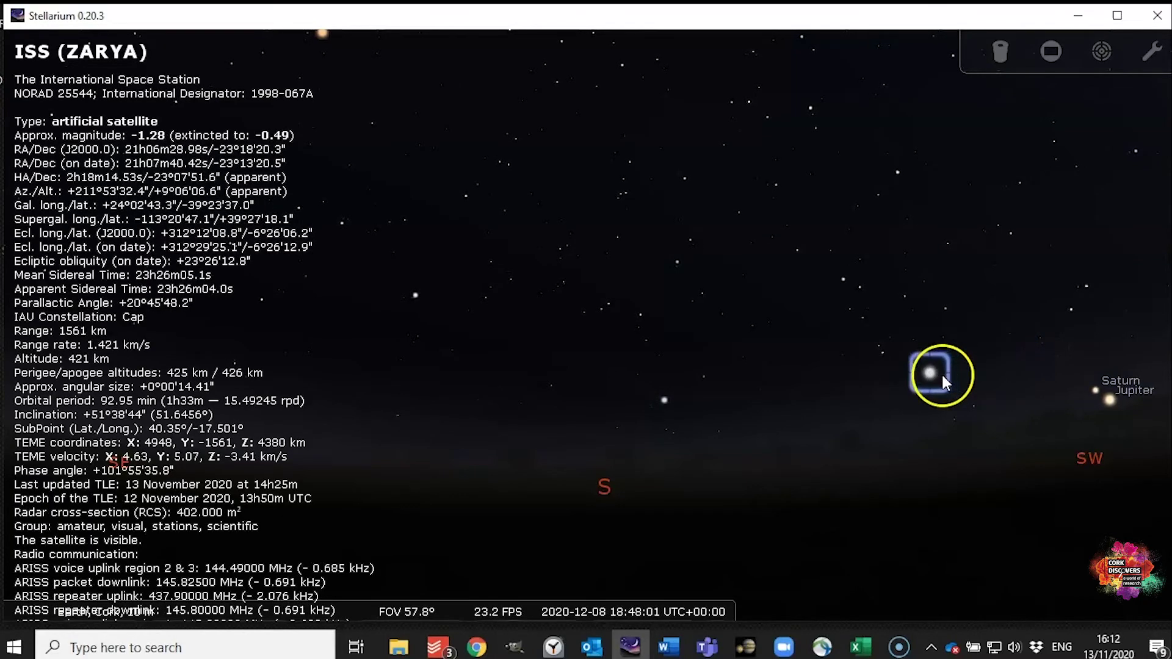
{"action": "mouse_move", "coordinate": [641, 604]}
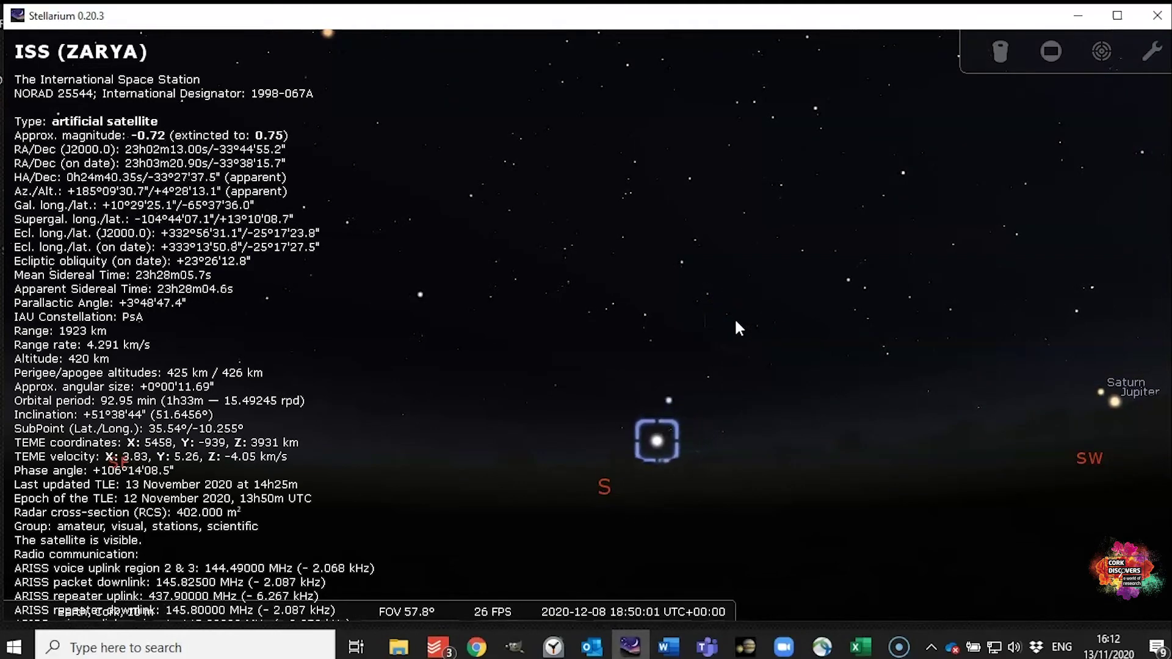
{"action": "left_click", "coordinate": [711, 359]}
{"action": "left_click", "coordinate": [667, 364]}
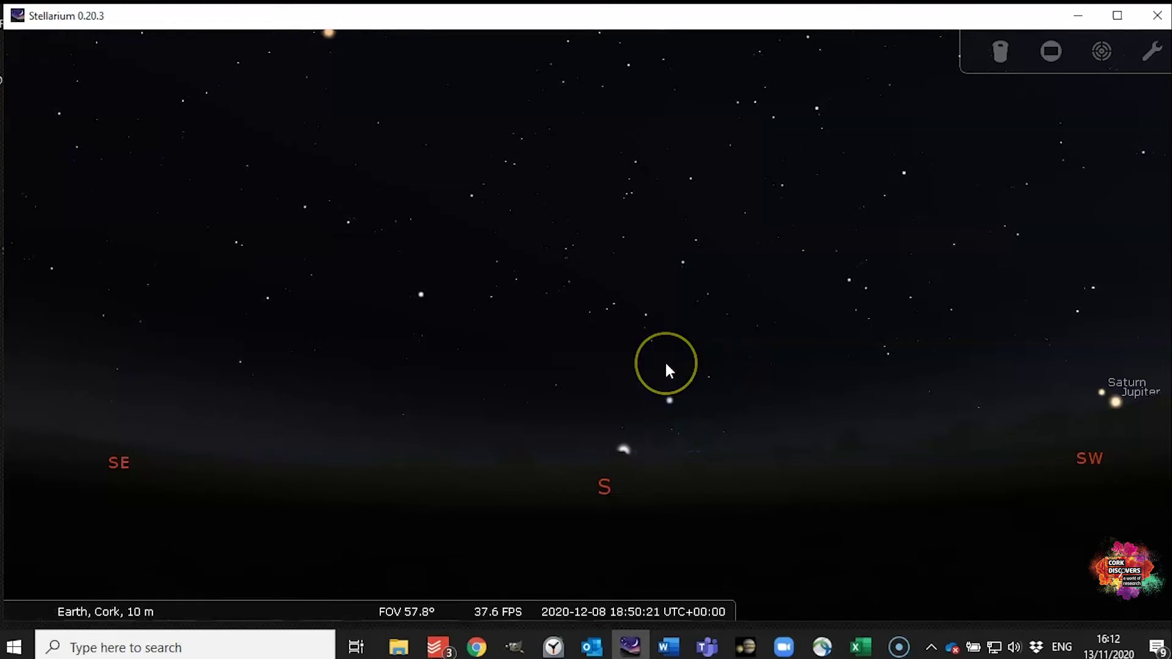
Pan the sky toward the southwest and select Jupiter to show its details
{"action": "left_click_drag", "start_coordinate": [897, 437], "coordinate": [760, 426]}
{"action": "left_click", "coordinate": [886, 415]}
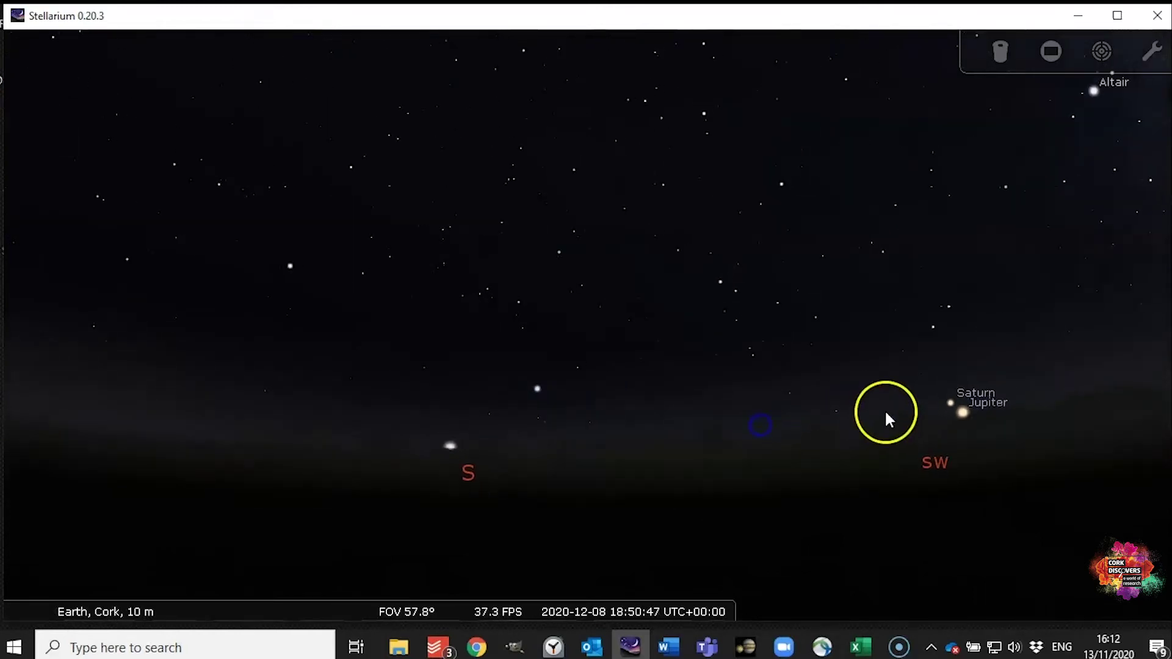
{"action": "left_click", "coordinate": [964, 409]}
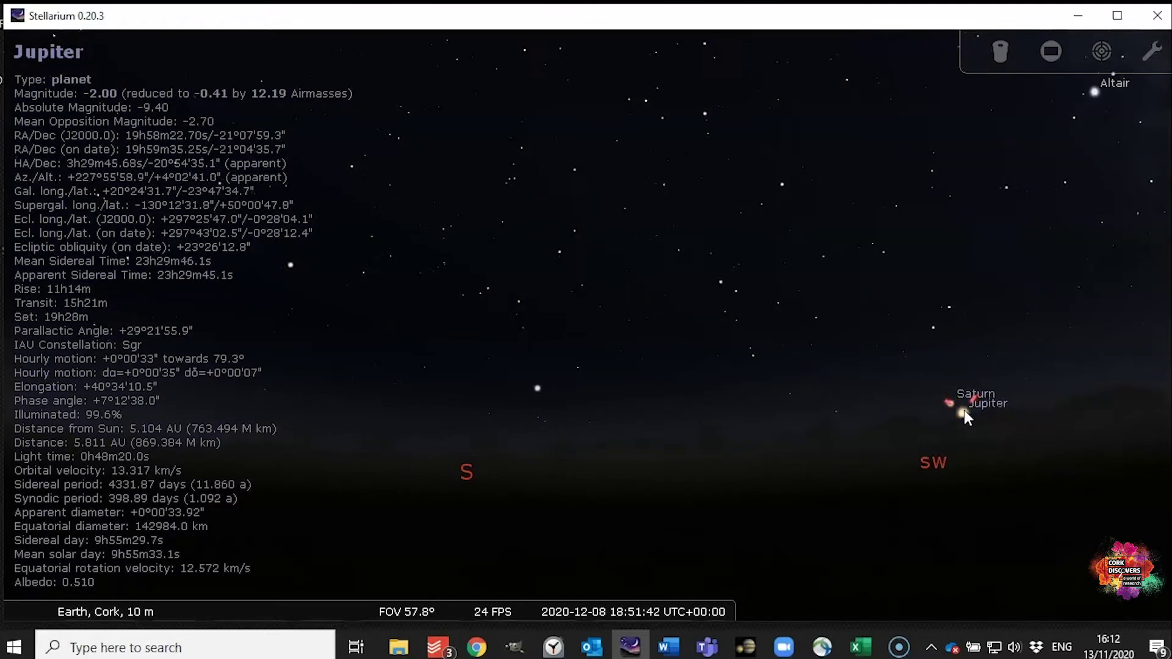
Centre on Jupiter, hide the ground and turn off the atmosphere to reveal the Milky Way
{"action": "key", "text": "space"}
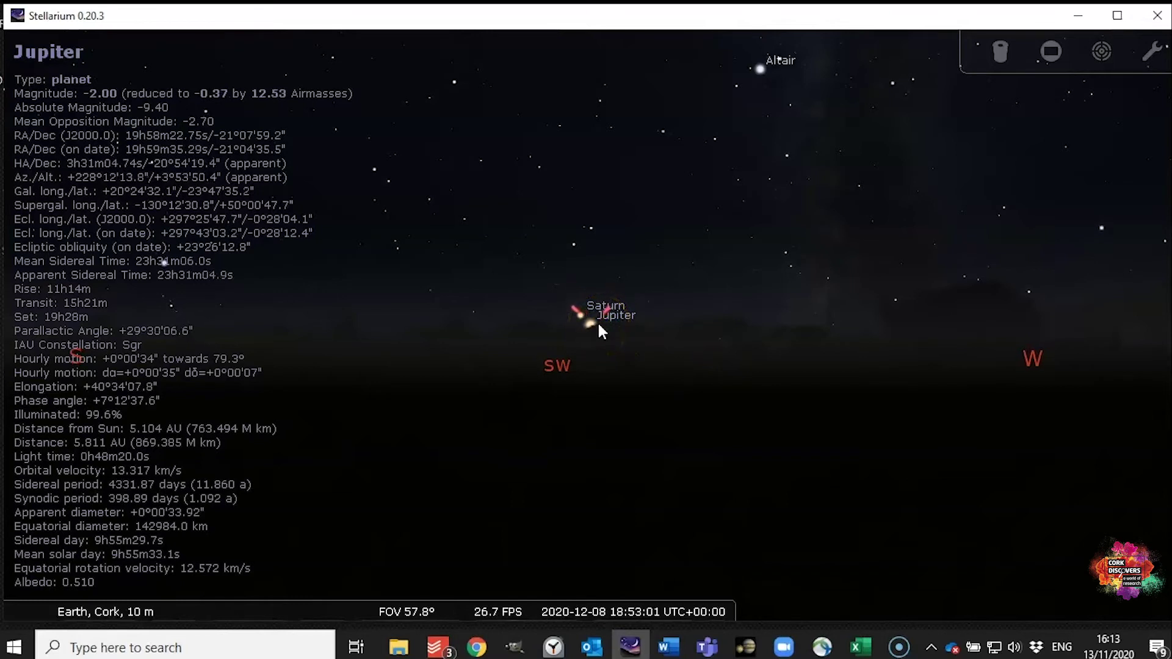
{"action": "mouse_move", "coordinate": [436, 621]}
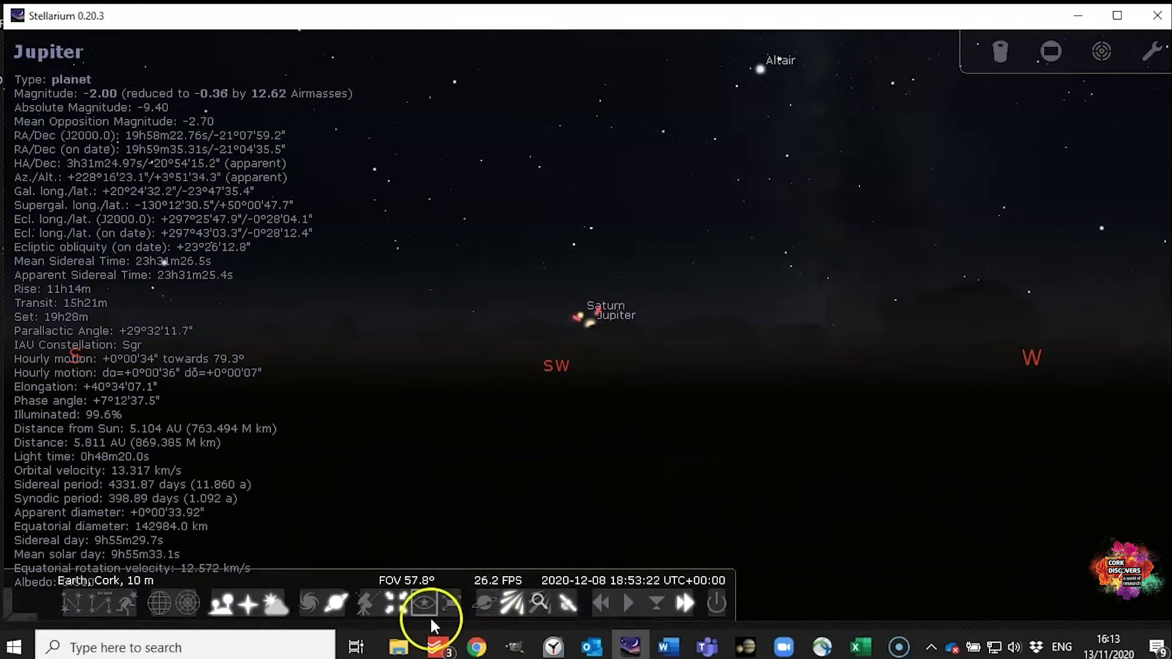
{"action": "left_click", "coordinate": [227, 603]}
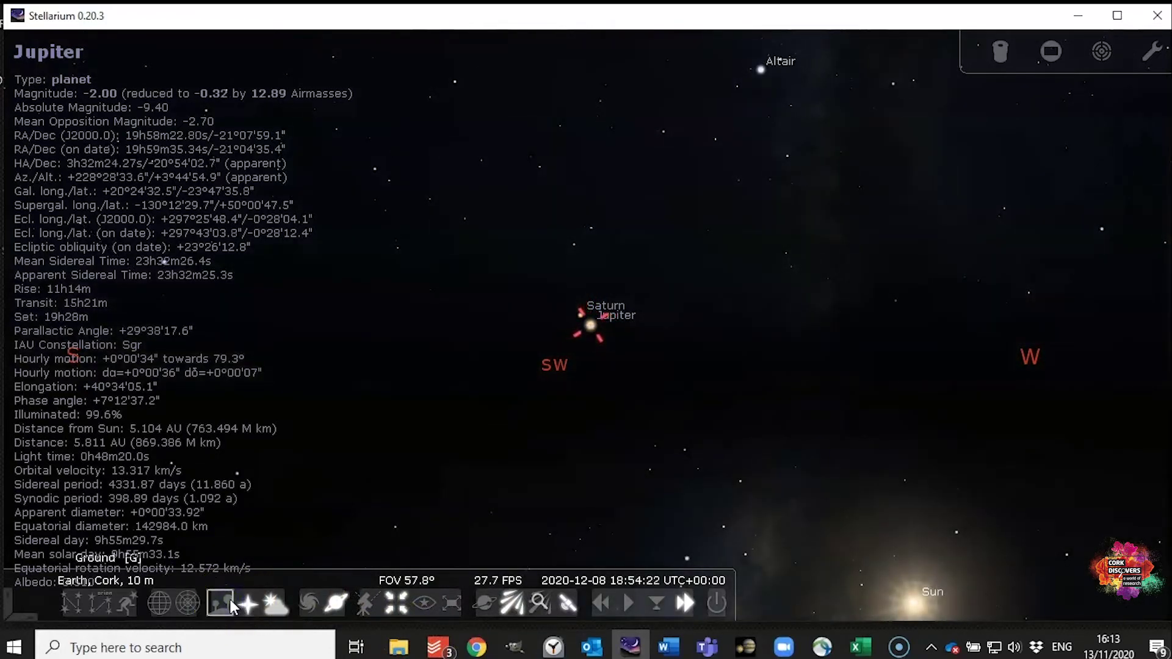
{"action": "key", "text": "a"}
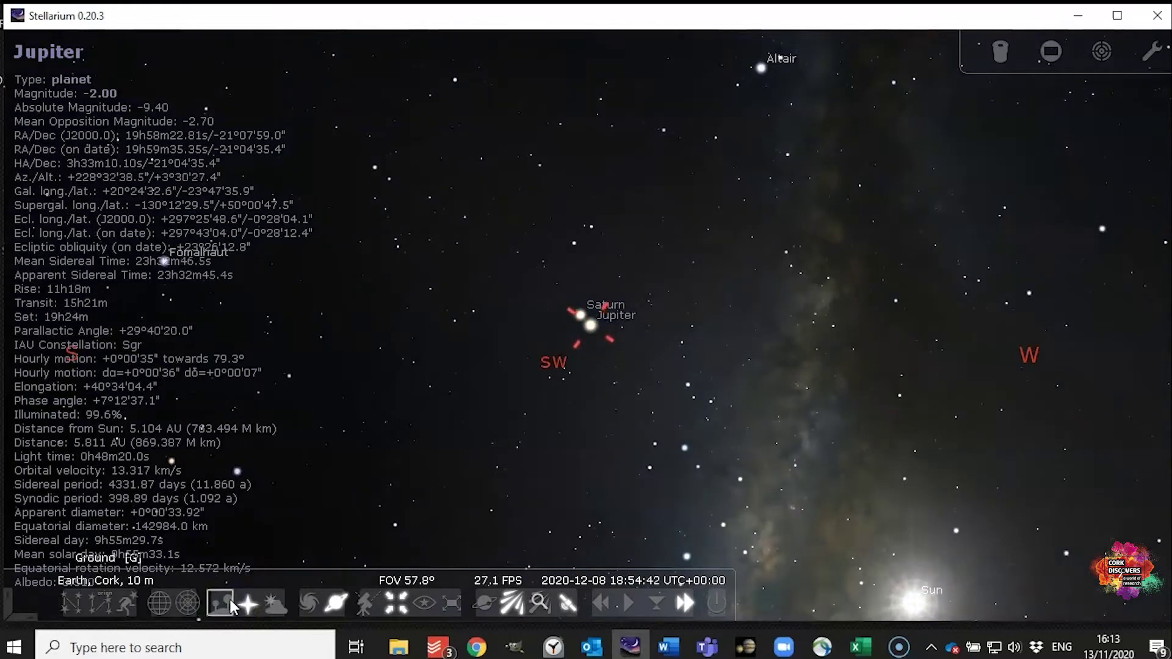
{"action": "left_click", "coordinate": [249, 604]}
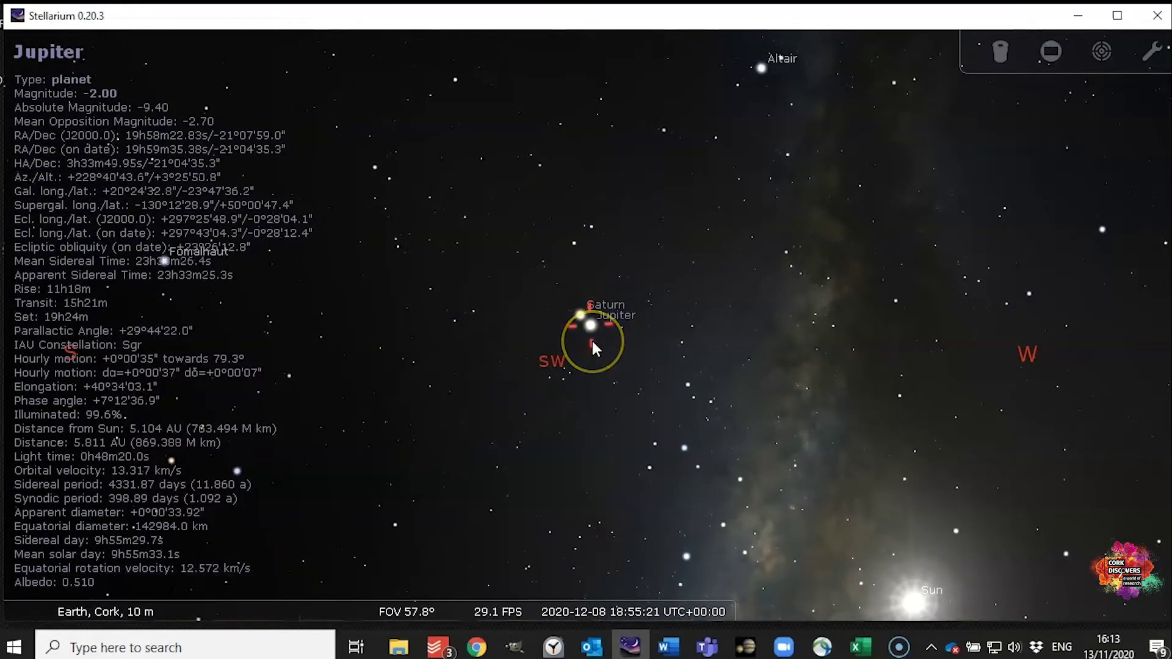
Zoom in for a close-up of Jupiter's disc, turning the atmosphere back on
{"action": "scroll", "coordinate": [593, 348], "scroll_direction": "up", "scroll_amount": 10}
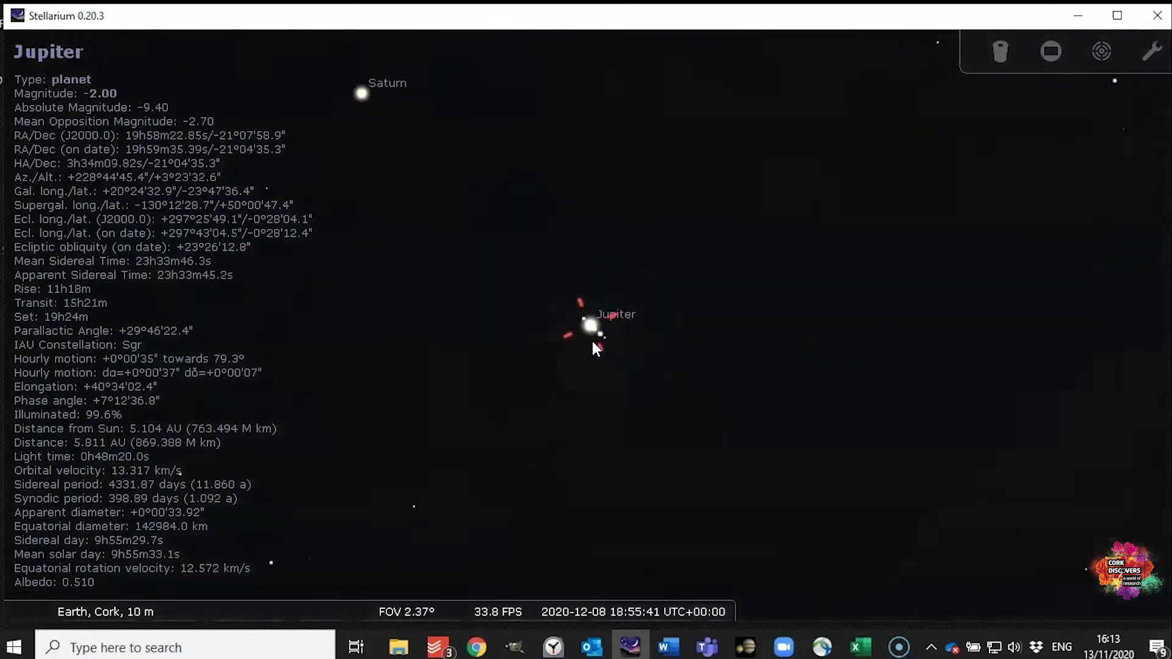
{"action": "scroll", "coordinate": [596, 349], "scroll_direction": "up", "scroll_amount": 4}
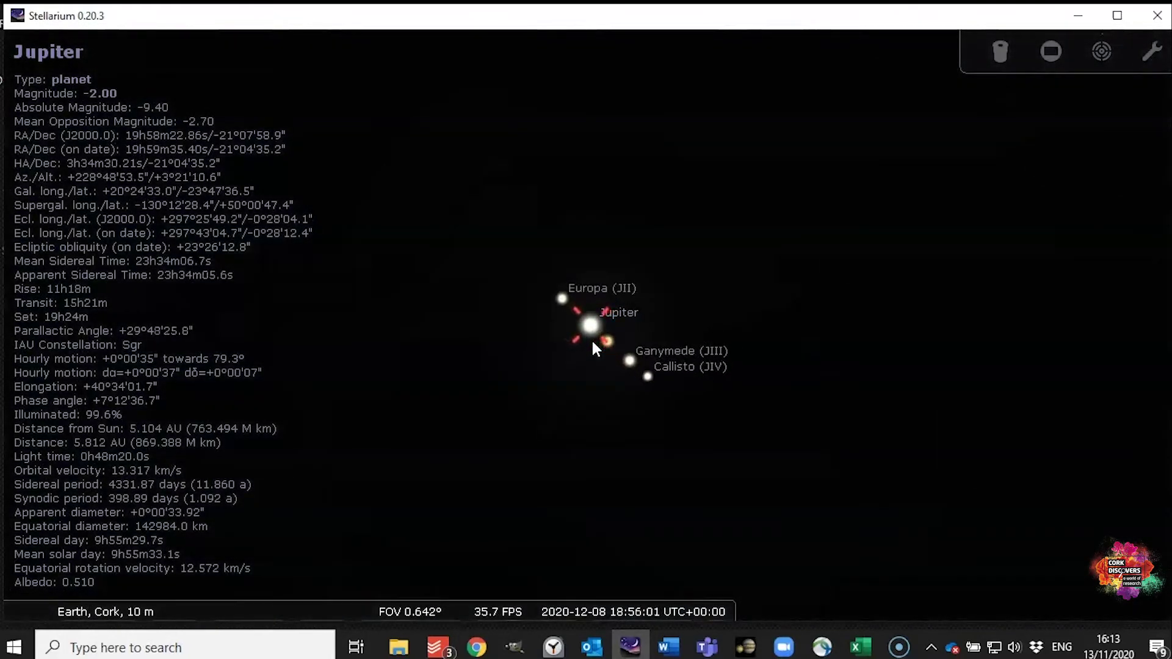
{"action": "left_click", "coordinate": [601, 319]}
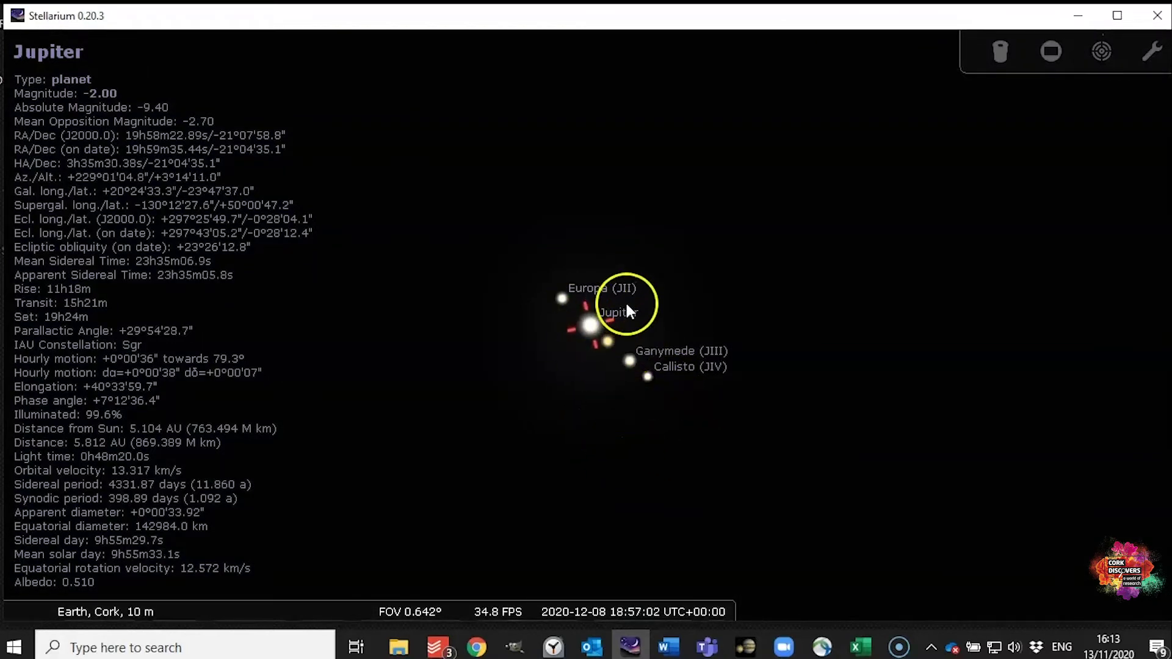
{"action": "scroll", "coordinate": [620, 365], "scroll_direction": "down", "scroll_amount": 1}
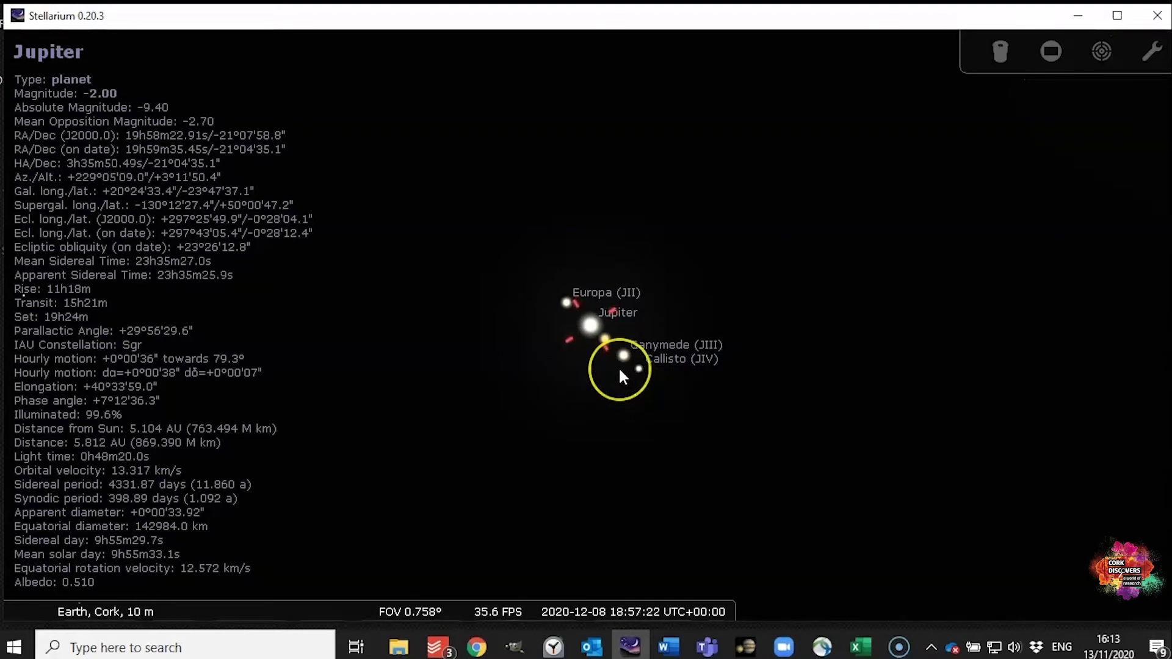
{"action": "key", "text": "a"}
{"action": "scroll", "coordinate": [618, 372], "scroll_direction": "up", "scroll_amount": 2}
{"action": "scroll", "coordinate": [617, 376], "scroll_direction": "up", "scroll_amount": 1}
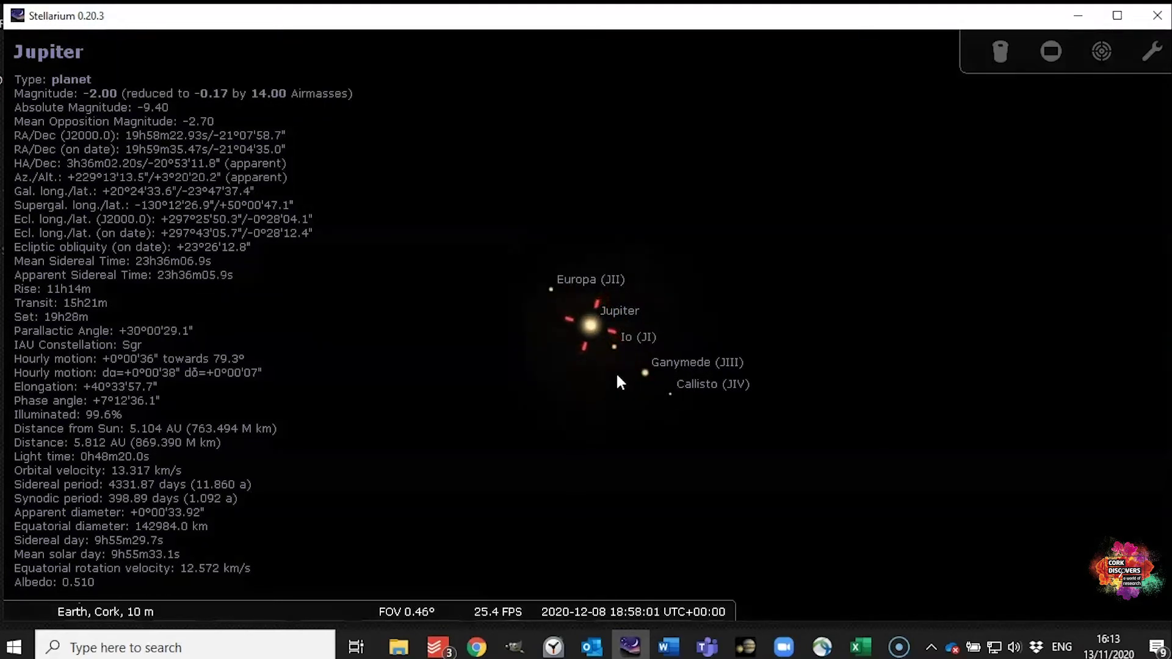
{"action": "left_click", "coordinate": [583, 294]}
{"action": "scroll", "coordinate": [595, 324], "scroll_direction": "up", "scroll_amount": 10}
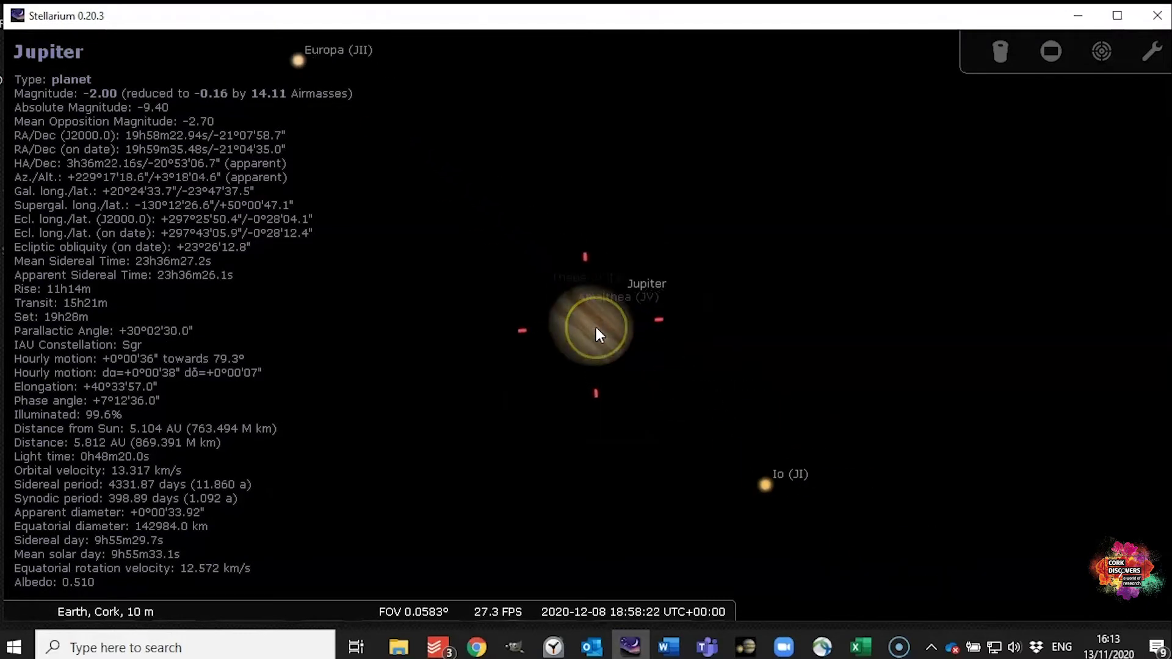
{"action": "scroll", "coordinate": [595, 327], "scroll_direction": "up", "scroll_amount": 1}
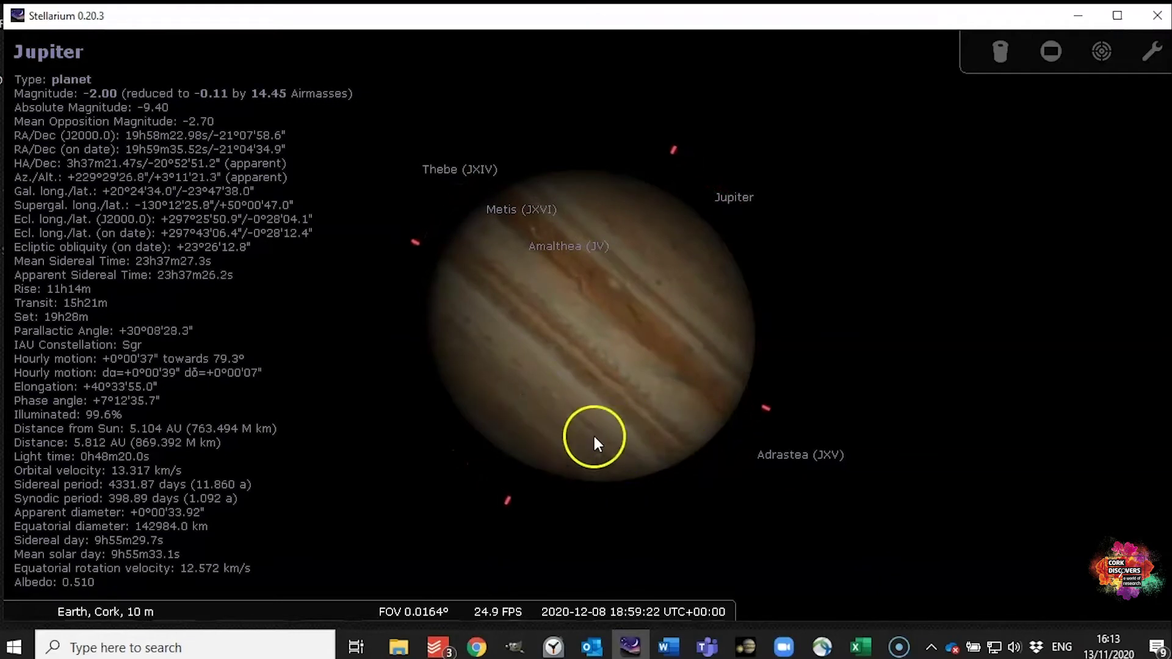
{"action": "scroll", "coordinate": [576, 346], "scroll_direction": "down", "scroll_amount": 4}
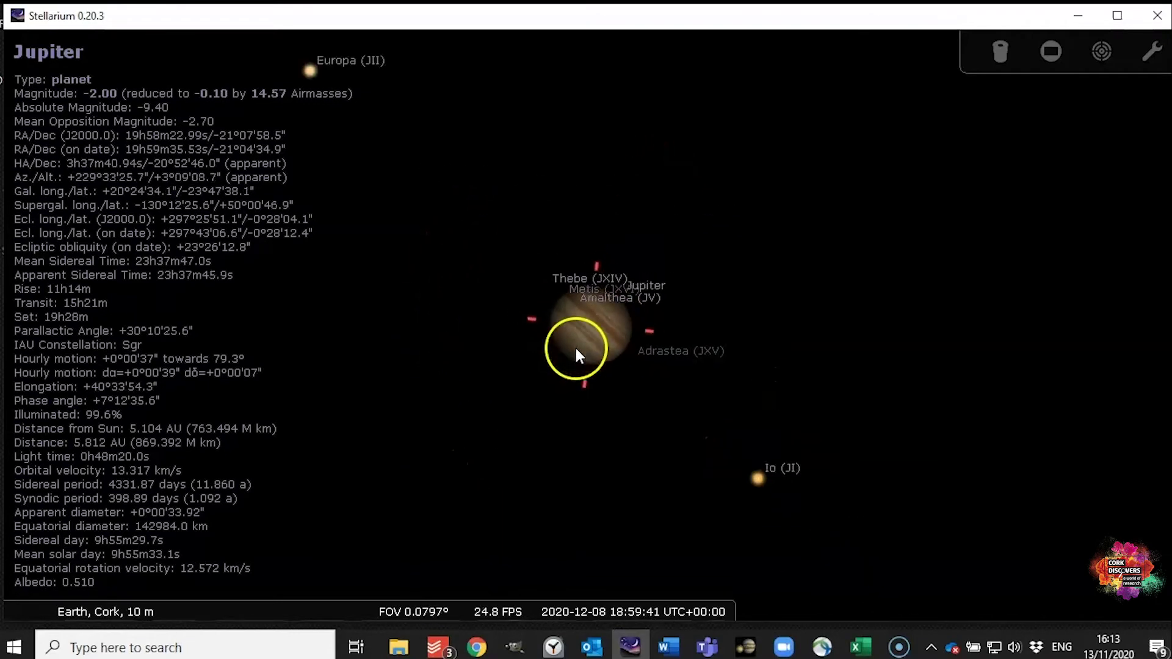
Check details of Jupiter's moons Io, Ganymede and Europa, then zoom out toward Saturn
{"action": "left_click", "coordinate": [697, 423]}
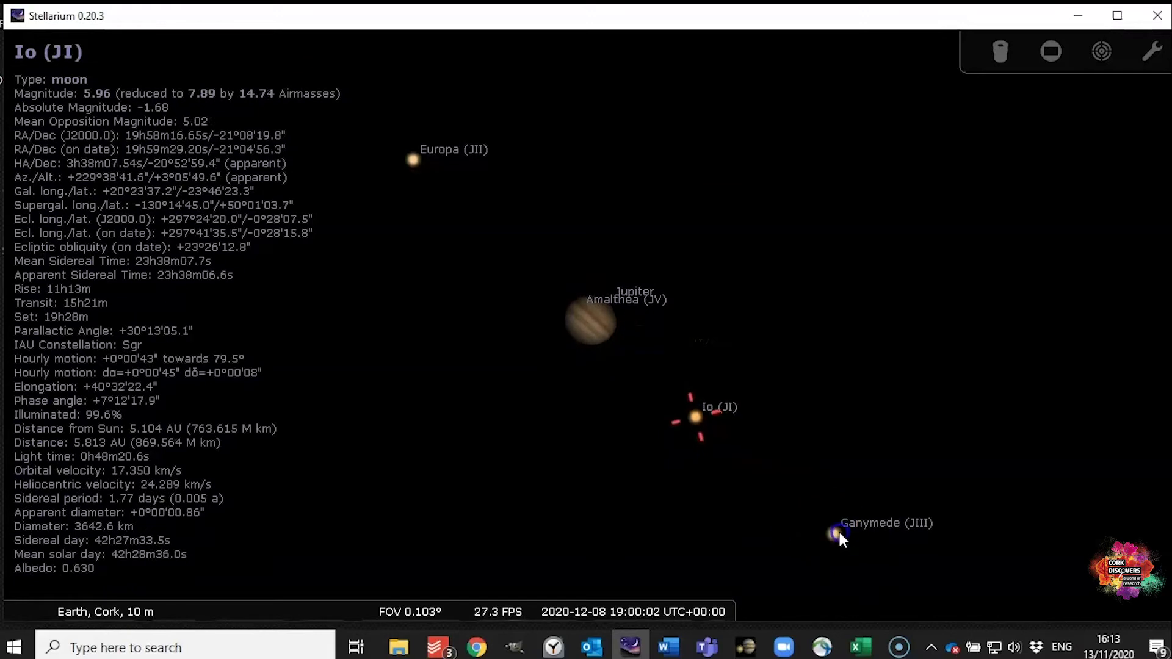
{"action": "left_click", "coordinate": [832, 535]}
{"action": "left_click", "coordinate": [417, 154]}
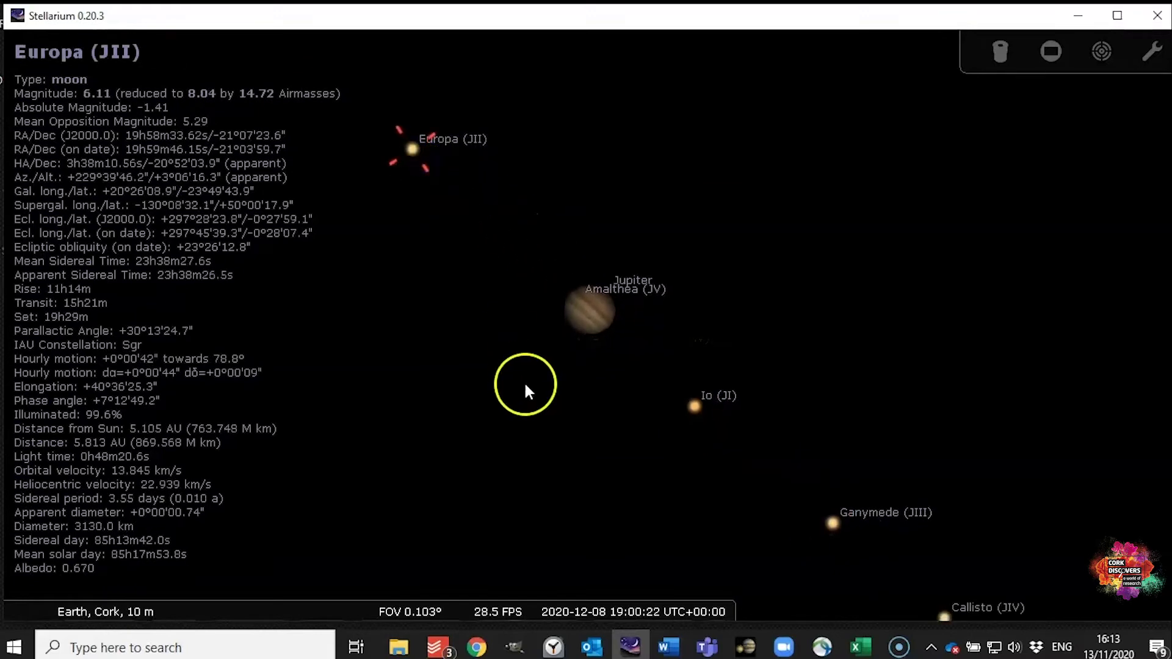
{"action": "scroll", "coordinate": [565, 373], "scroll_direction": "down", "scroll_amount": 10}
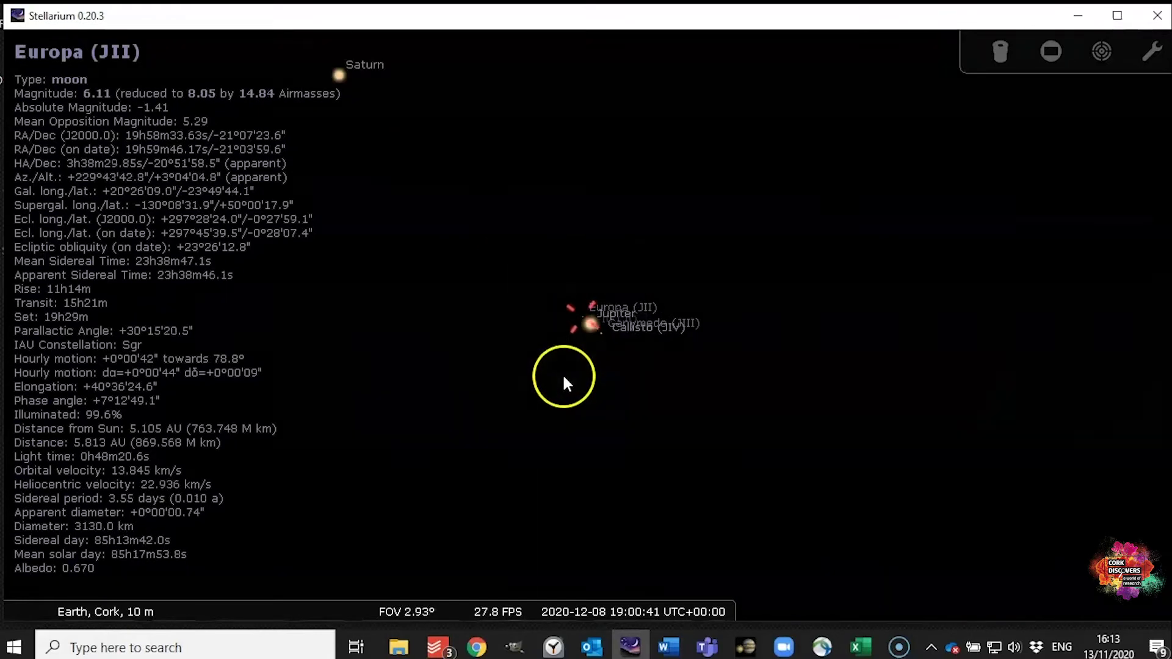
Clear the Europa selection and pan the sky south to show Fomalhaut and Diphda
{"action": "scroll", "coordinate": [564, 384], "scroll_direction": "down", "scroll_amount": 5}
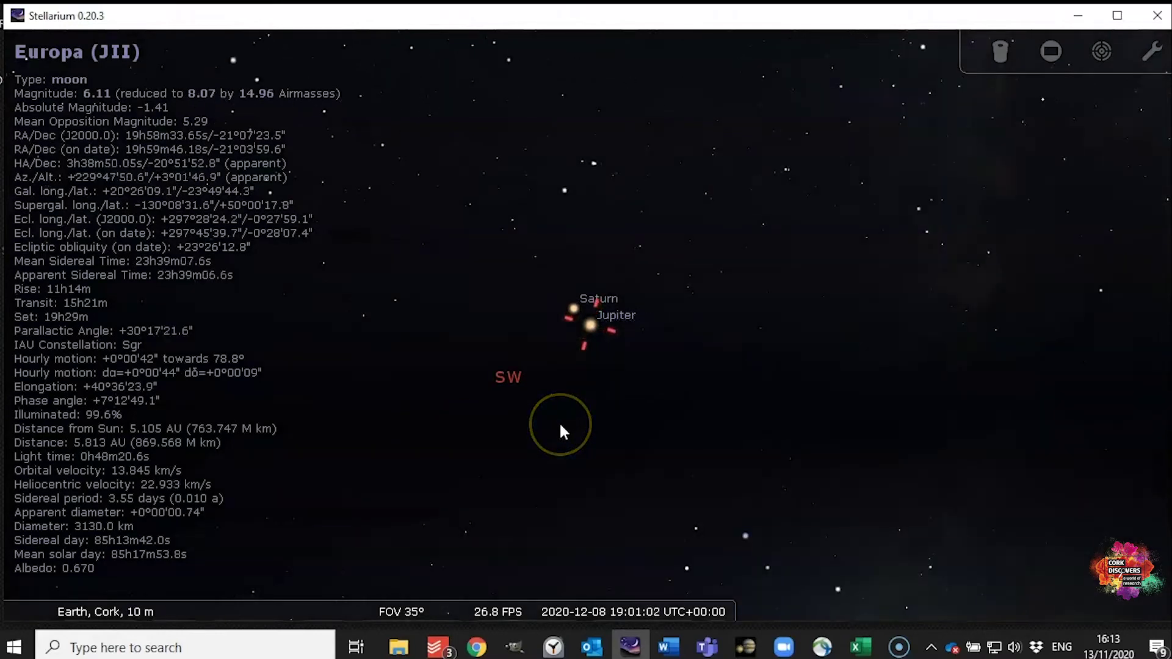
{"action": "mouse_move", "coordinate": [627, 324]}
{"action": "left_mouse_down"}
{"action": "mouse_move", "coordinate": [860, 471]}
{"action": "mouse_move", "coordinate": [949, 449]}
{"action": "left_mouse_up"}
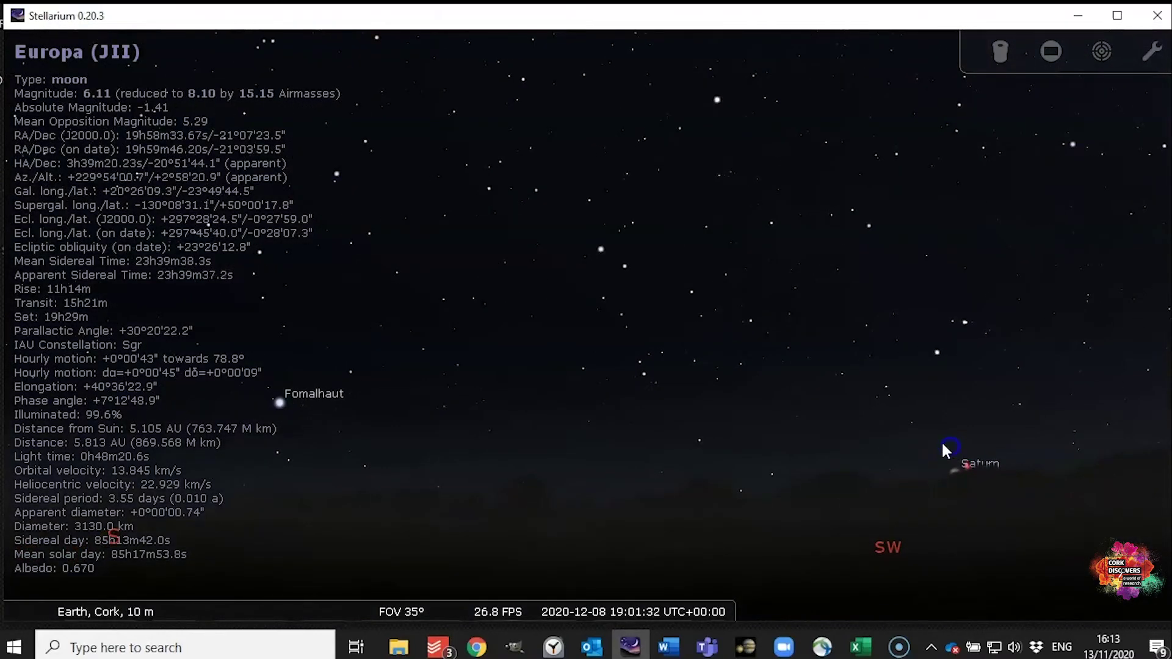
{"action": "right_click", "coordinate": [510, 428]}
{"action": "left_click_drag", "start_coordinate": [308, 354], "coordinate": [696, 331]}
{"action": "left_click_drag", "start_coordinate": [566, 379], "coordinate": [599, 374]}
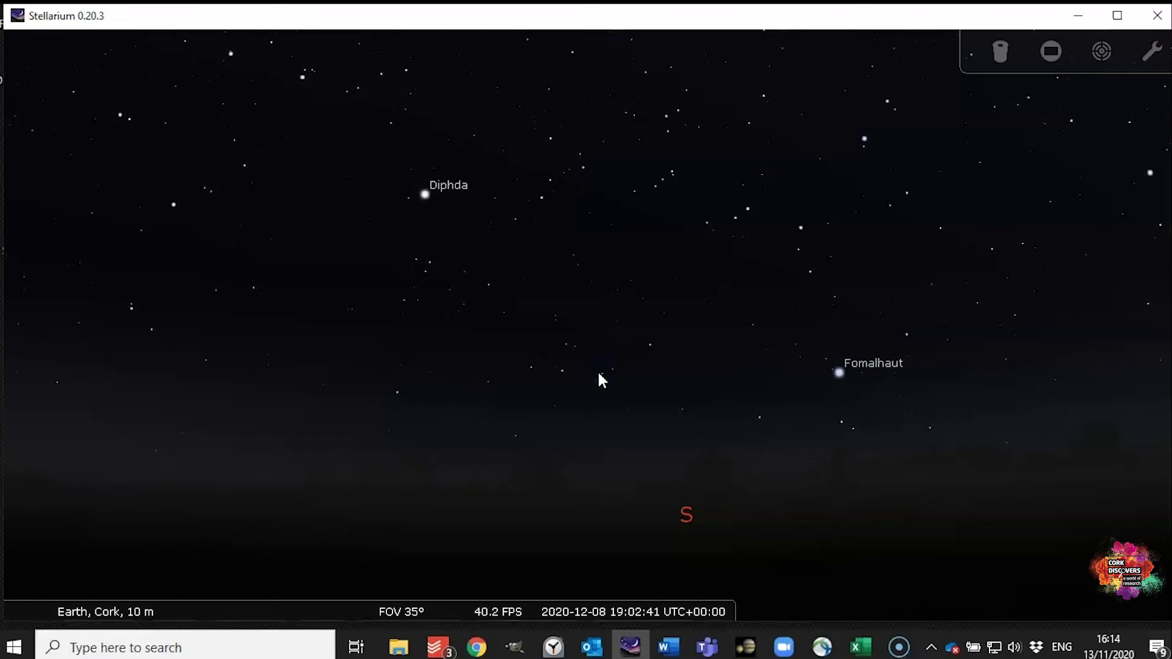
{"action": "key", "text": "XF86AudioRaiseVolume"}
{"action": "left_click", "coordinate": [476, 445]}
{"action": "left_click", "coordinate": [327, 462]}
{"action": "mouse_move", "coordinate": [24, 342]}
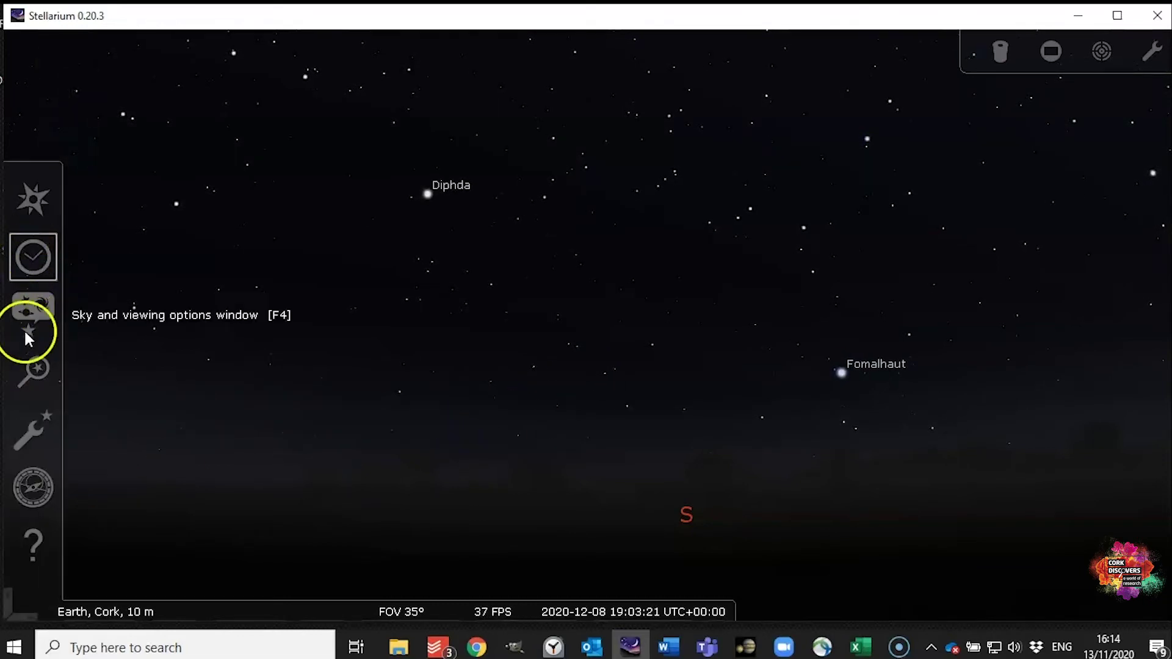
Find Neptune through the object search and zoom in on its disc, ring and moons
{"action": "left_click", "coordinate": [31, 369]}
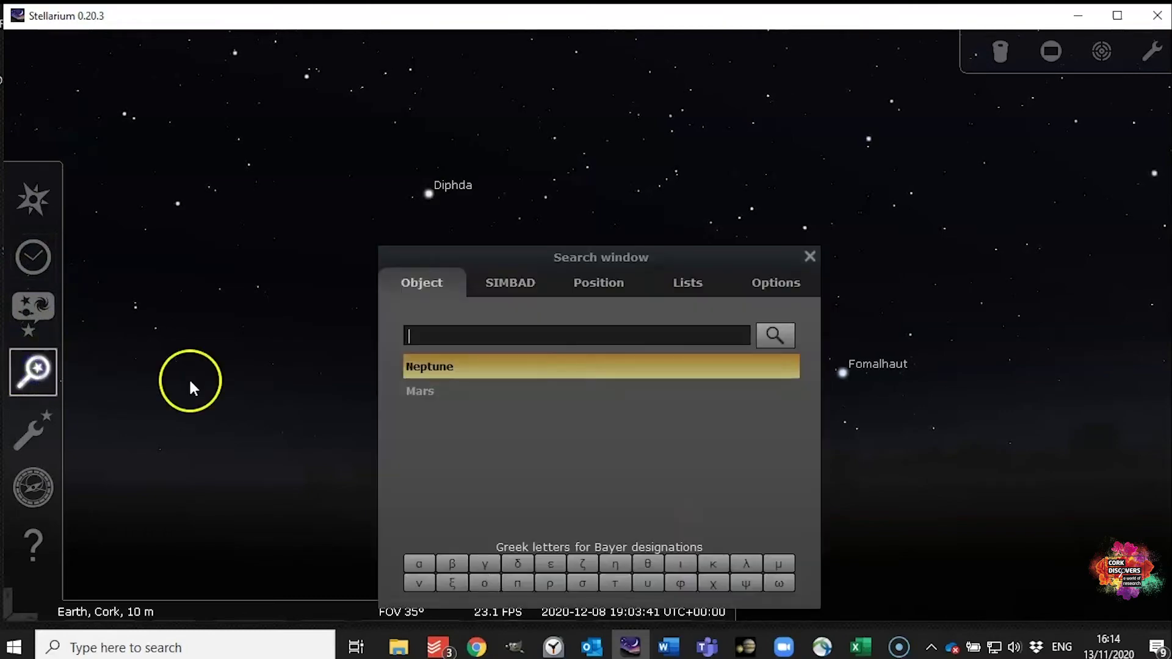
{"action": "left_click", "coordinate": [456, 370]}
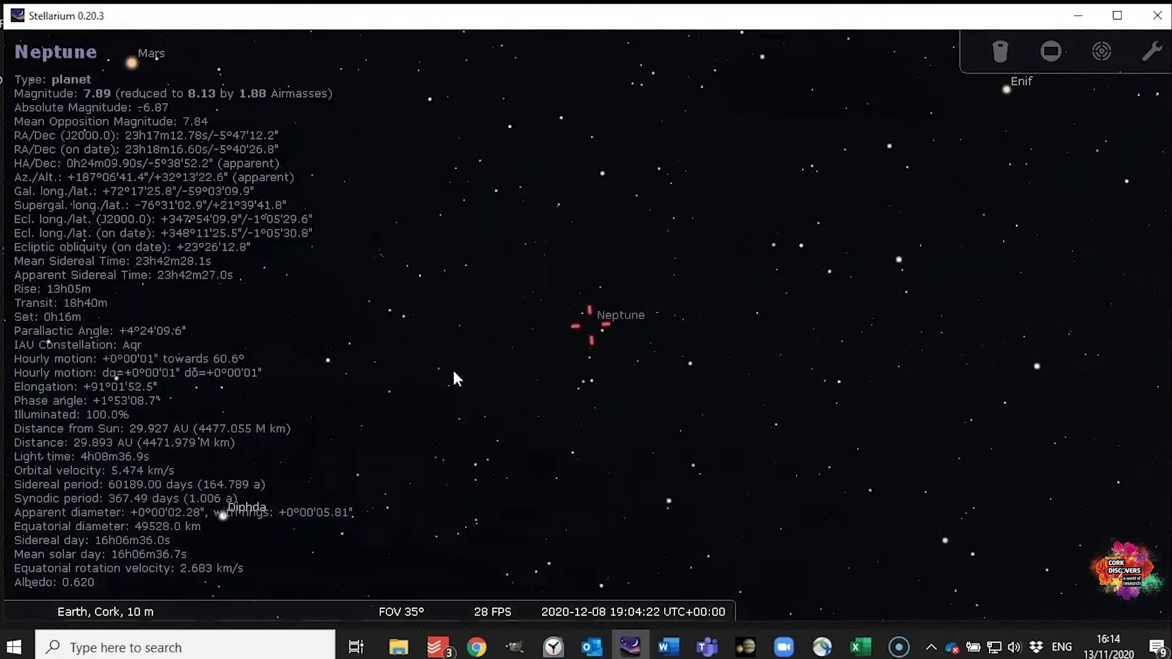
{"action": "scroll", "coordinate": [604, 345], "scroll_direction": "up", "scroll_amount": 5}
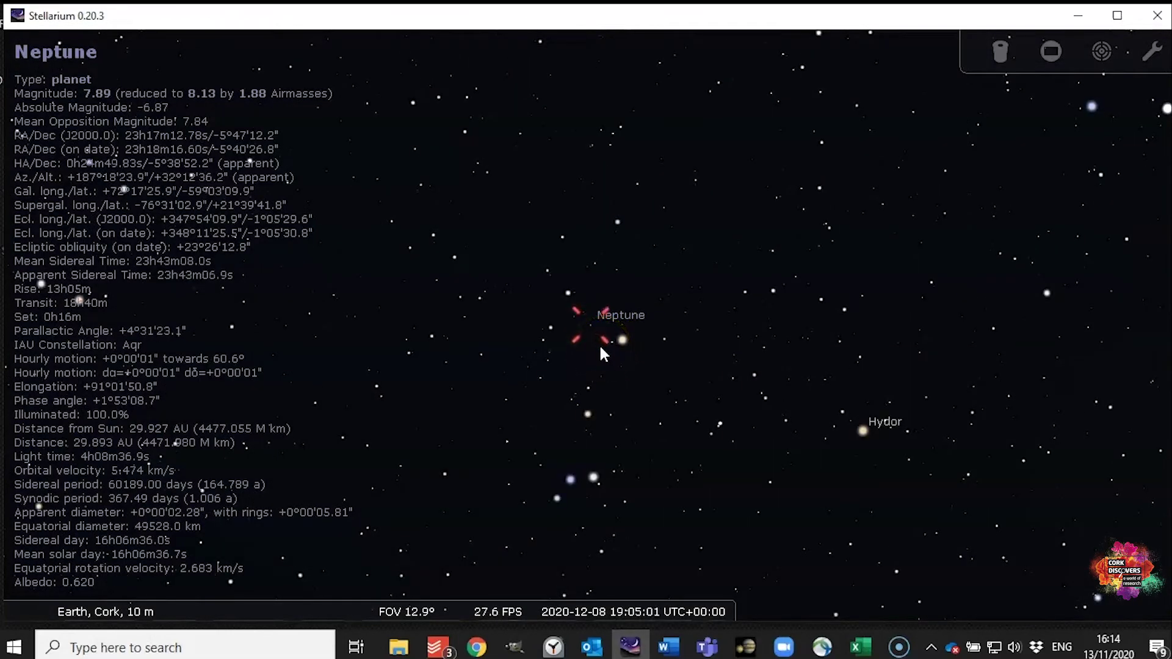
{"action": "scroll", "coordinate": [598, 329], "scroll_direction": "up", "scroll_amount": 4}
{"action": "scroll", "coordinate": [597, 341], "scroll_direction": "up", "scroll_amount": 5}
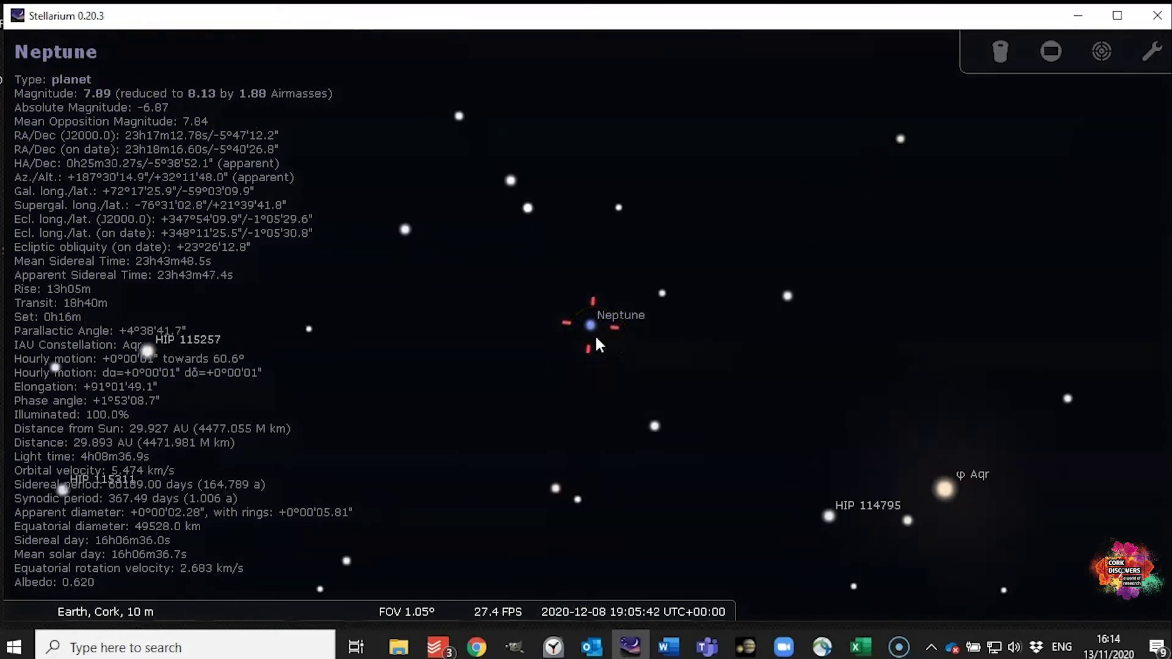
{"action": "scroll", "coordinate": [617, 340], "scroll_direction": "up", "scroll_amount": 3}
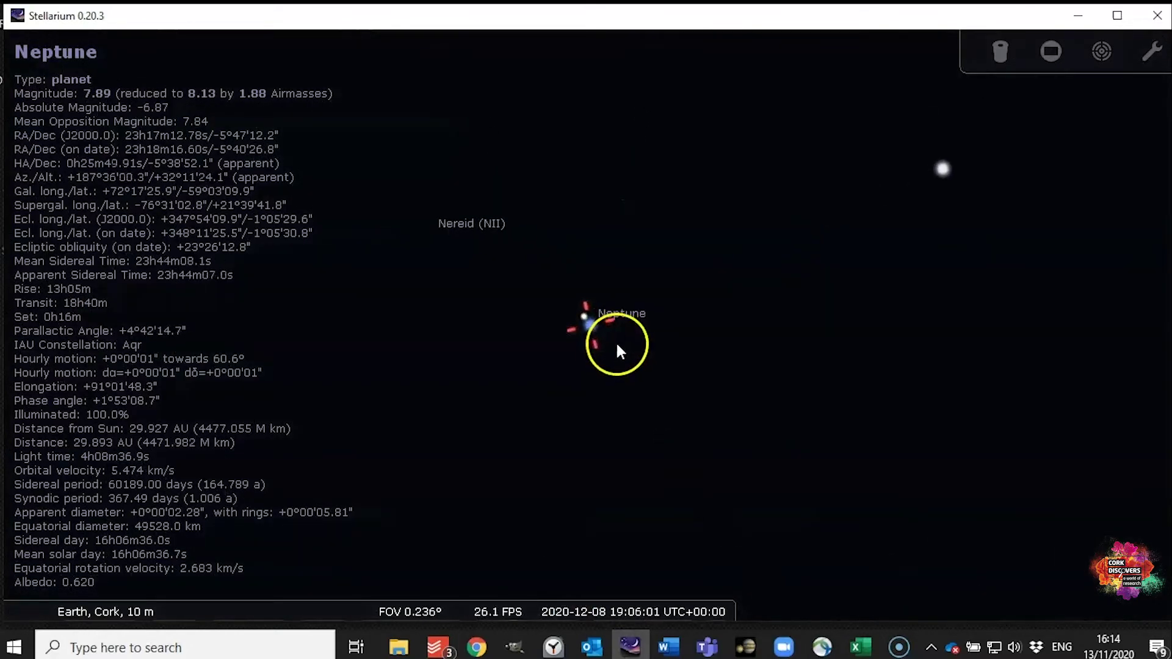
{"action": "scroll", "coordinate": [596, 334], "scroll_direction": "up", "scroll_amount": 4}
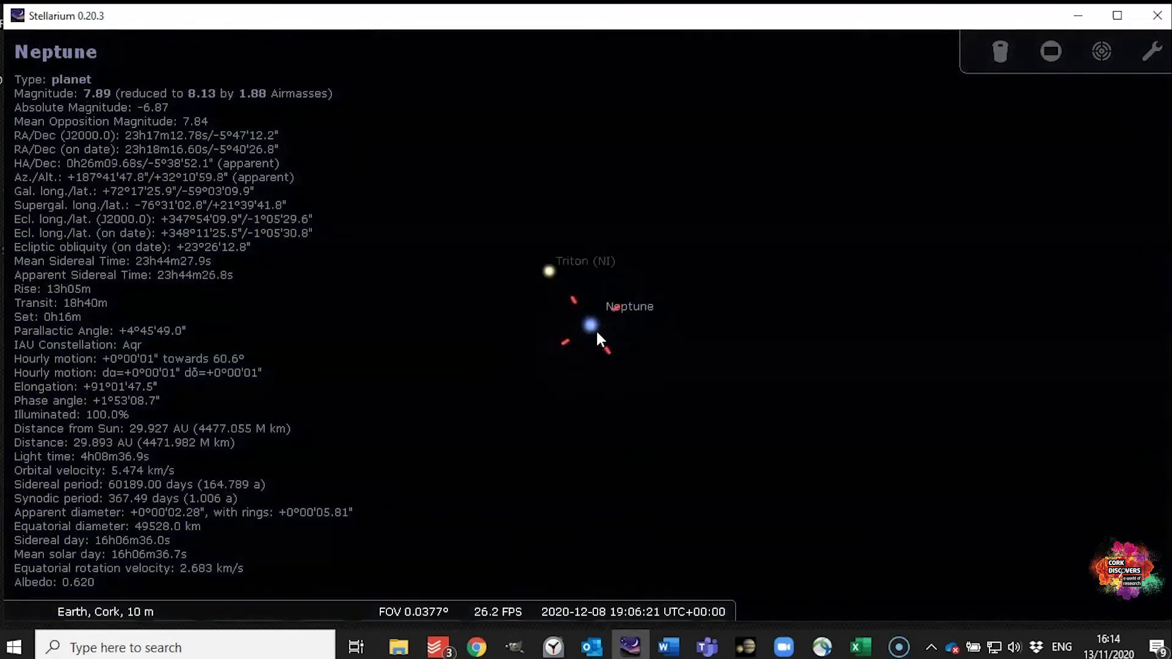
{"action": "scroll", "coordinate": [598, 339], "scroll_direction": "up", "scroll_amount": 4}
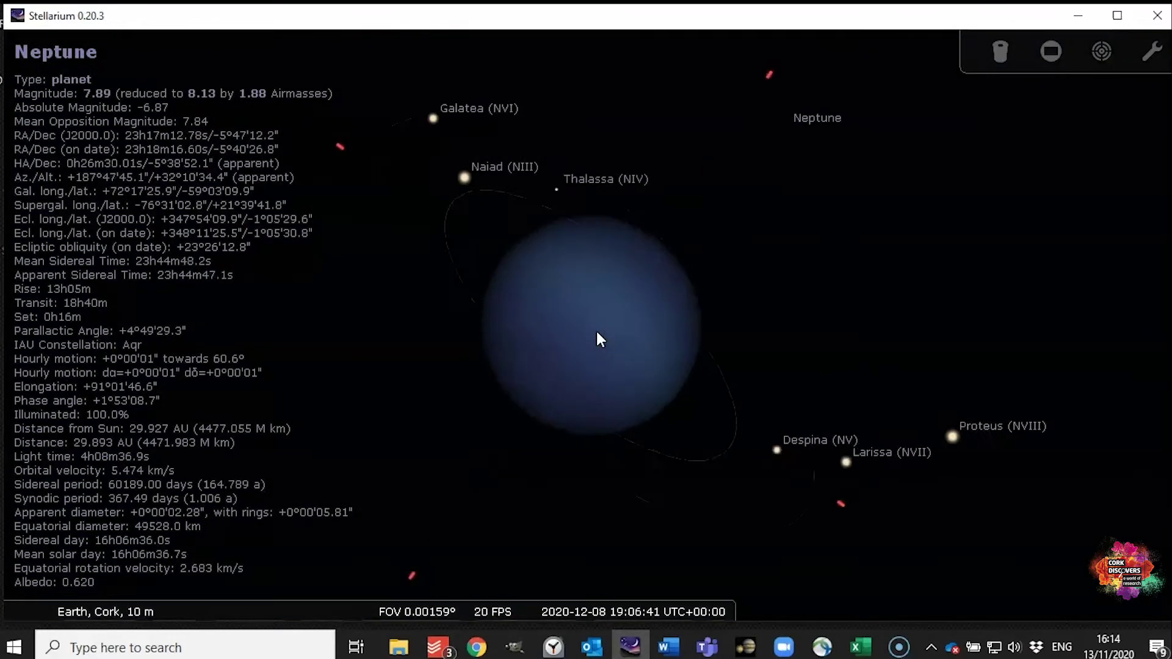
{"action": "left_click", "coordinate": [643, 340]}
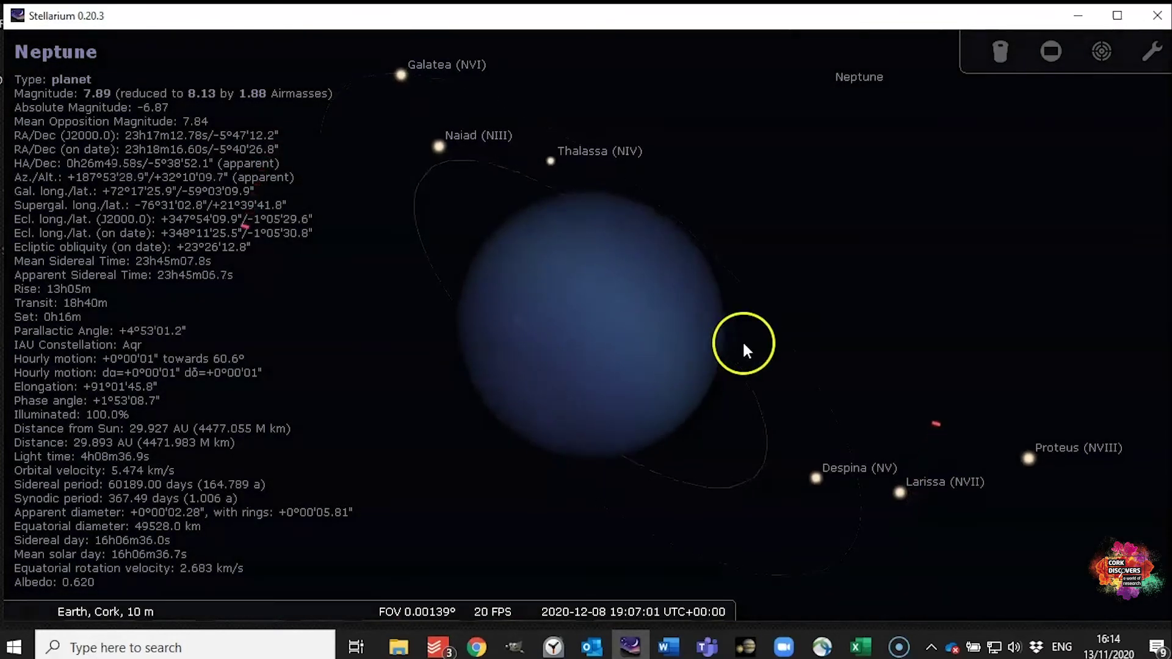
Zoom back out to the wide southern sky and clear the Neptune selection
{"action": "scroll", "coordinate": [605, 219], "scroll_direction": "down", "scroll_amount": 1}
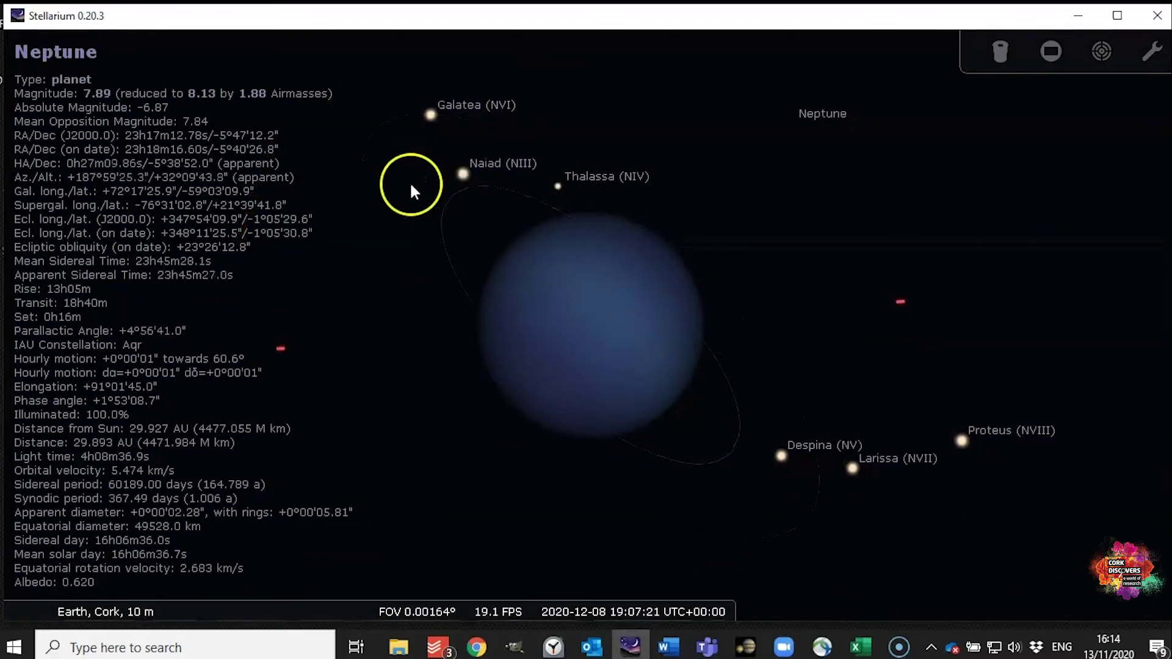
{"action": "scroll", "coordinate": [735, 324], "scroll_direction": "down", "scroll_amount": 3}
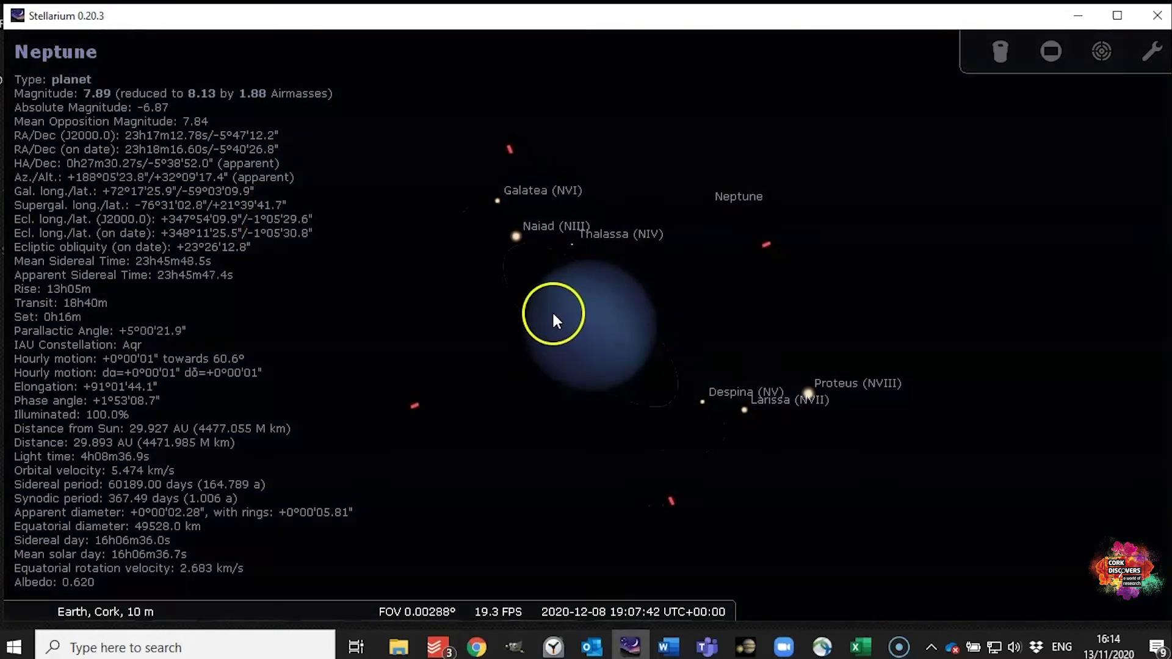
{"action": "scroll", "coordinate": [554, 317], "scroll_direction": "down", "scroll_amount": 10}
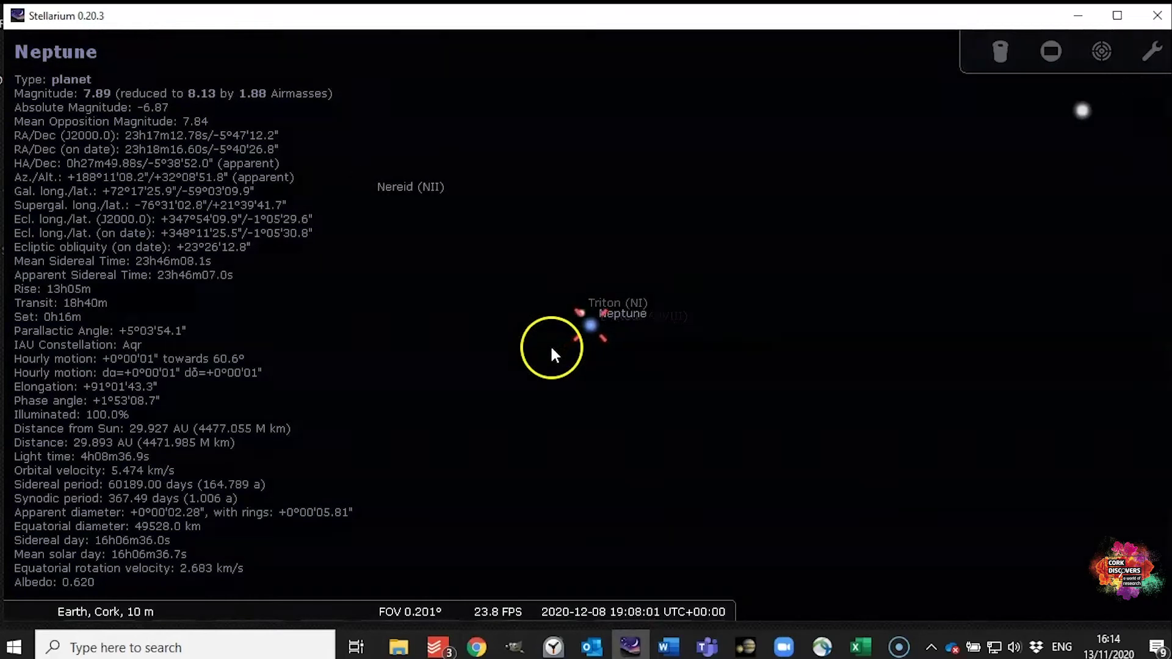
{"action": "scroll", "coordinate": [552, 351], "scroll_direction": "down", "scroll_amount": 10}
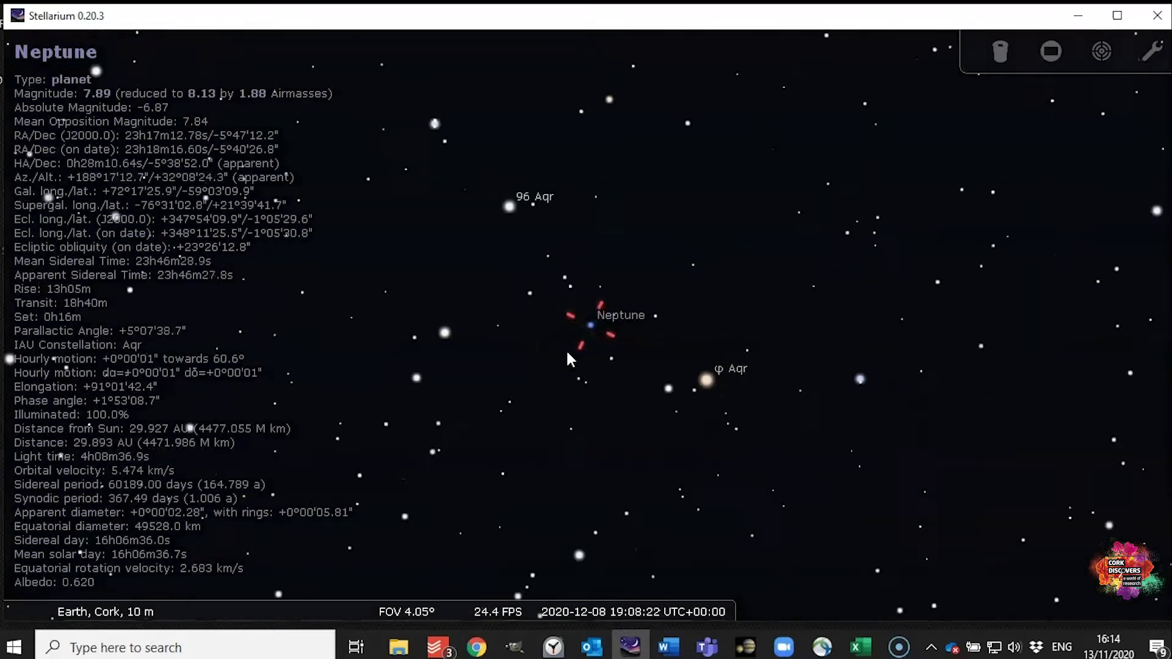
{"action": "scroll", "coordinate": [567, 366], "scroll_direction": "down", "scroll_amount": 15}
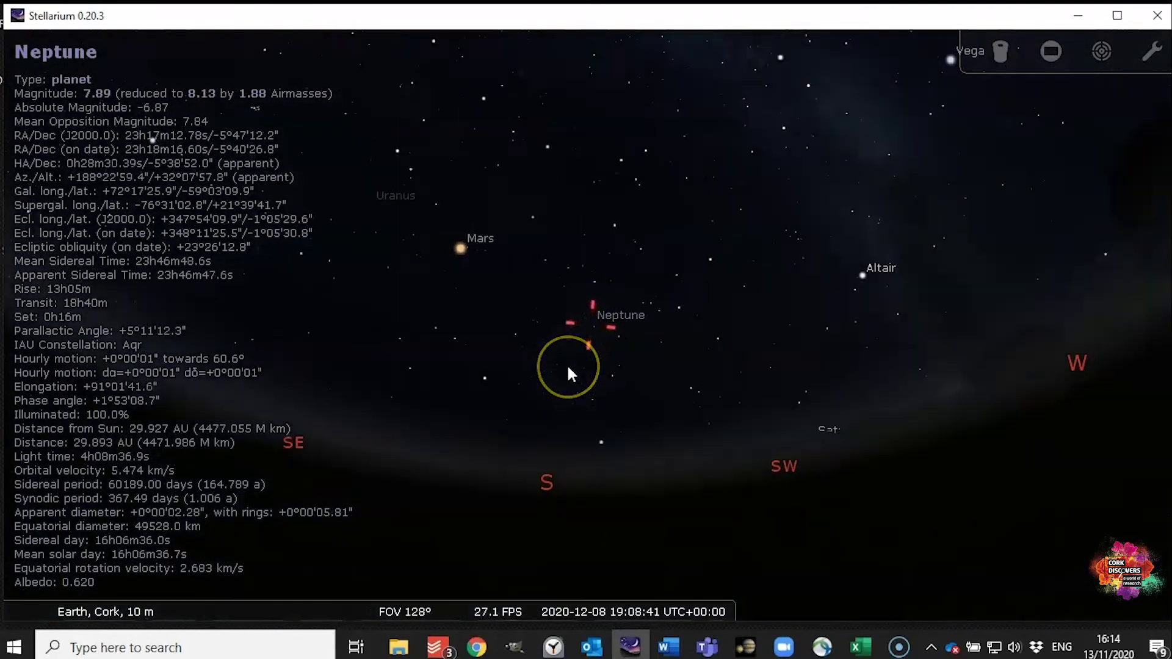
{"action": "scroll", "coordinate": [567, 366], "scroll_direction": "up", "scroll_amount": 3}
{"action": "left_click", "coordinate": [574, 422]}
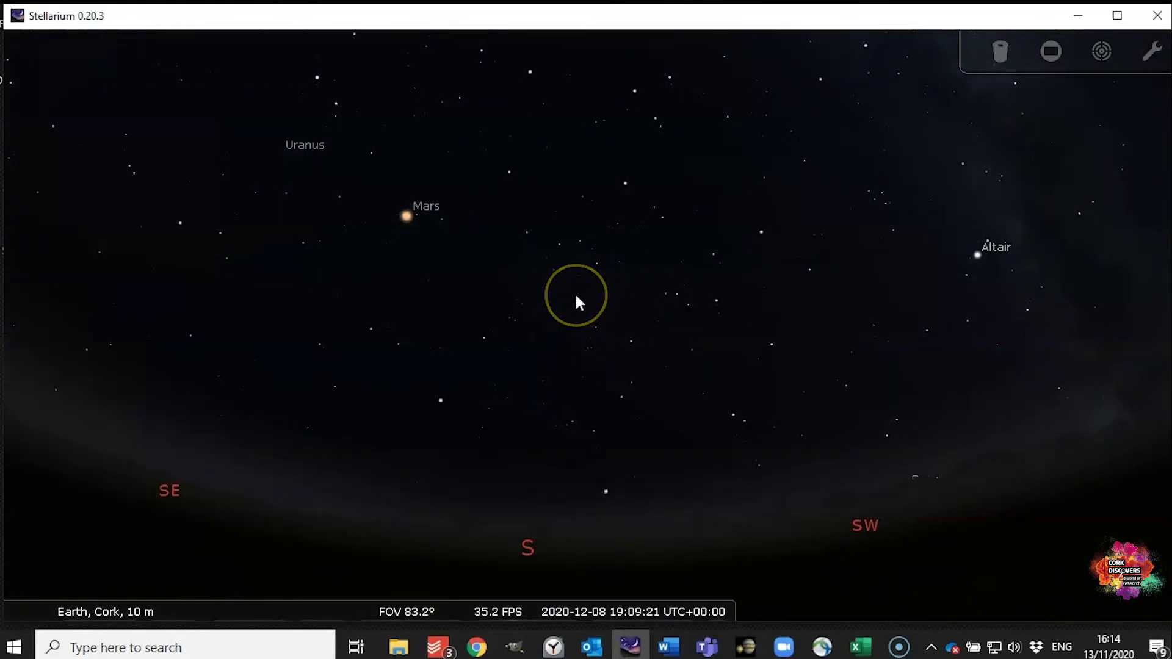
Pan and zoom out to frame the sky from east to southwest around Mars and Uranus
{"action": "left_click_drag", "start_coordinate": [434, 449], "coordinate": [639, 389]}
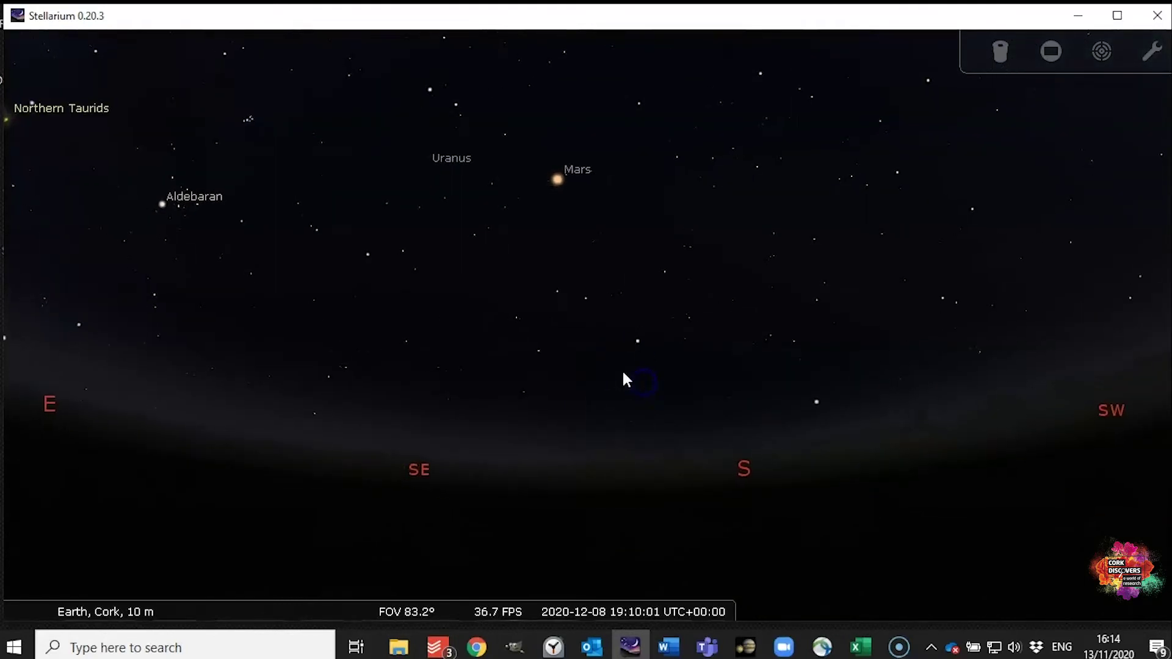
{"action": "scroll", "coordinate": [623, 374], "scroll_direction": "down", "scroll_amount": 3}
{"action": "left_click_drag", "start_coordinate": [713, 364], "coordinate": [582, 400]}
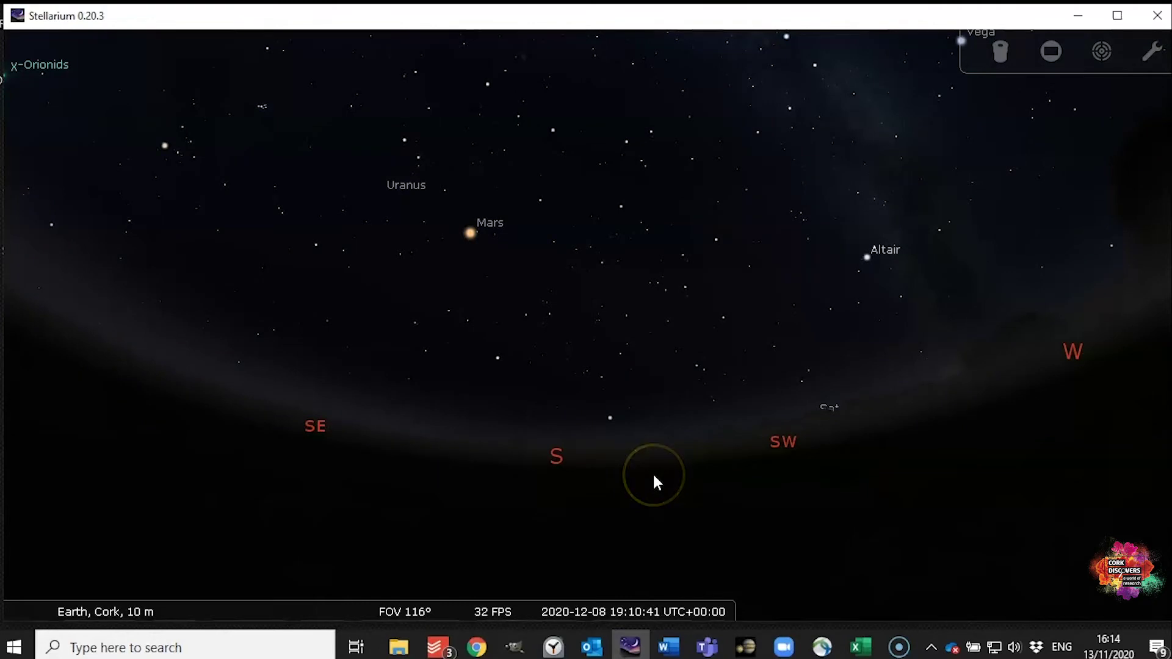
{"action": "left_click_drag", "start_coordinate": [653, 472], "coordinate": [701, 515]}
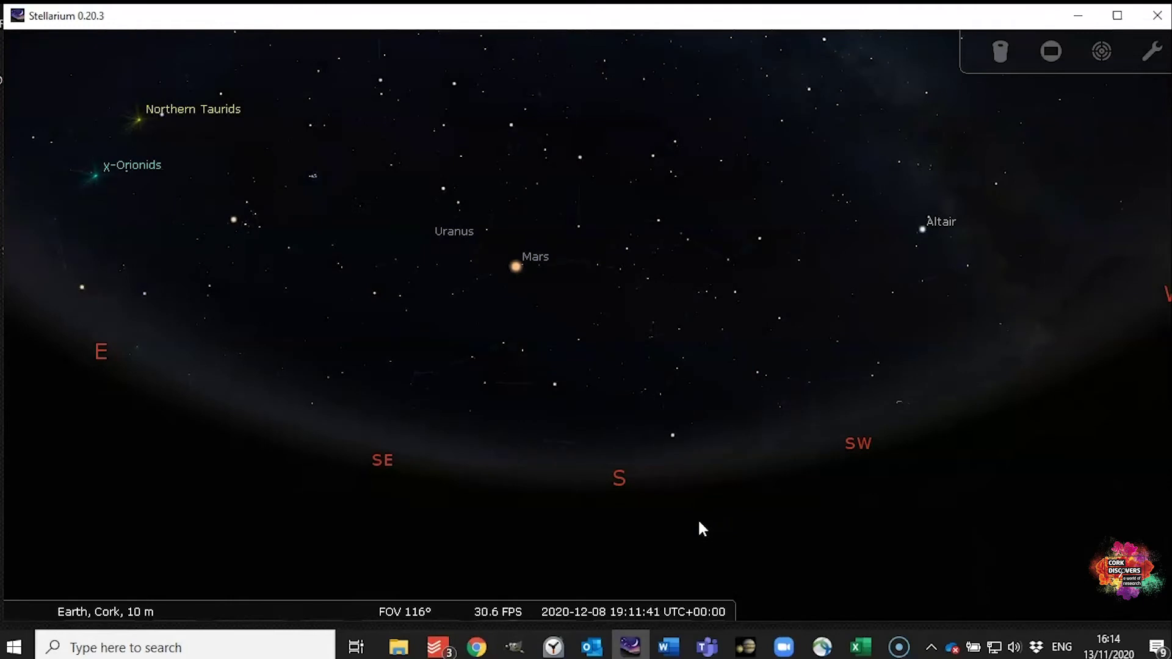
Turn on constellation lines and names like Pisces, Cetus and Pegasus, and hide planet labels
{"action": "key", "text": "c"}
{"action": "mouse_move", "coordinate": [390, 624]}
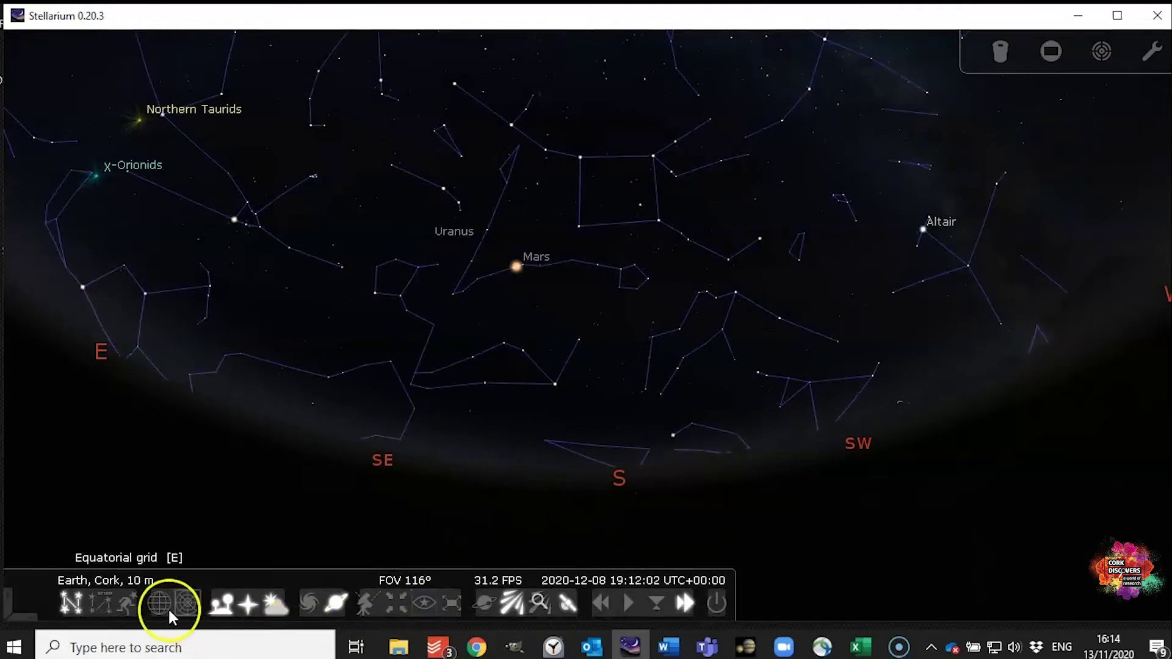
{"action": "left_click", "coordinate": [101, 604]}
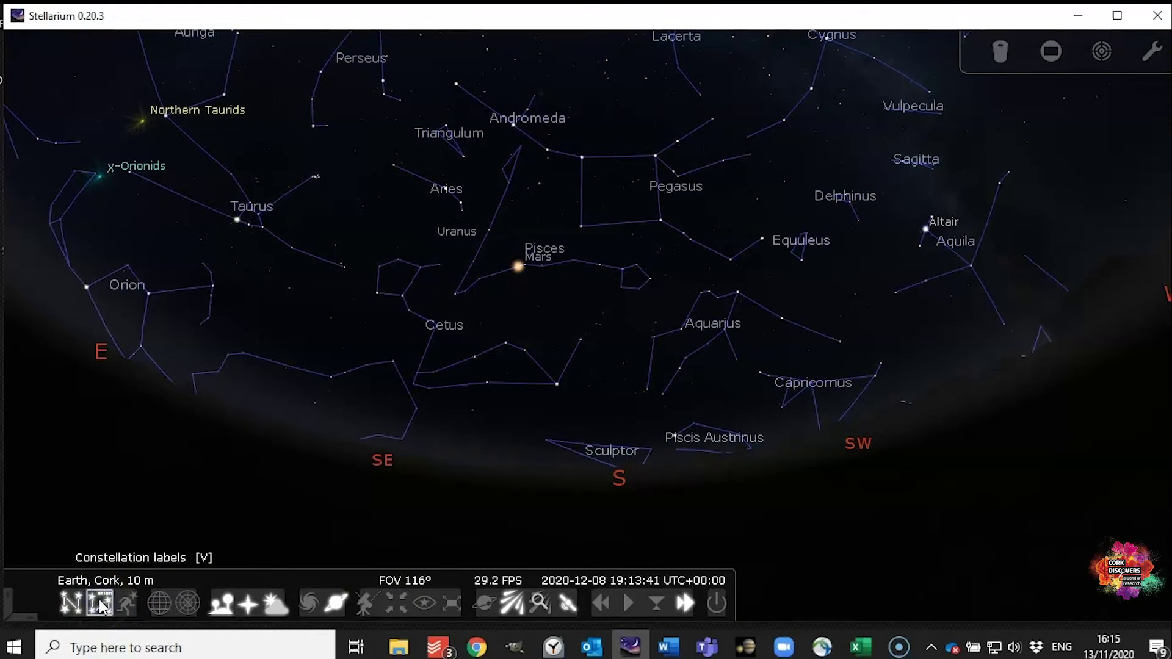
{"action": "left_click", "coordinate": [334, 603]}
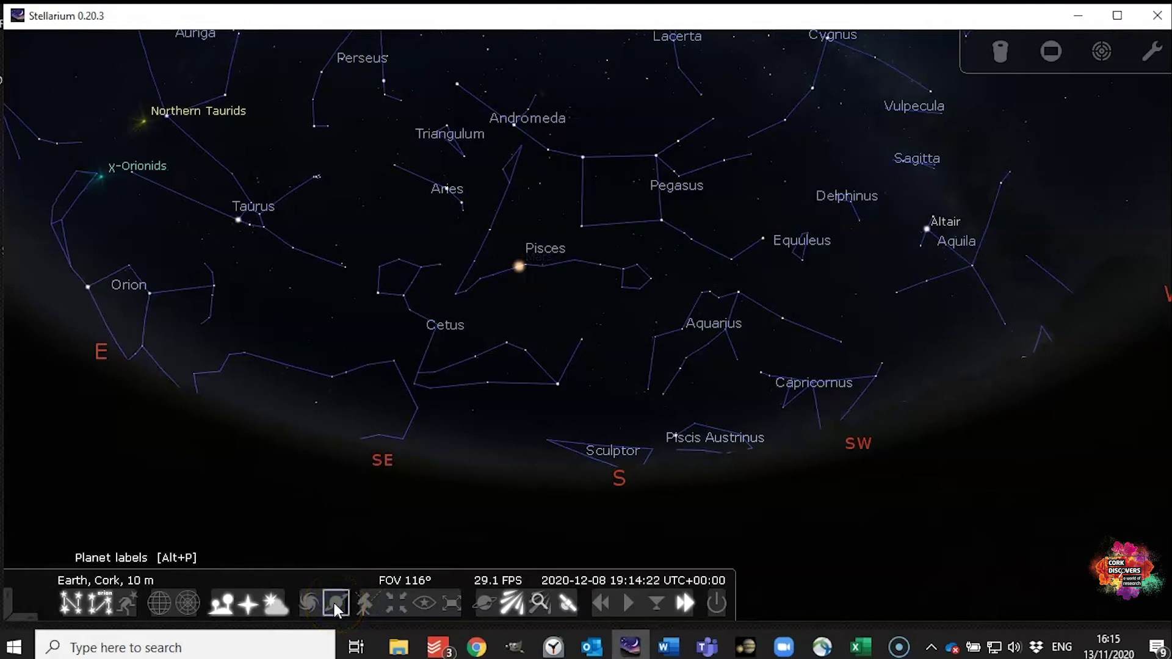
{"action": "left_click", "coordinate": [334, 603]}
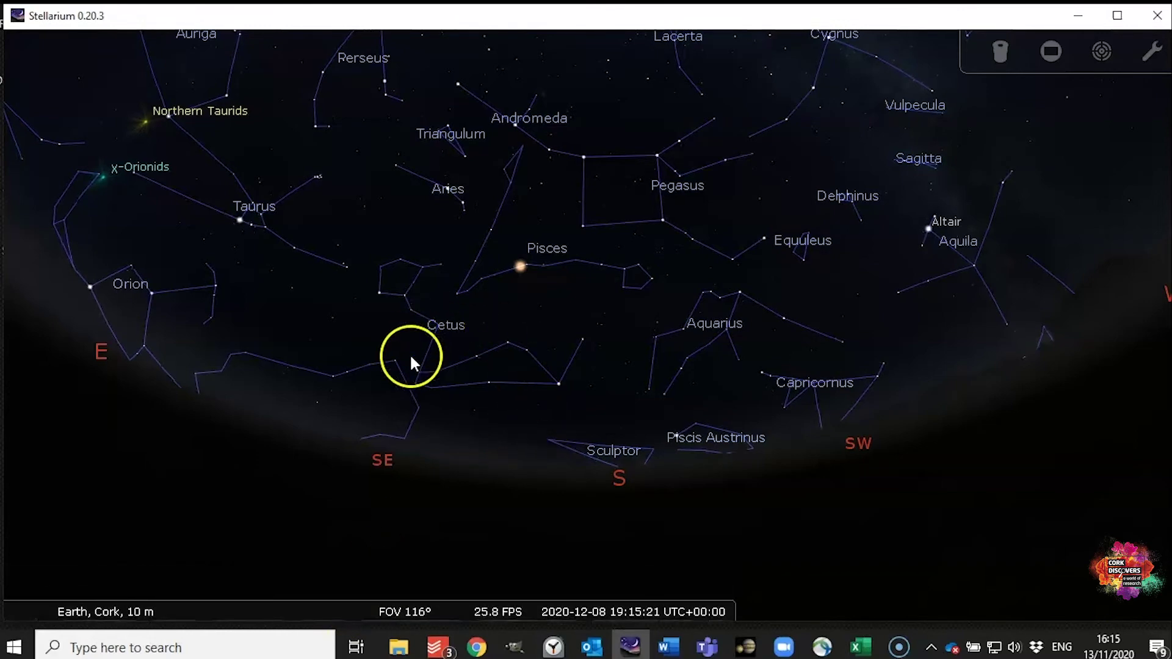
Turn the sky view to face north, bringing Ursa Major into view
{"action": "left_click_drag", "start_coordinate": [413, 363], "coordinate": [580, 464]}
{"action": "scroll", "coordinate": [580, 460], "scroll_direction": "up", "scroll_amount": 3}
{"action": "scroll", "coordinate": [580, 461], "scroll_direction": "down", "scroll_amount": 2}
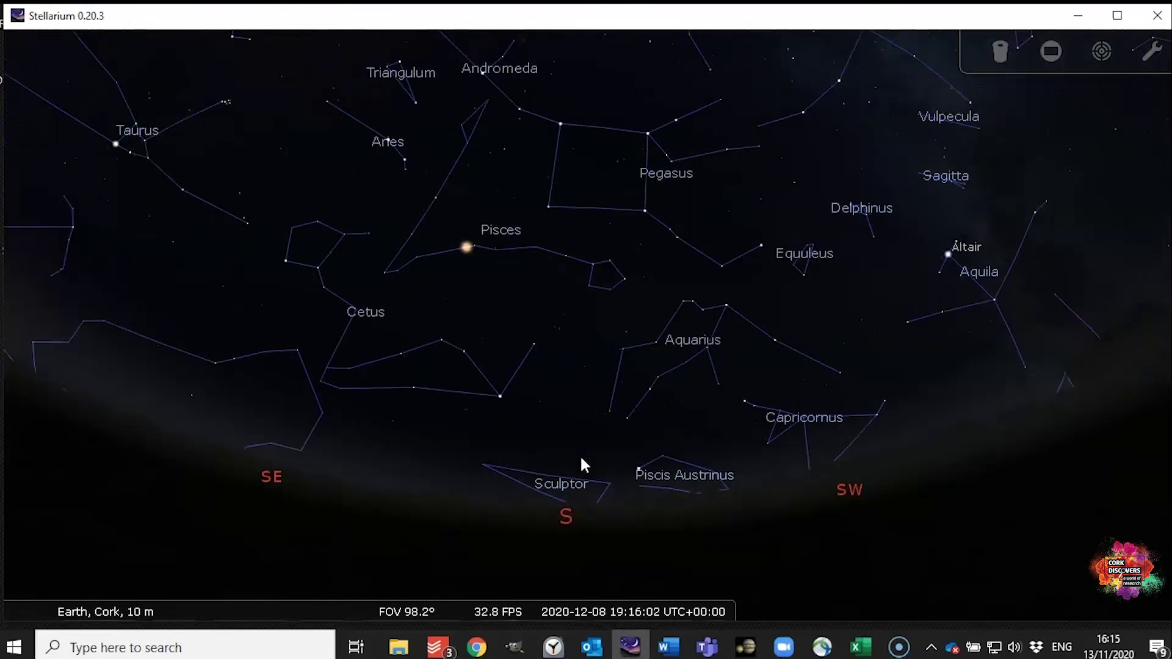
{"action": "left_click", "coordinate": [587, 377]}
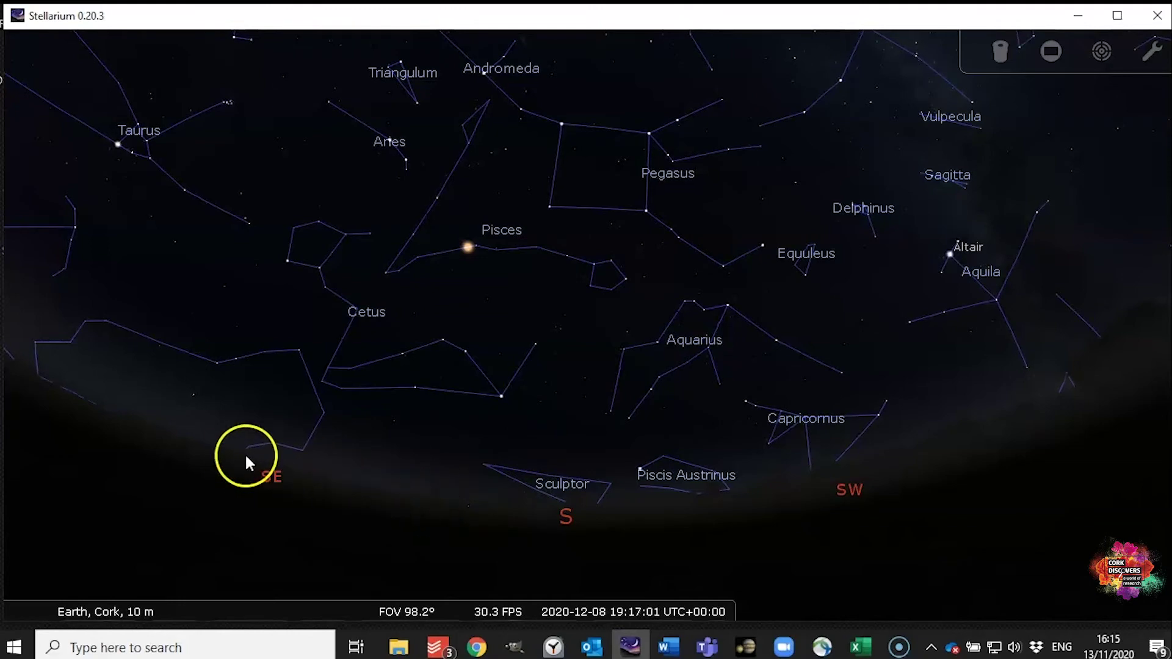
{"action": "left_click_drag", "start_coordinate": [237, 459], "coordinate": [879, 357]}
{"action": "left_click_drag", "start_coordinate": [373, 417], "coordinate": [891, 516]}
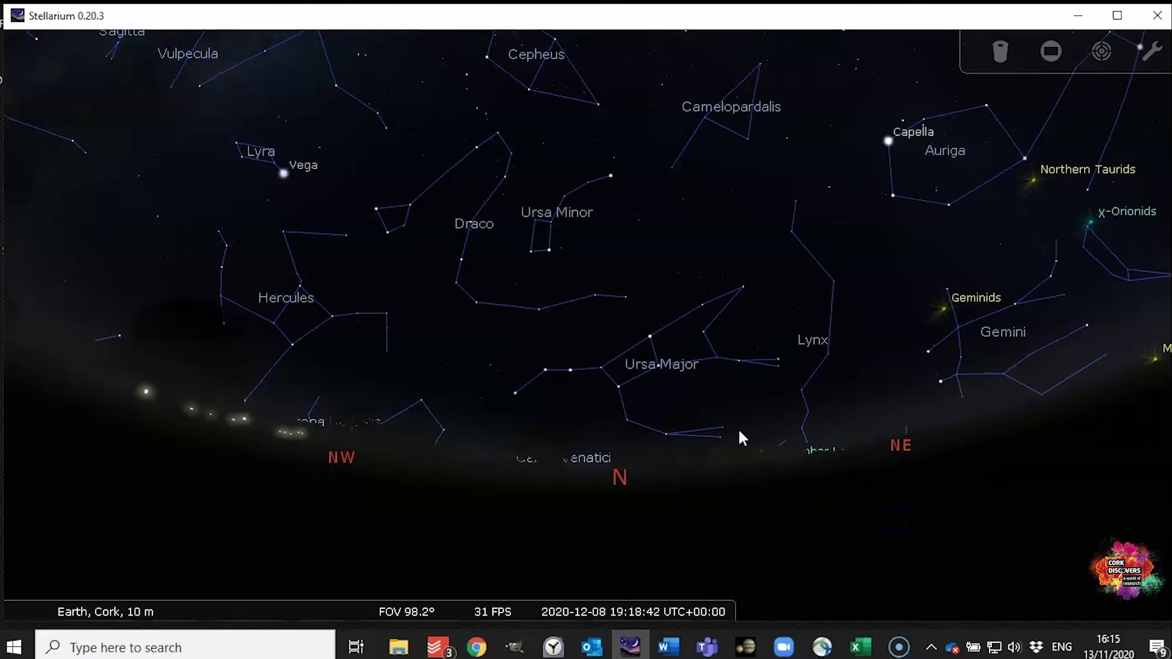
Hide the constellation lines with C, then select Ursa Major and zoom in and out
{"action": "key", "text": "c"}
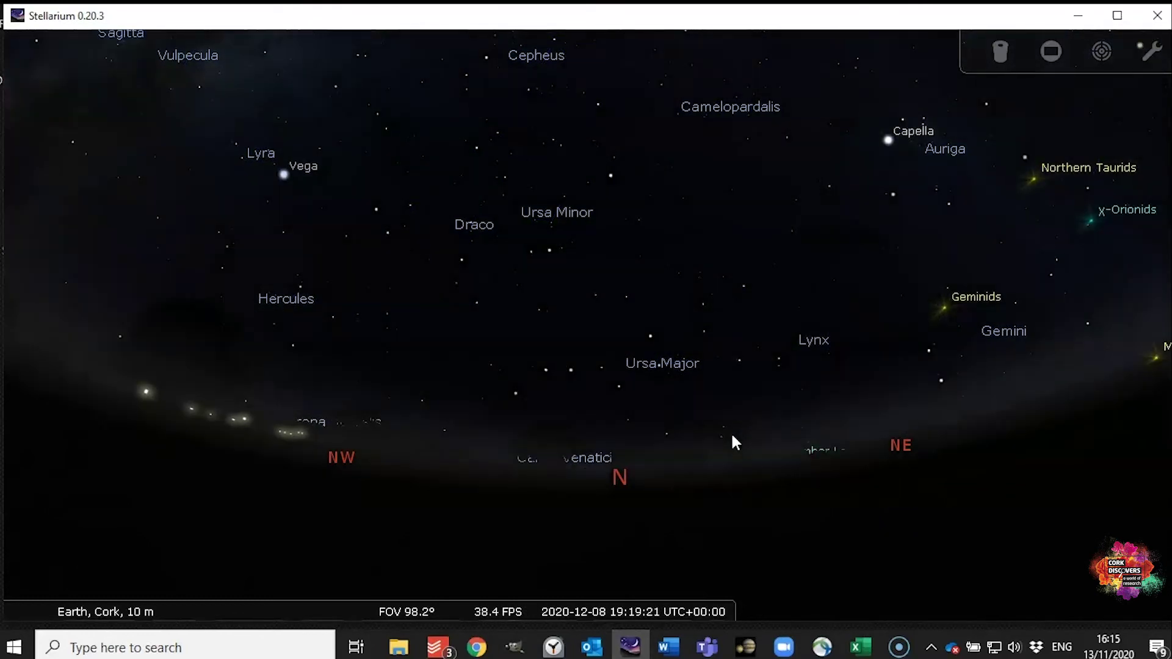
{"action": "left_click", "coordinate": [669, 409]}
{"action": "scroll", "coordinate": [669, 409], "scroll_direction": "up", "scroll_amount": 5}
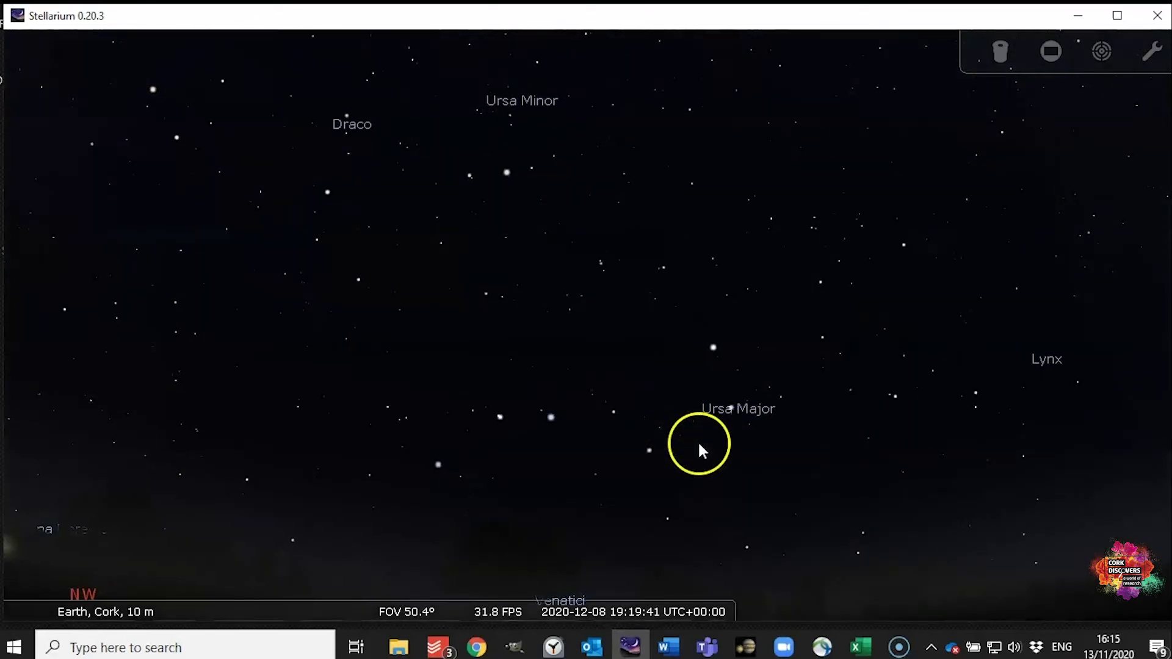
{"action": "scroll", "coordinate": [698, 441], "scroll_direction": "down", "scroll_amount": 4}
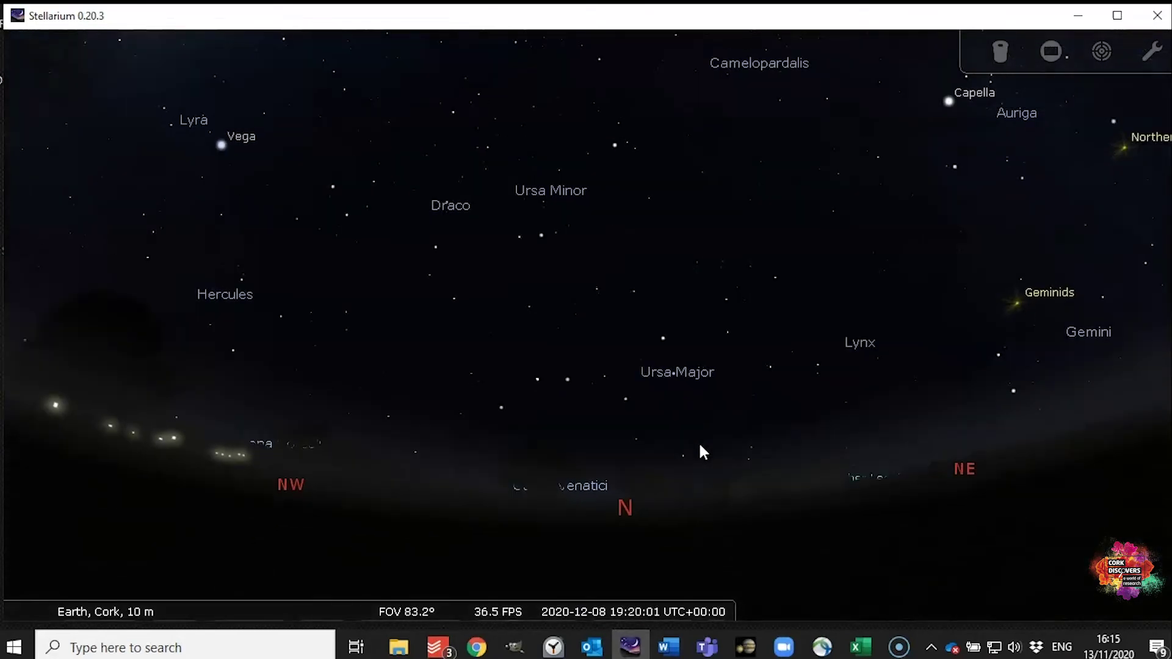
{"action": "mouse_move", "coordinate": [32, 314]}
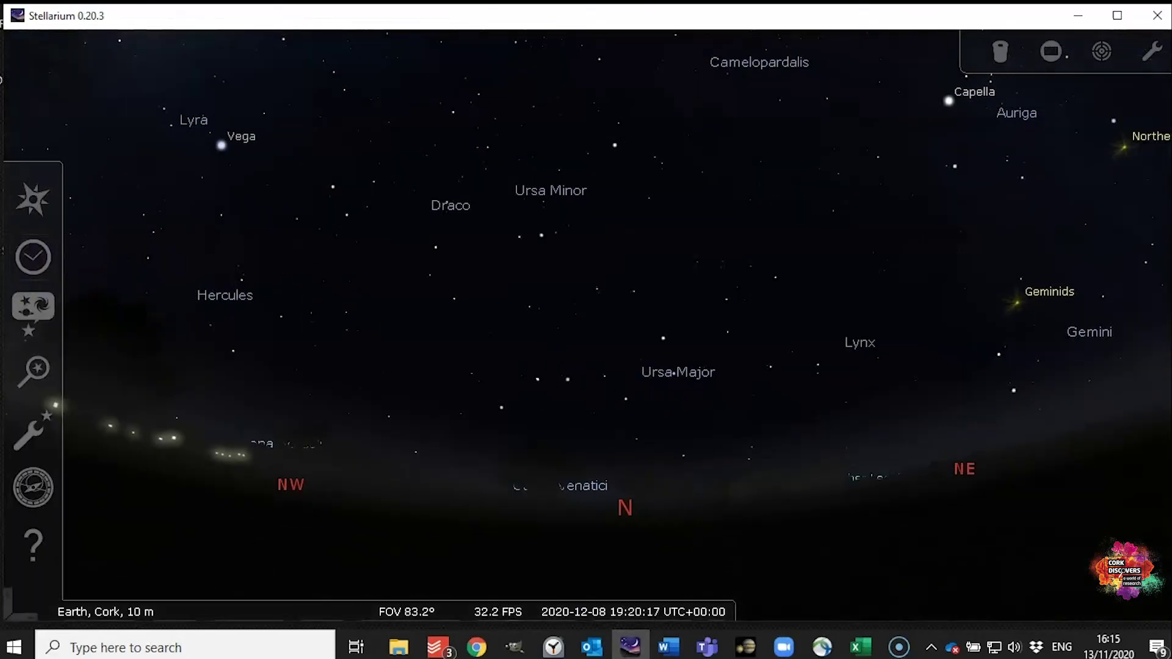
Set the light pollution level to 5 in Sky and viewing options, then close the window
{"action": "left_click", "coordinate": [30, 313]}
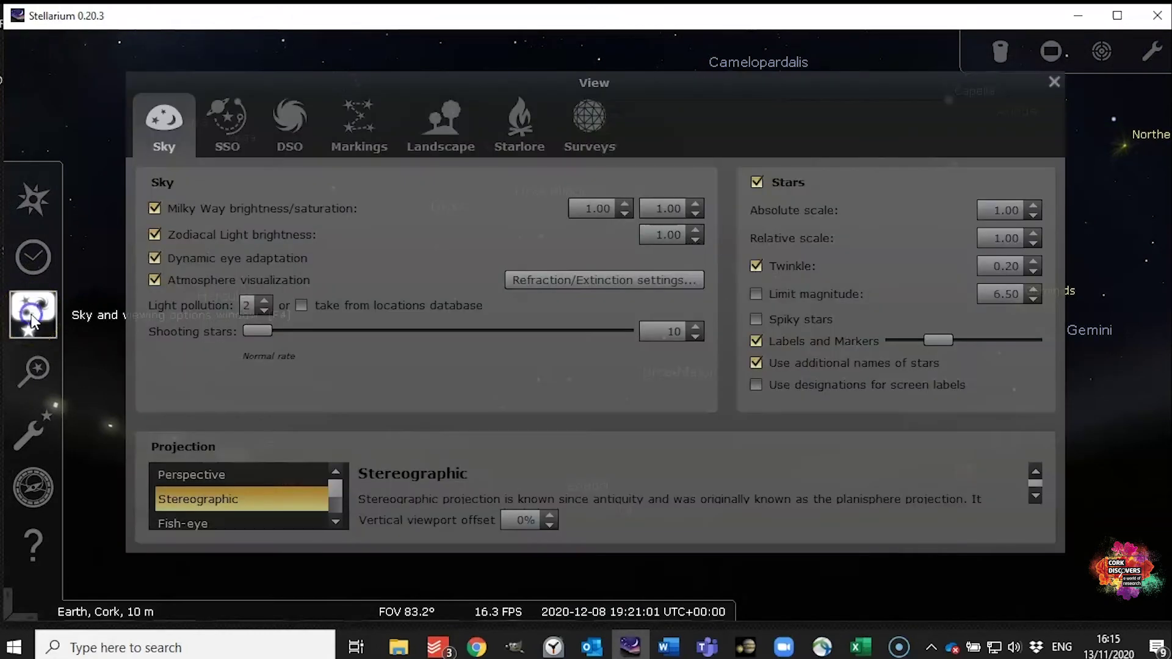
{"action": "left_click", "coordinate": [264, 302]}
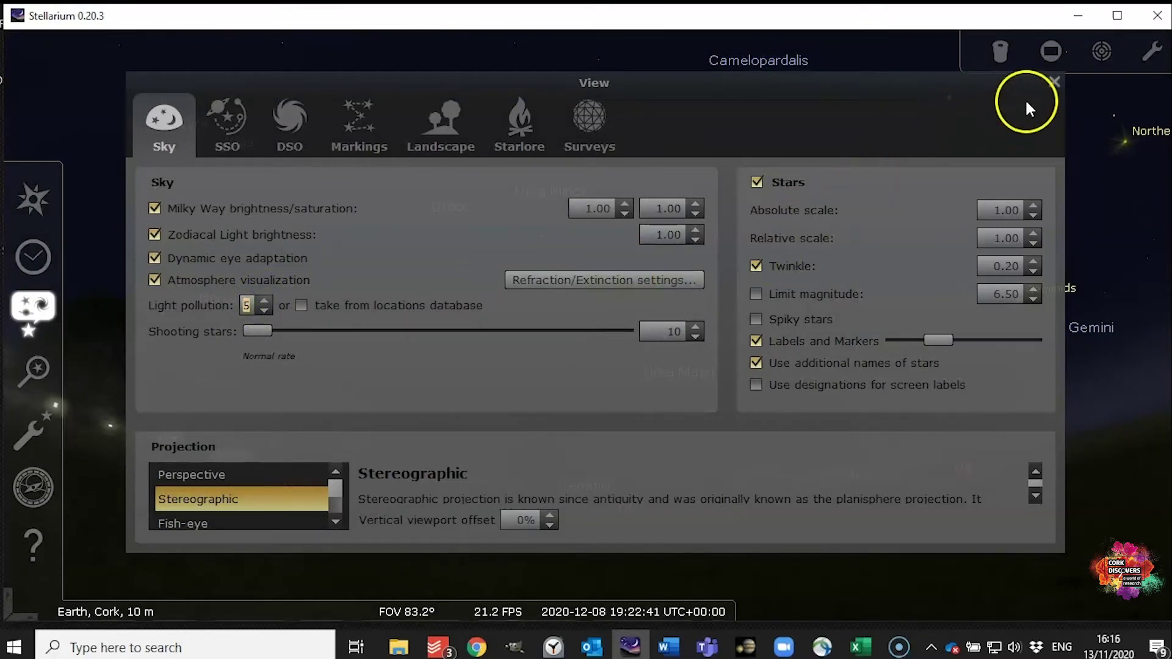
{"action": "left_click", "coordinate": [264, 310]}
{"action": "left_click", "coordinate": [264, 310]}
{"action": "left_click", "coordinate": [264, 310]}
{"action": "left_click", "coordinate": [265, 309]}
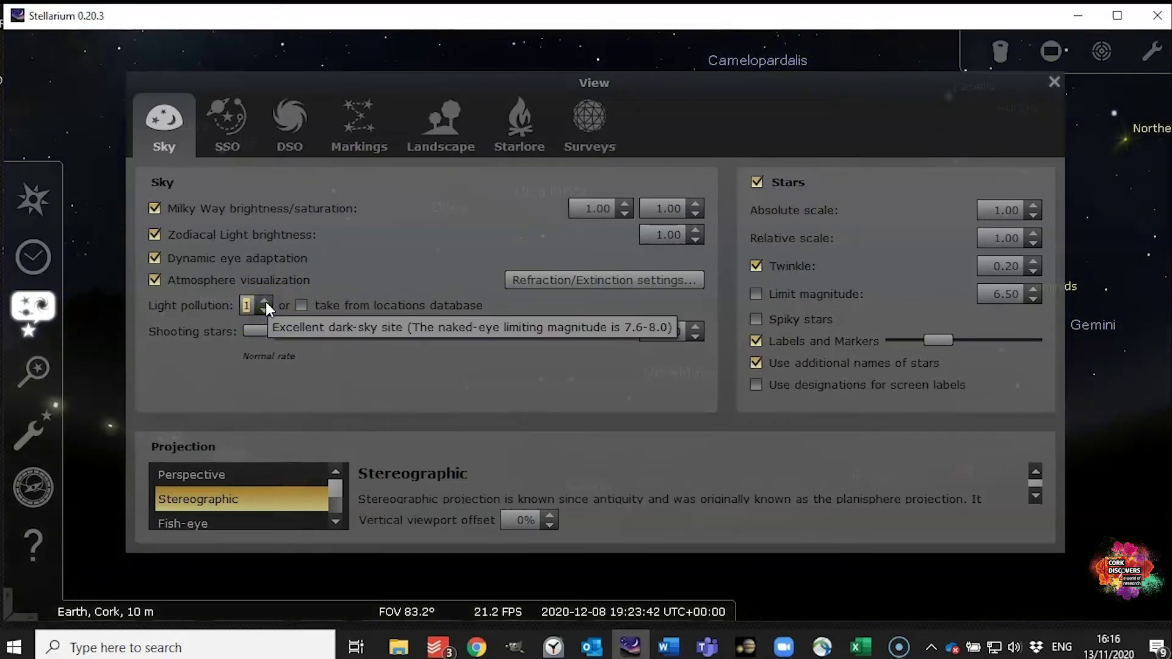
{"action": "left_click", "coordinate": [266, 302]}
{"action": "left_click", "coordinate": [265, 302]}
{"action": "left_click", "coordinate": [266, 301]}
{"action": "left_click", "coordinate": [265, 302]}
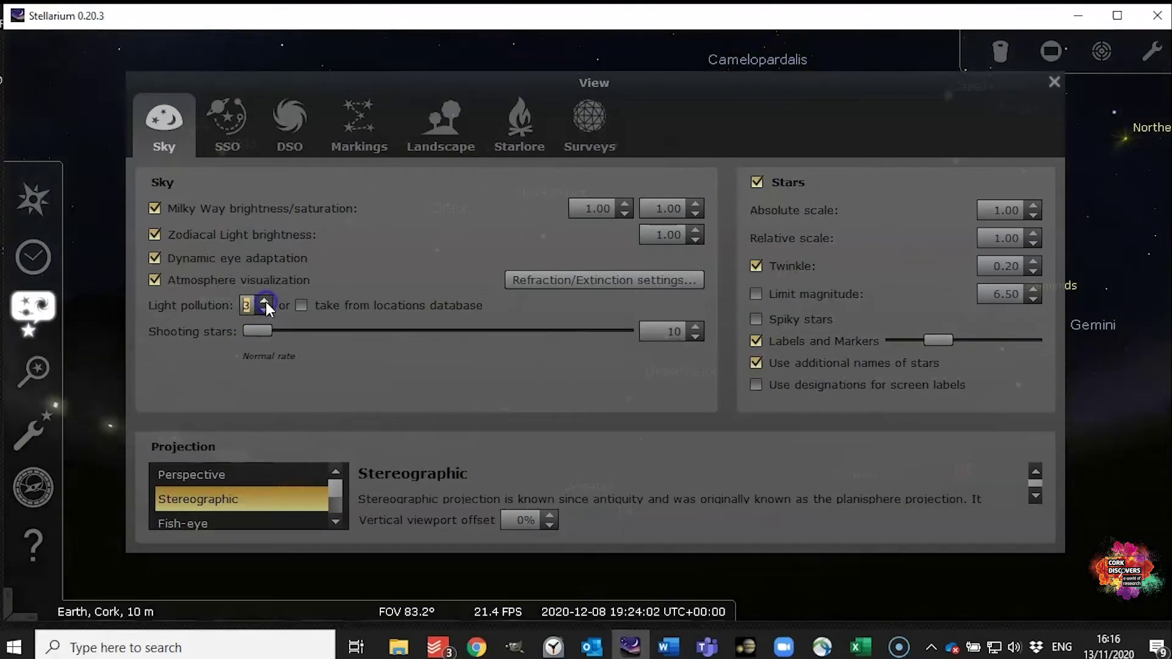
{"action": "left_click", "coordinate": [266, 301]}
{"action": "left_click", "coordinate": [265, 302]}
{"action": "left_click", "coordinate": [266, 311]}
{"action": "left_click", "coordinate": [266, 311]}
{"action": "left_click", "coordinate": [265, 310]}
{"action": "left_click", "coordinate": [266, 311]}
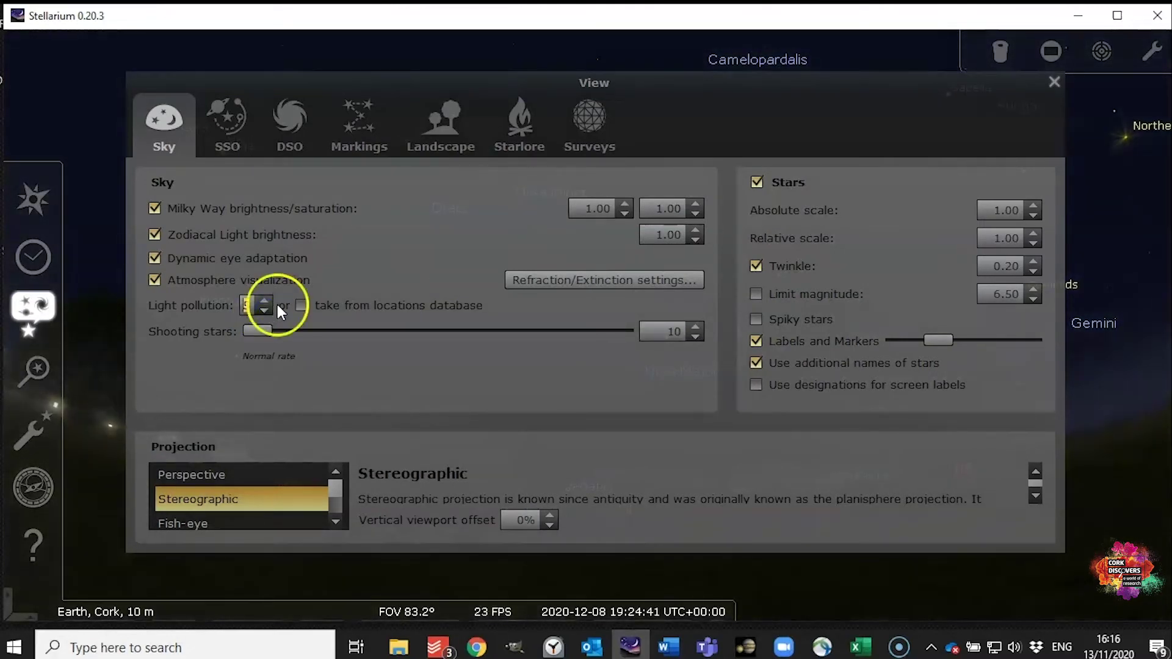
{"action": "left_click", "coordinate": [1053, 82]}
Zoom toward the Big Dipper, hide constellation names with V, and toggle the lines off and on
{"action": "left_click_drag", "start_coordinate": [760, 399], "coordinate": [709, 395]}
{"action": "scroll", "coordinate": [589, 392], "scroll_direction": "up", "scroll_amount": 3}
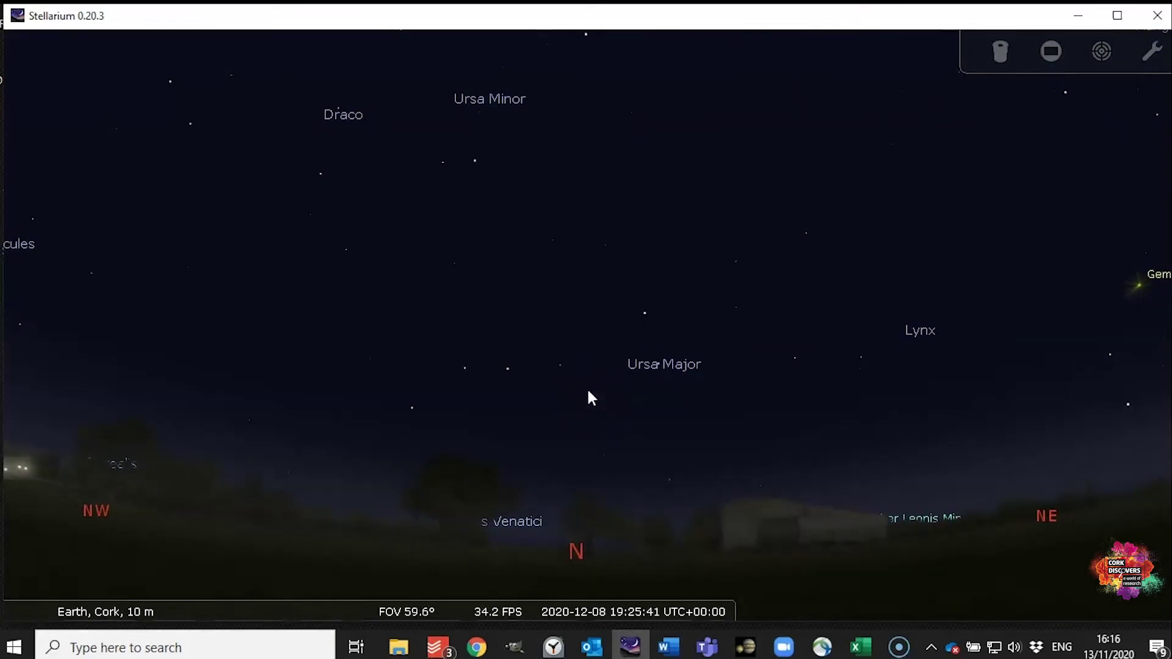
{"action": "key", "text": "v"}
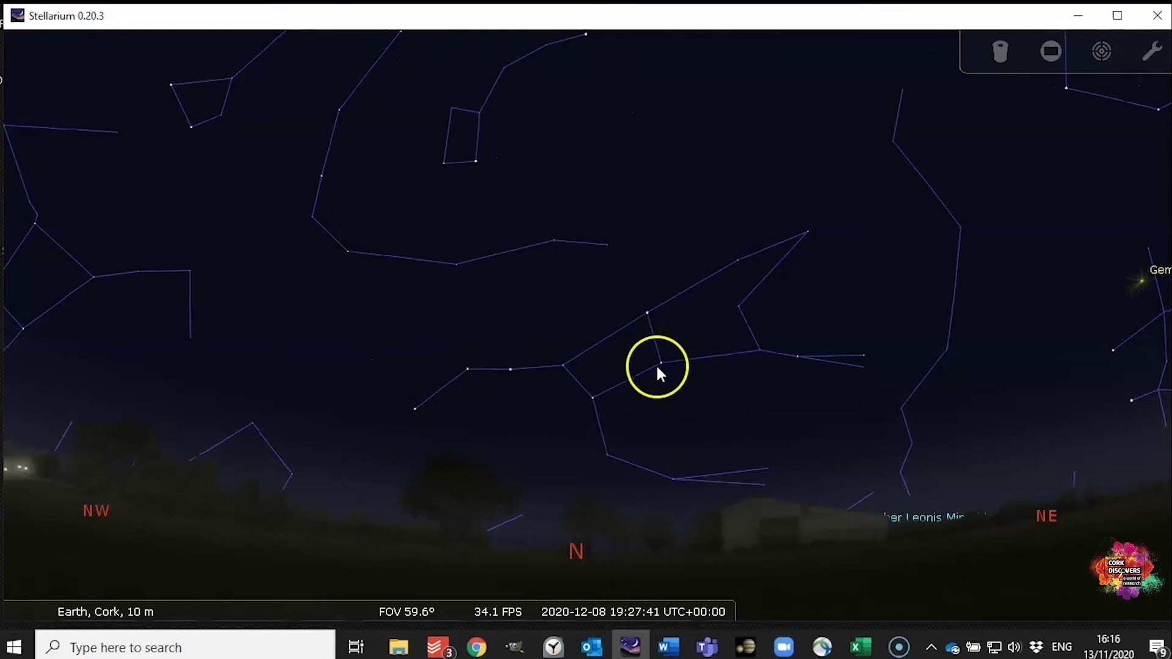
{"action": "key", "text": "c"}
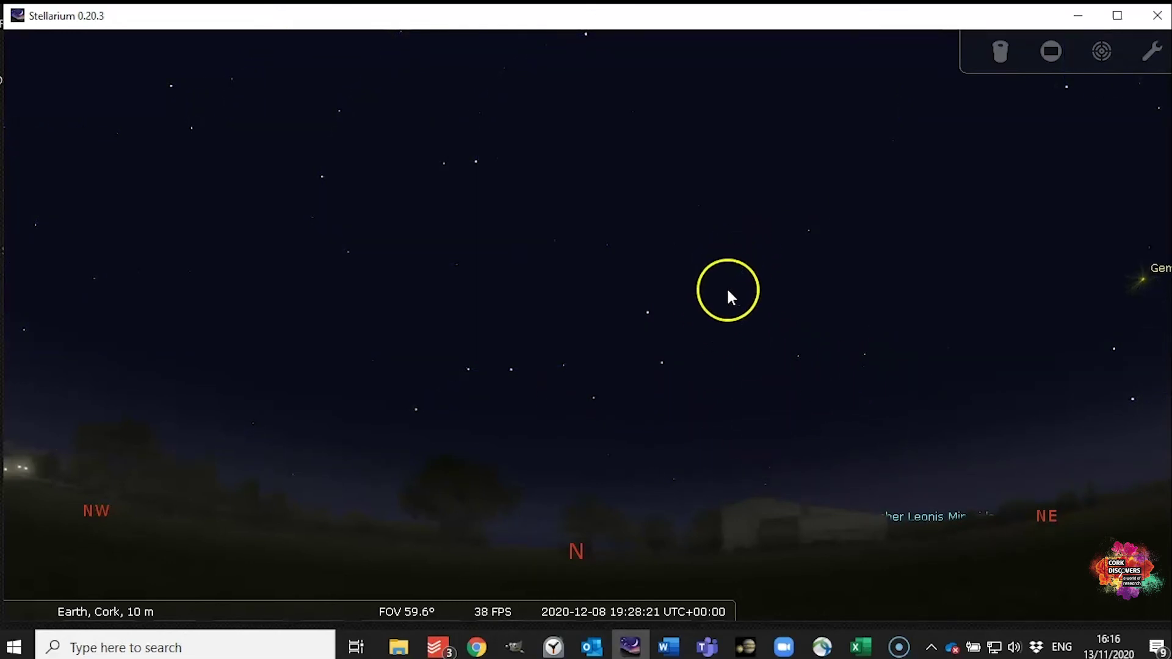
{"action": "key", "text": "c"}
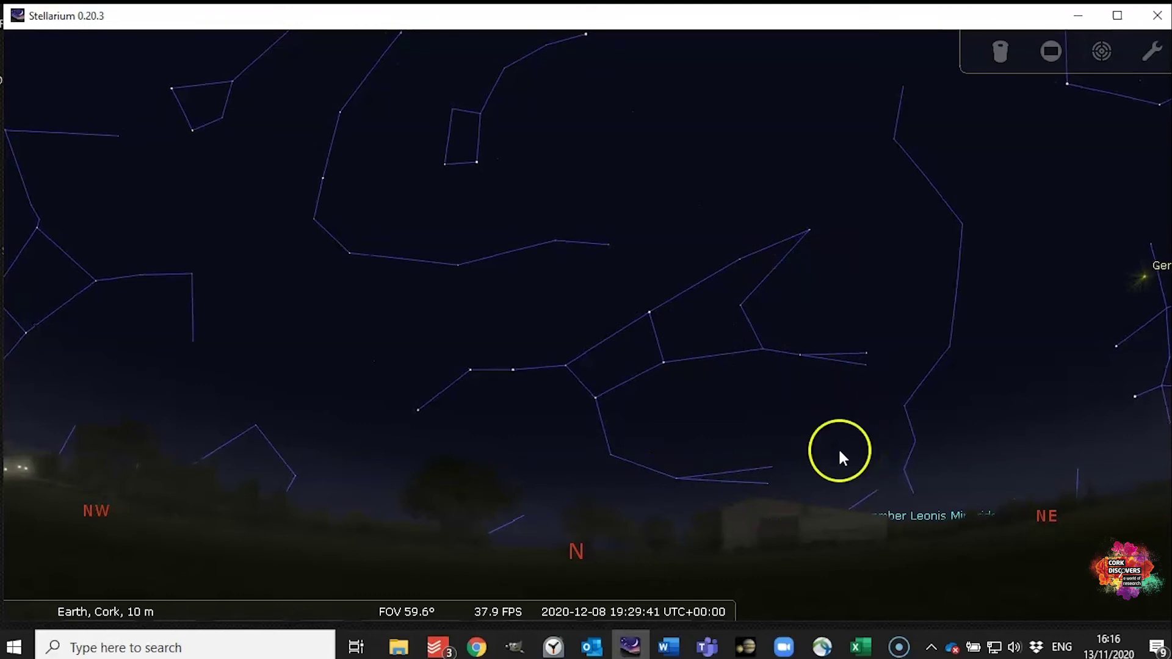
Show the constellation artwork over the northern sky, zoom out, then hide the art with R
{"action": "mouse_move", "coordinate": [287, 641]}
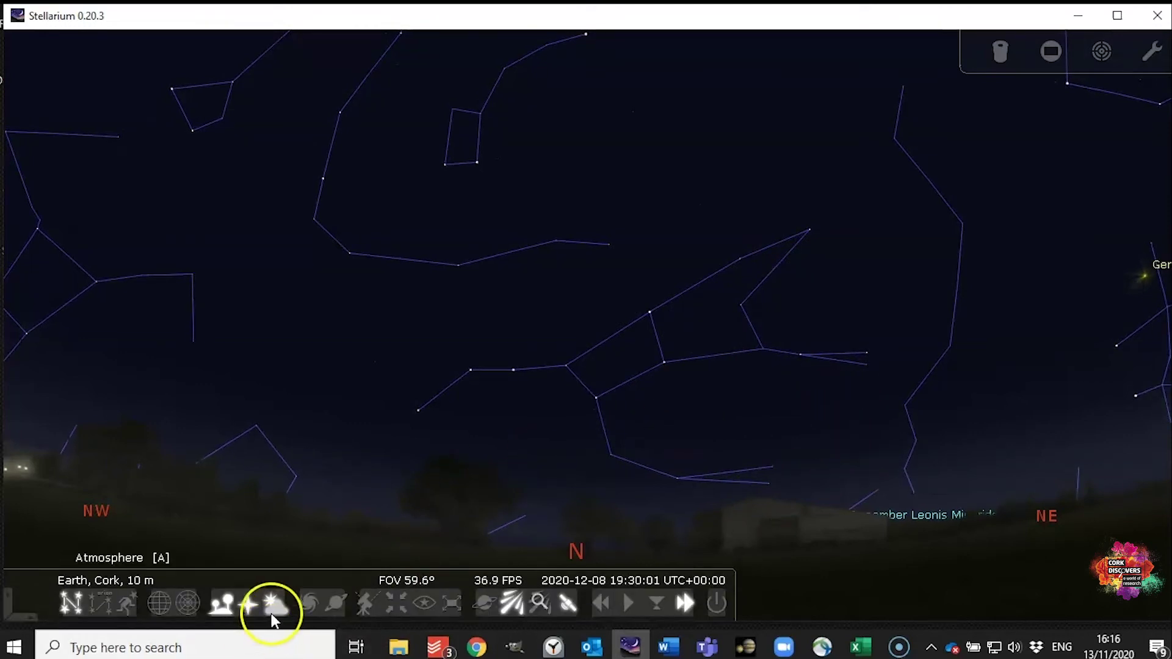
{"action": "left_click", "coordinate": [131, 598]}
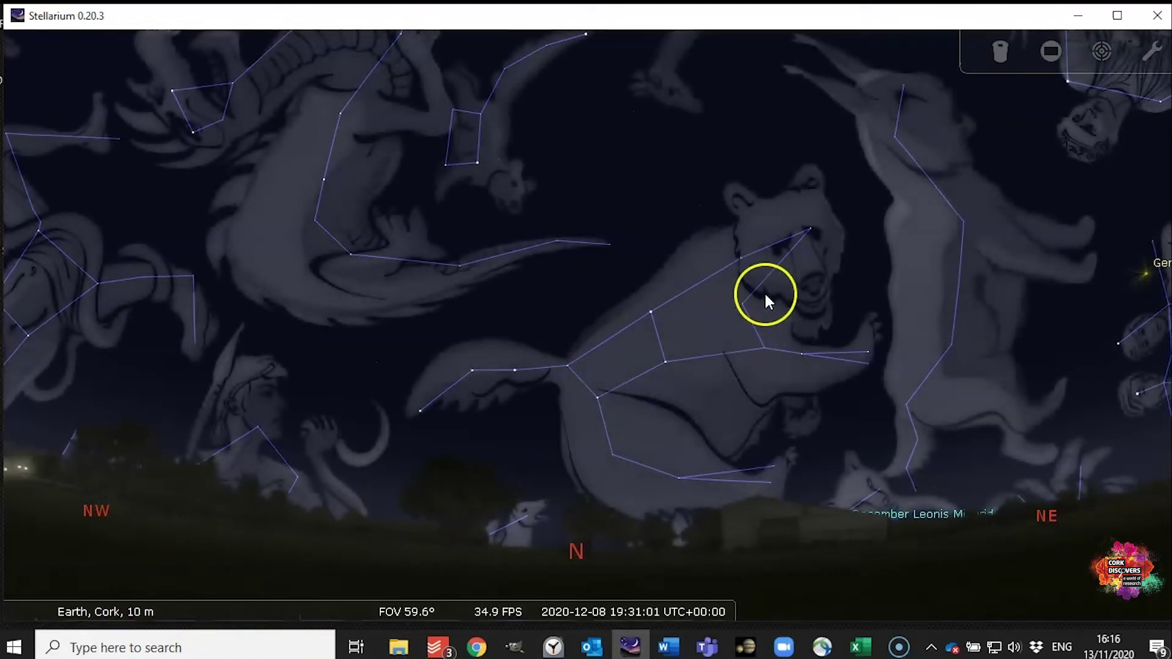
{"action": "scroll", "coordinate": [834, 291], "scroll_direction": "down", "scroll_amount": 3}
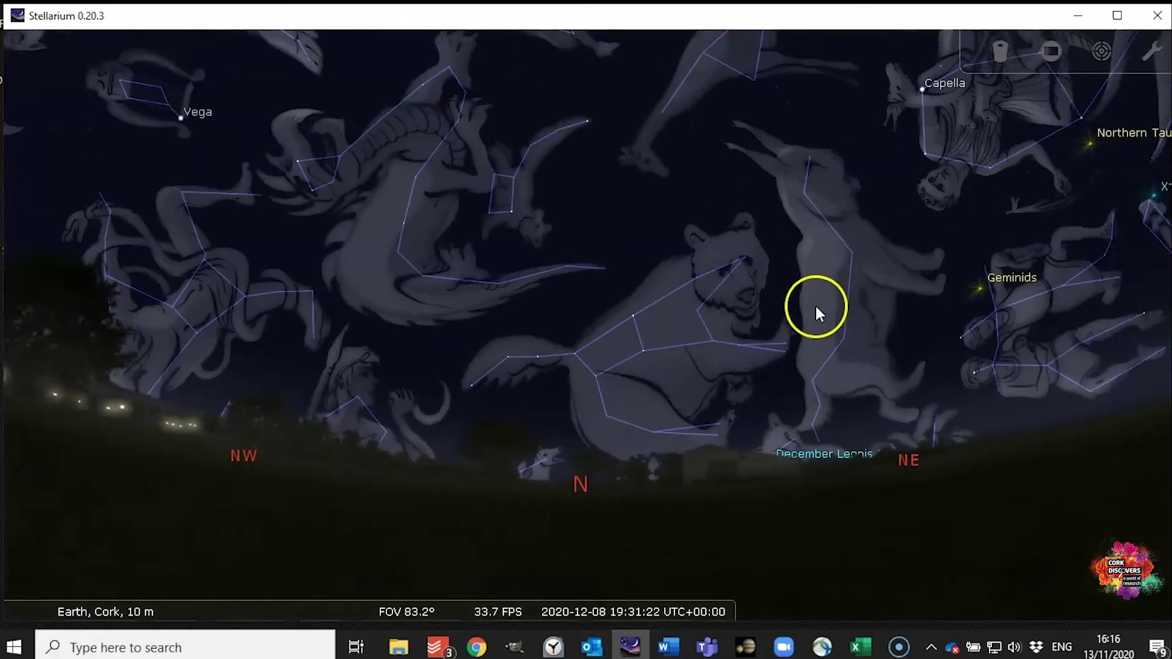
{"action": "scroll", "coordinate": [815, 306], "scroll_direction": "down", "scroll_amount": 1}
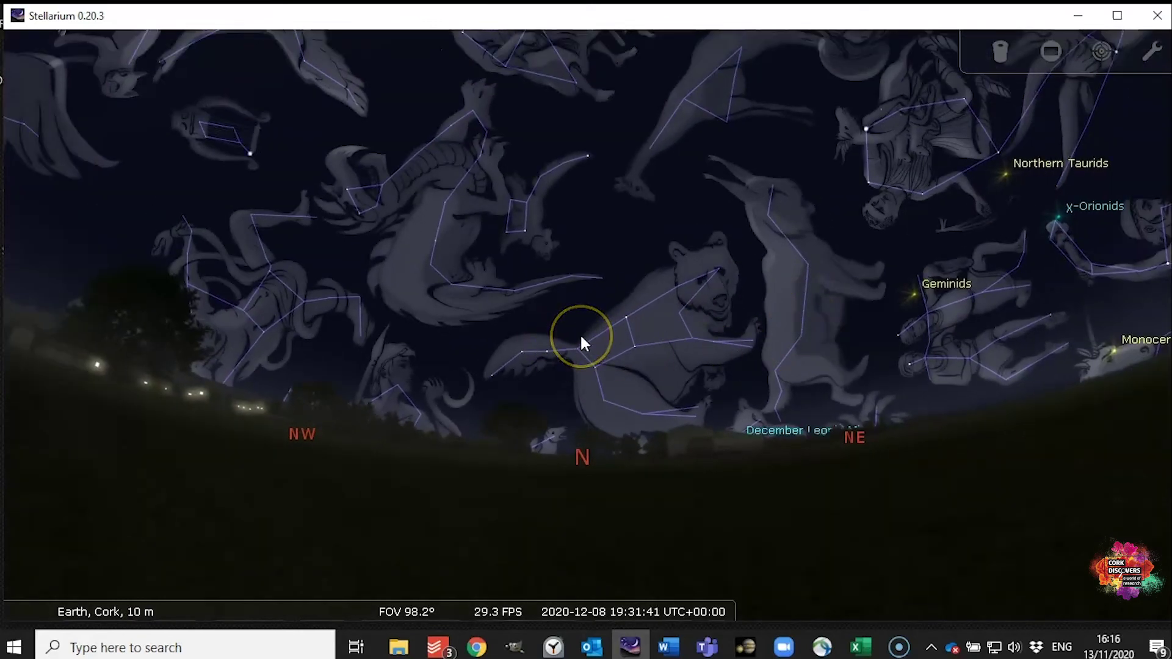
{"action": "key", "text": "r"}
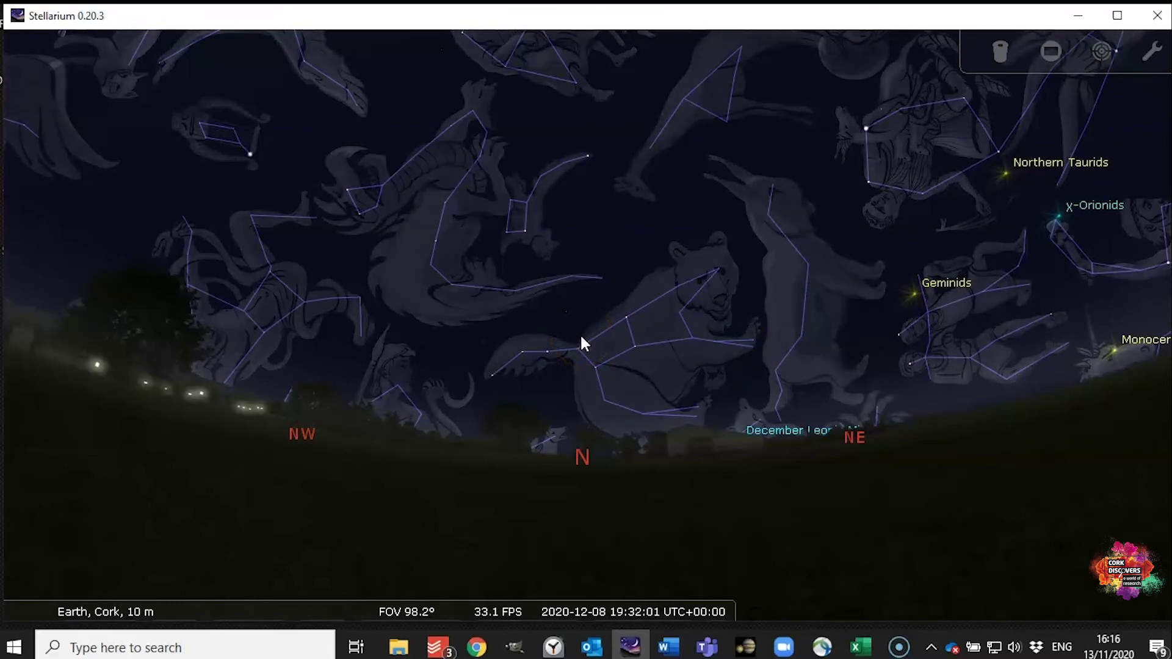
{"action": "left_click", "coordinate": [590, 303]}
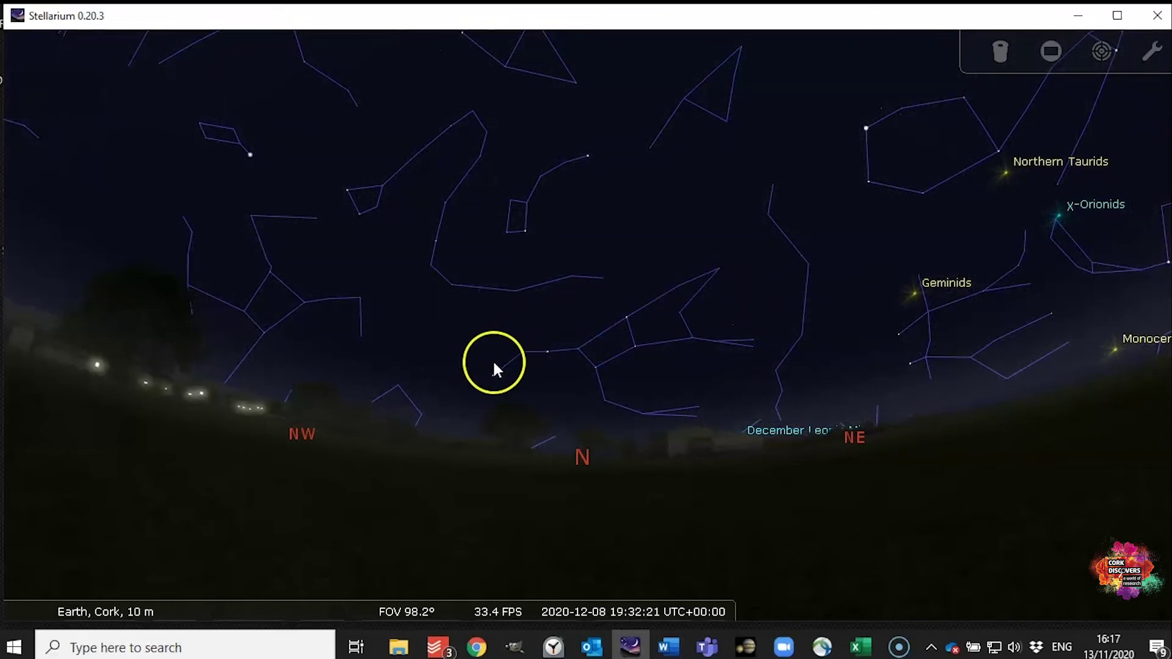
{"action": "scroll", "coordinate": [507, 379], "scroll_direction": "up", "scroll_amount": 4}
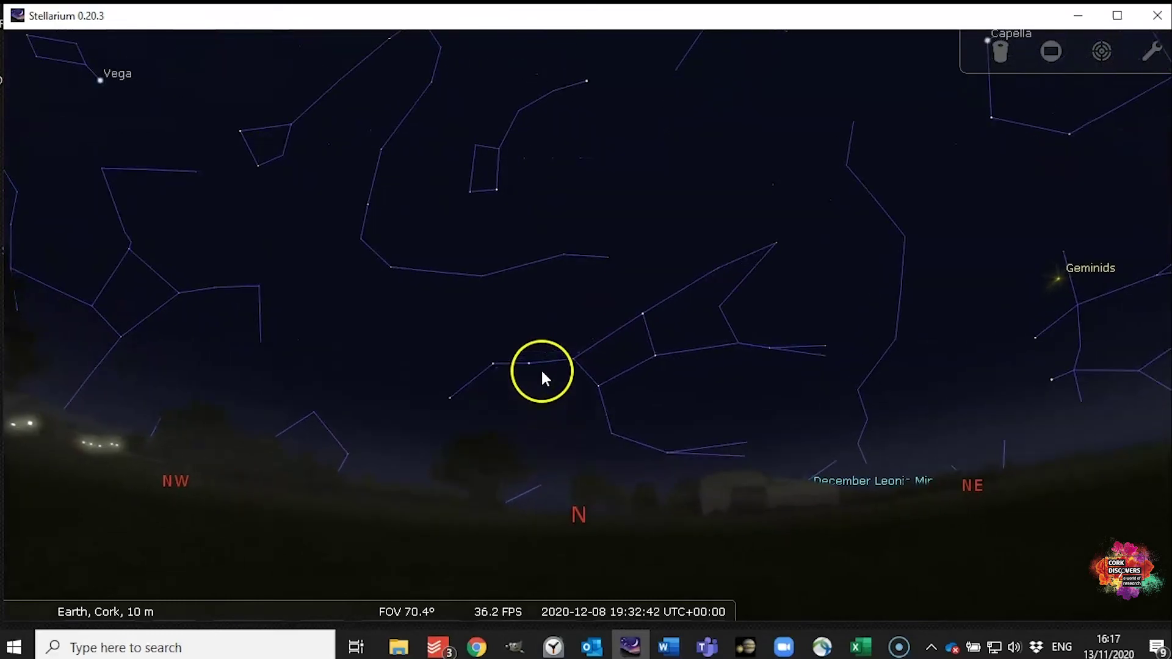
Hide the constellation lines, then select Polaris and centre the view on it
{"action": "key", "text": "c"}
{"action": "left_click_drag", "start_coordinate": [565, 396], "coordinate": [484, 402]}
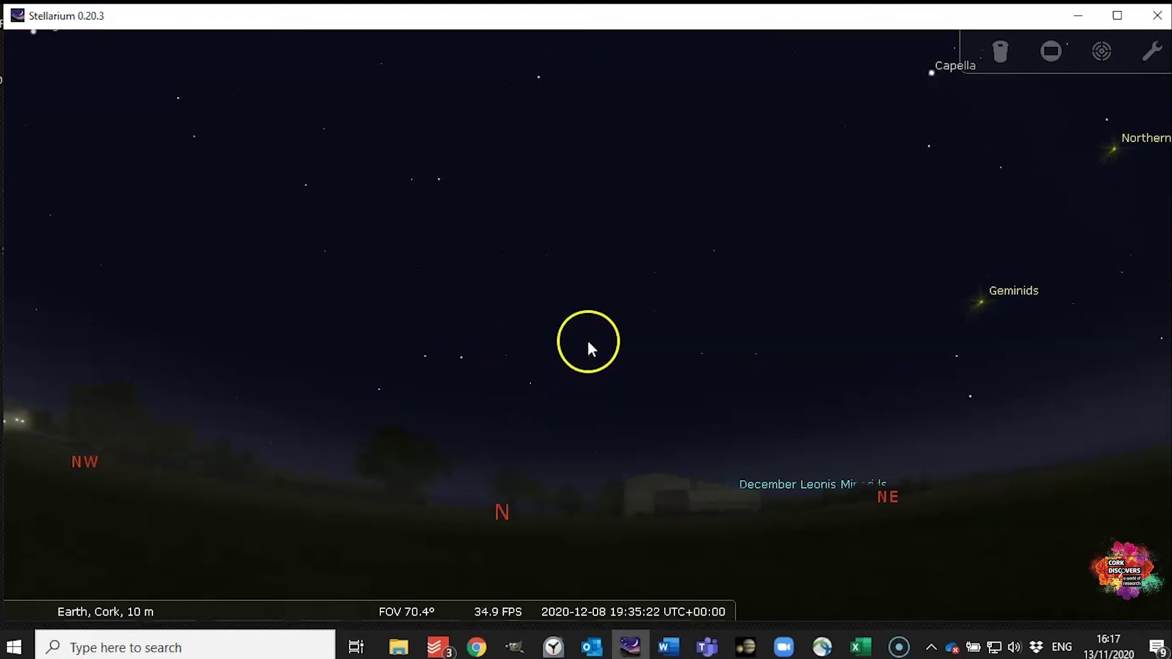
{"action": "left_click", "coordinate": [539, 77]}
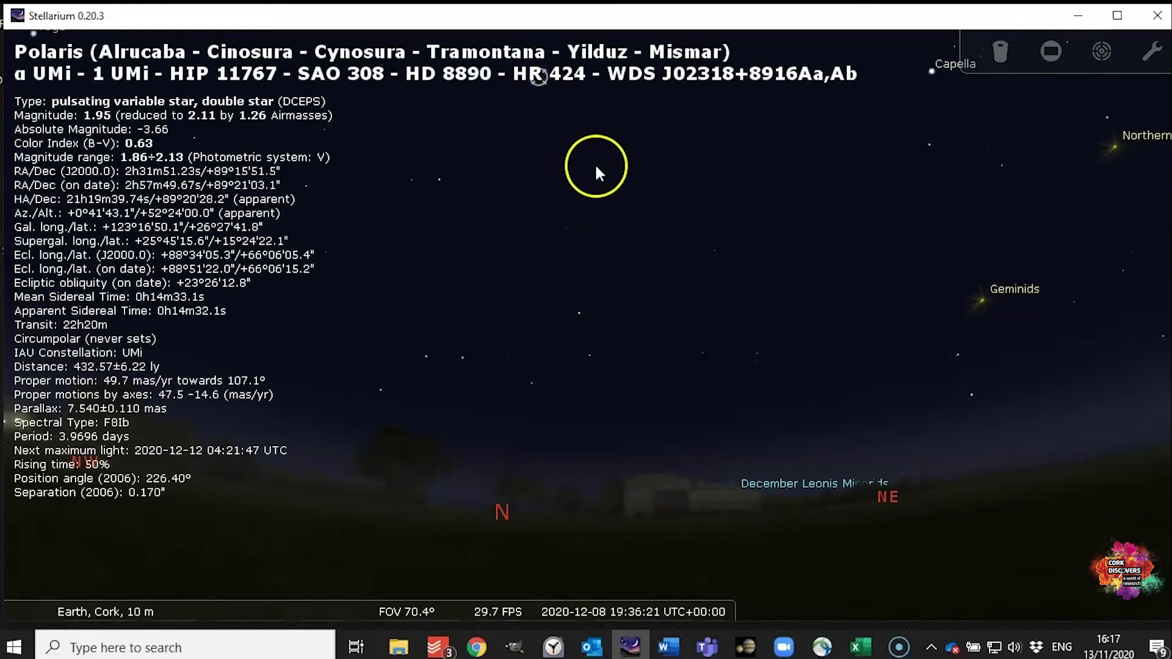
{"action": "key", "text": "space"}
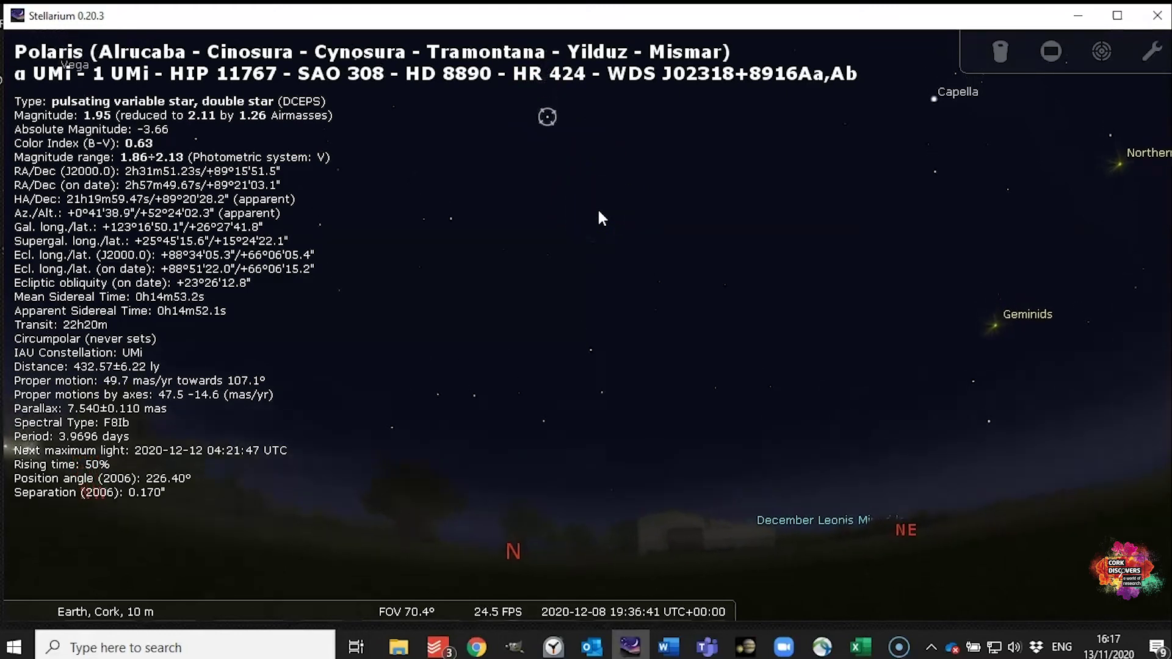
Zoom out to a 137° field and toggle the atmosphere off and back on
{"action": "scroll", "coordinate": [657, 493], "scroll_direction": "down", "scroll_amount": 5}
{"action": "scroll", "coordinate": [657, 491], "scroll_direction": "down", "scroll_amount": 2}
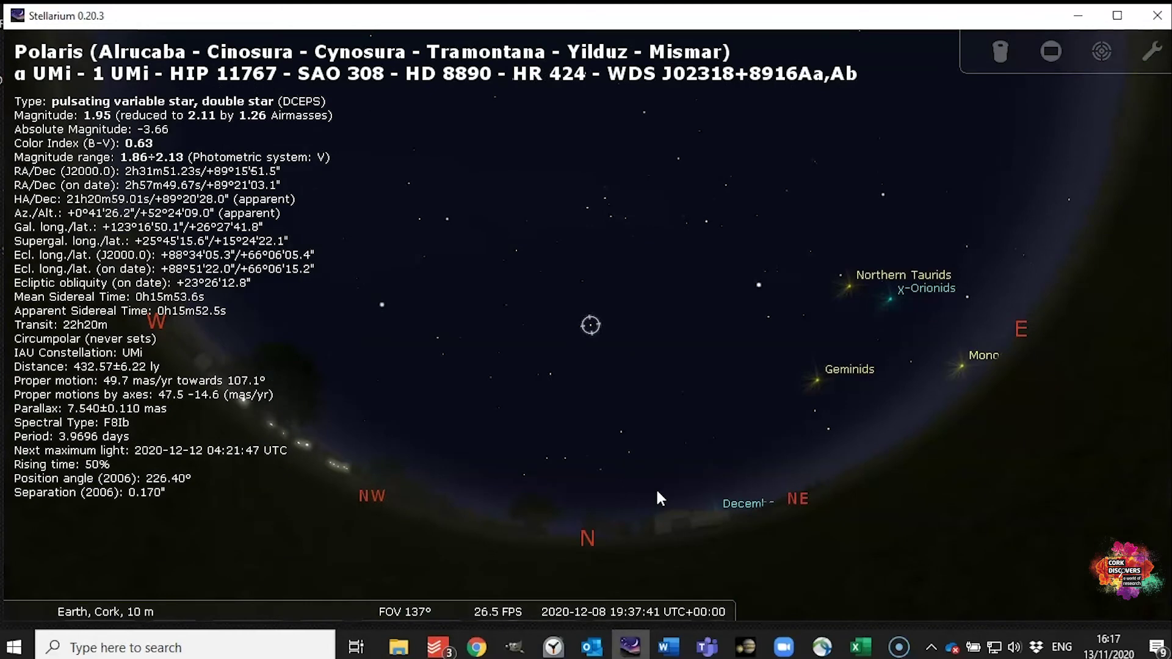
{"action": "key", "text": "a"}
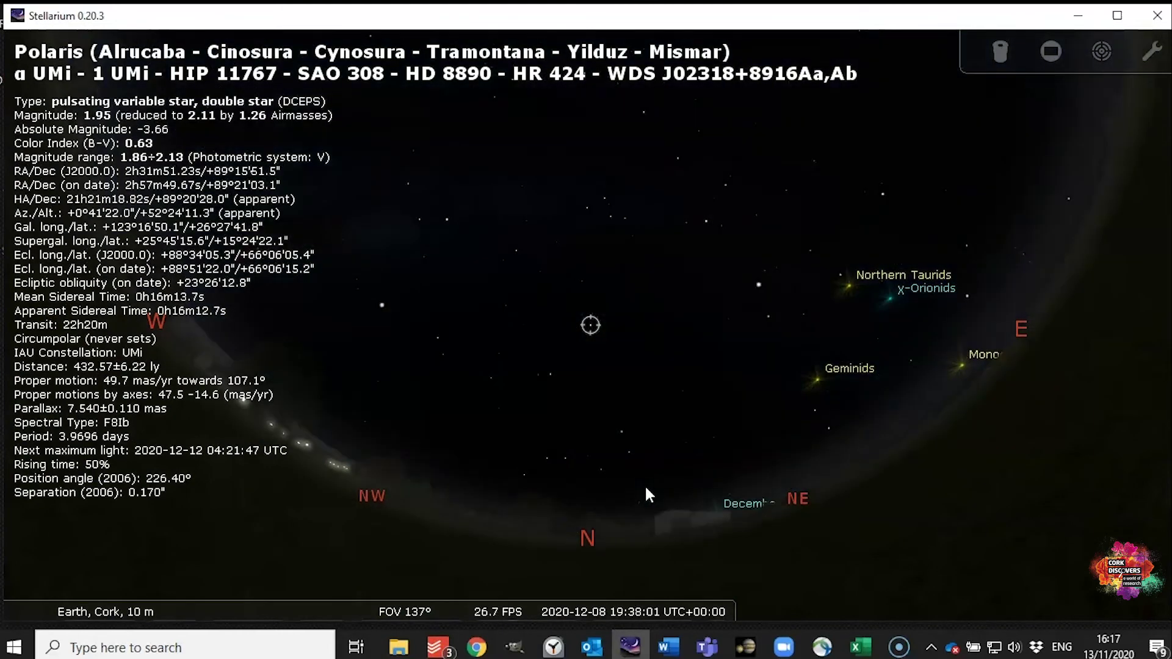
{"action": "key", "text": "a"}
{"action": "left_click", "coordinate": [626, 515]}
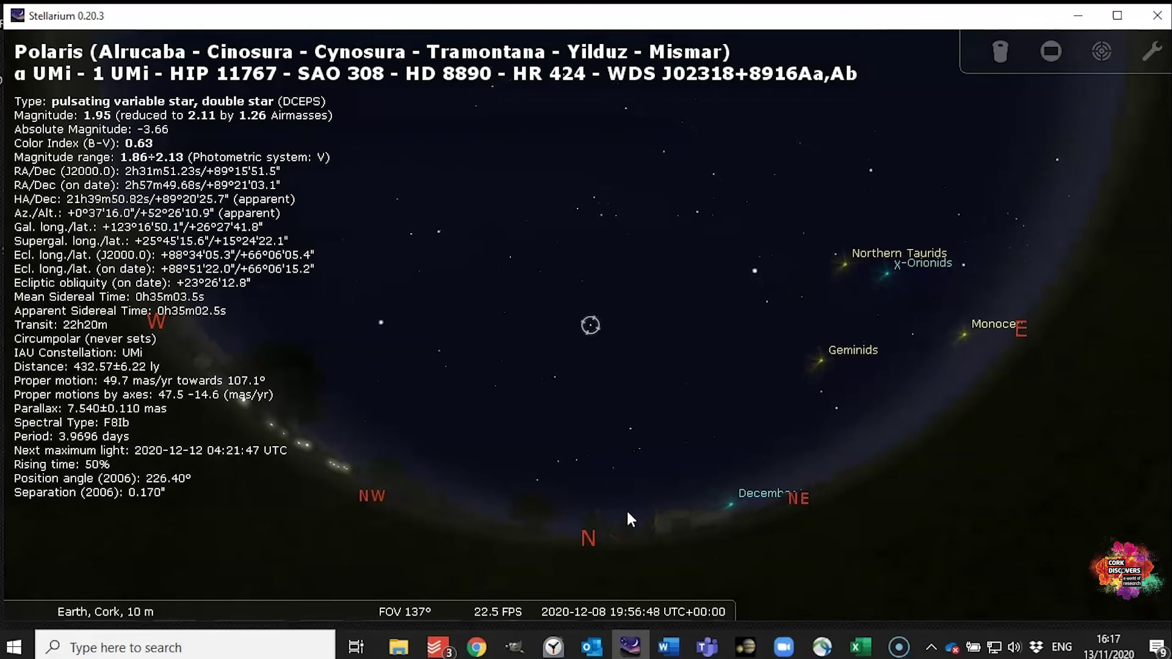
Speed up the simulated time rate with L so the sky spins around Polaris
{"action": "key", "text": "l"}
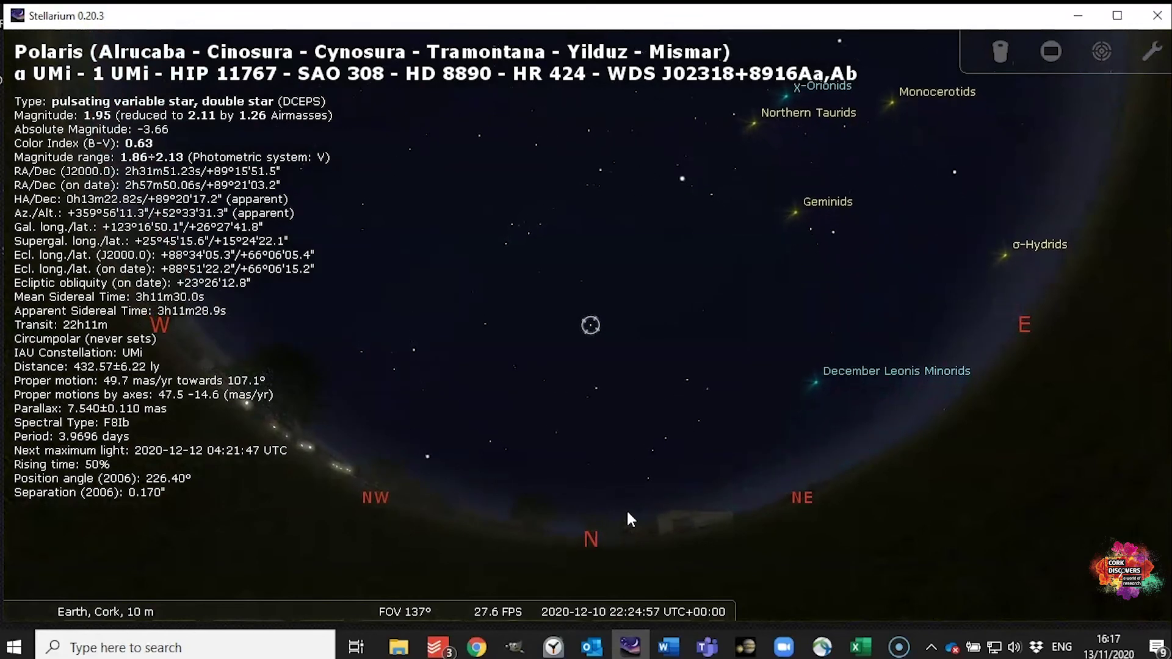
Deselect Polaris and turn the view from north round toward the south
{"action": "left_click", "coordinate": [672, 453]}
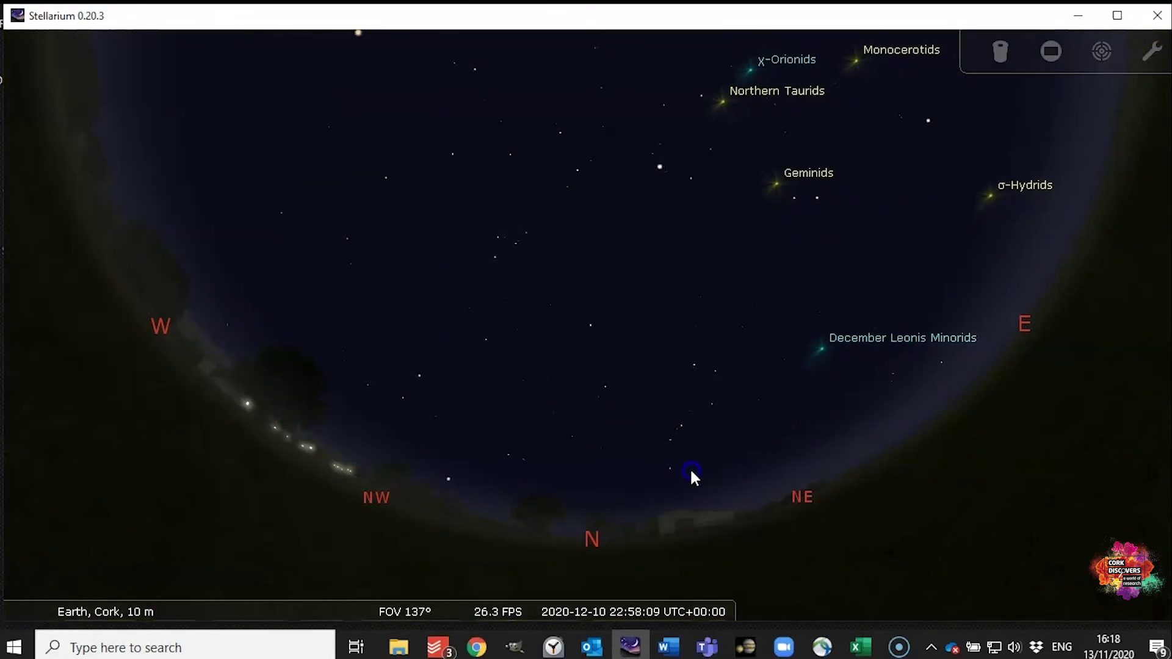
{"action": "left_click_drag", "start_coordinate": [672, 453], "coordinate": [321, 228]}
{"action": "left_click", "coordinate": [562, 285]}
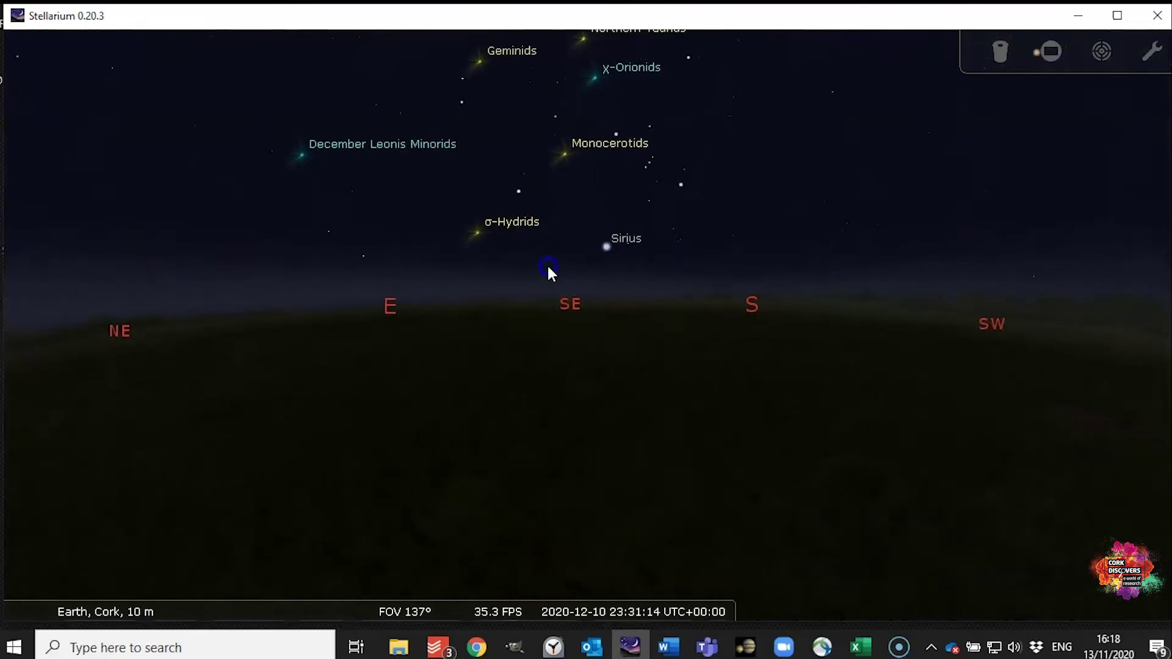
{"action": "left_click_drag", "start_coordinate": [543, 270], "coordinate": [335, 327]}
{"action": "left_click_drag", "start_coordinate": [665, 384], "coordinate": [610, 357]}
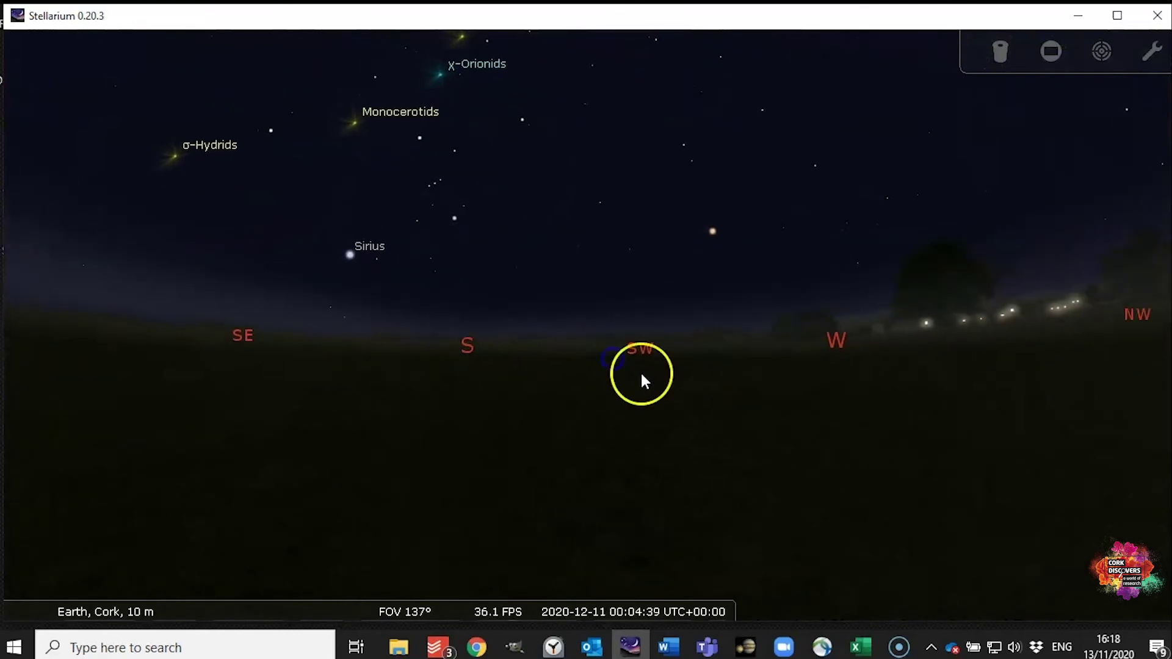
Frame the southern horizon at about 70° zoom, with Sirius and Rigel visible
{"action": "scroll", "coordinate": [659, 385], "scroll_direction": "up", "scroll_amount": 3}
{"action": "left_click_drag", "start_coordinate": [403, 392], "coordinate": [628, 469]}
{"action": "scroll", "coordinate": [580, 379], "scroll_direction": "up", "scroll_amount": 3}
{"action": "scroll", "coordinate": [672, 455], "scroll_direction": "down", "scroll_amount": 2}
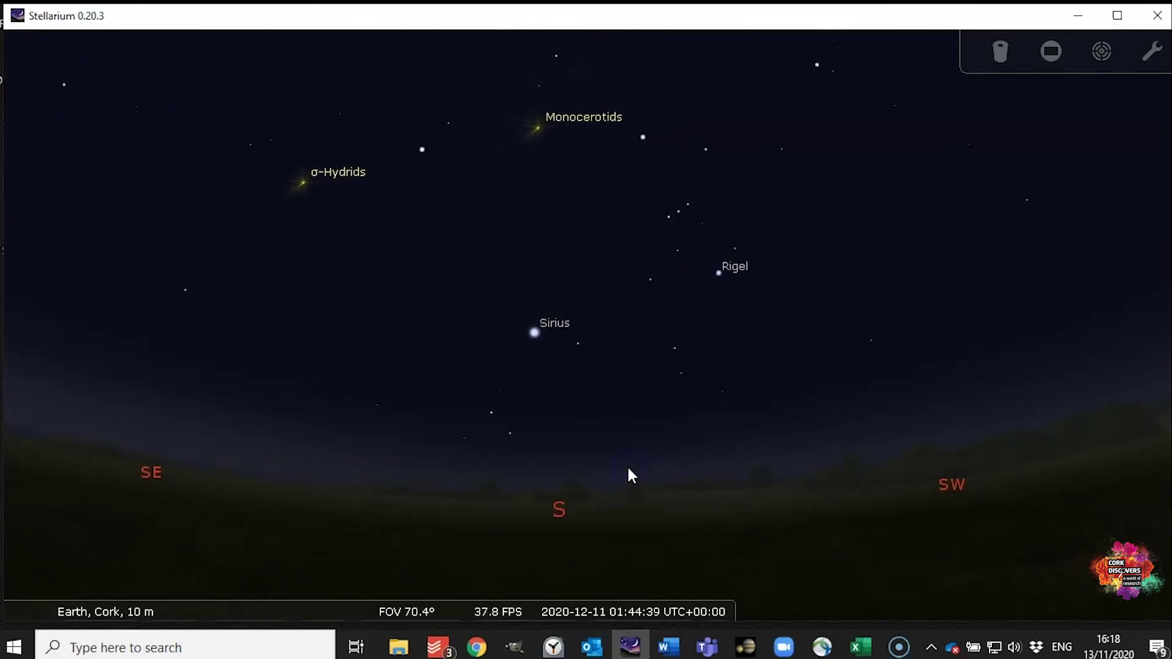
{"action": "left_click_drag", "start_coordinate": [635, 498], "coordinate": [640, 516]}
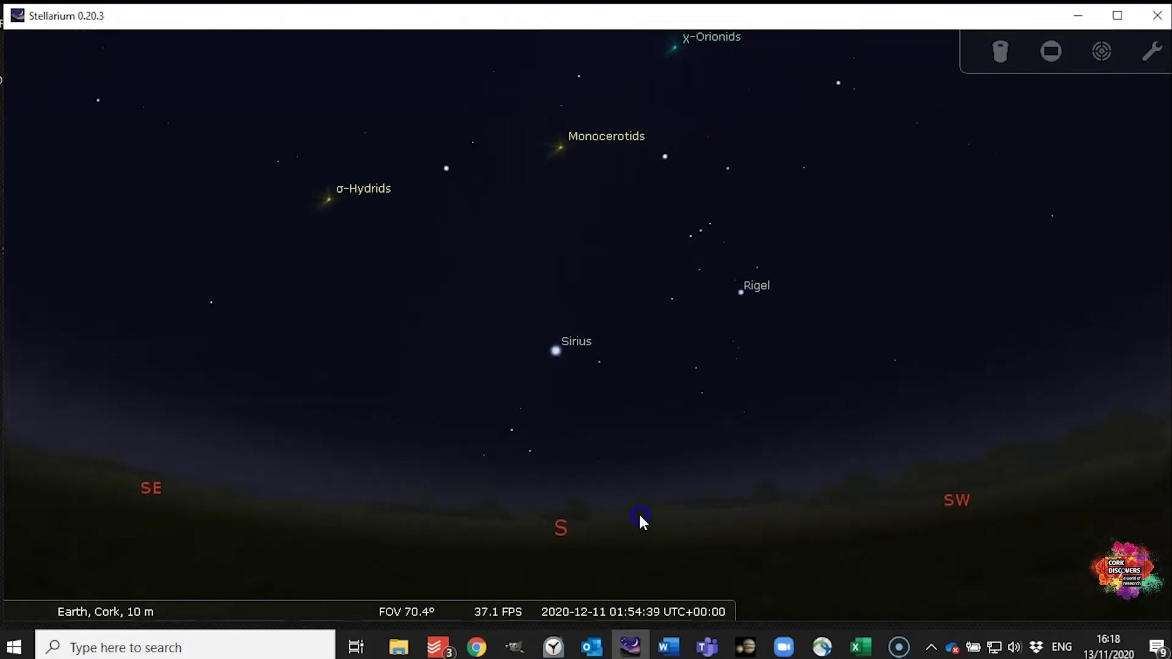
{"action": "mouse_move", "coordinate": [466, 591]}
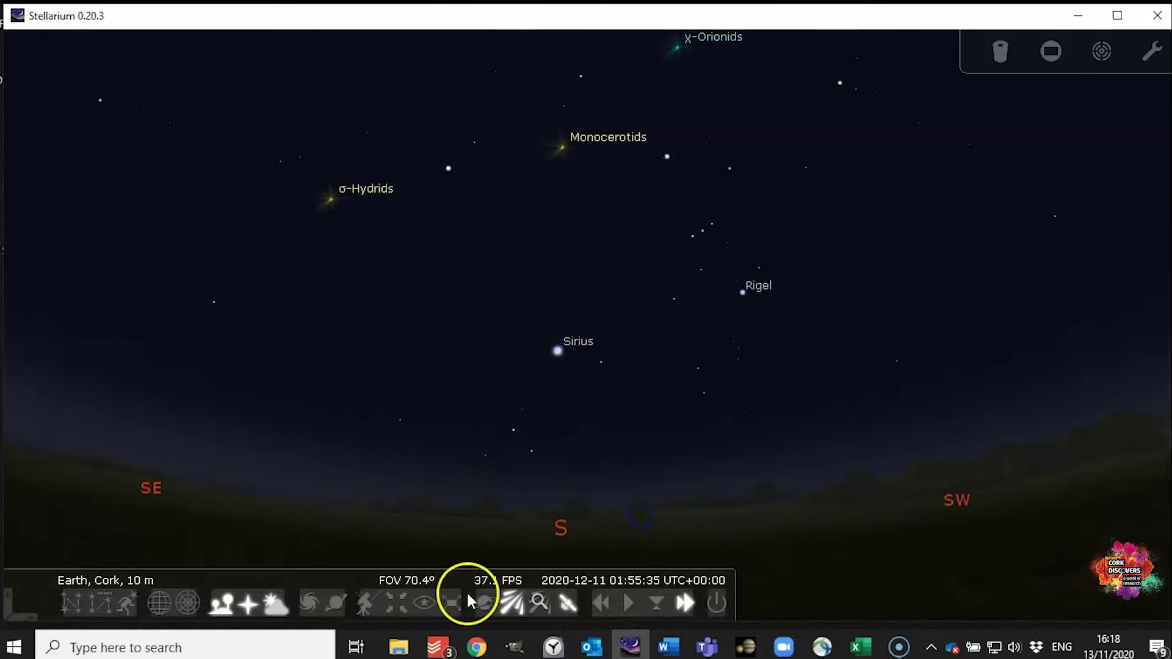
{"action": "left_click", "coordinate": [427, 603]}
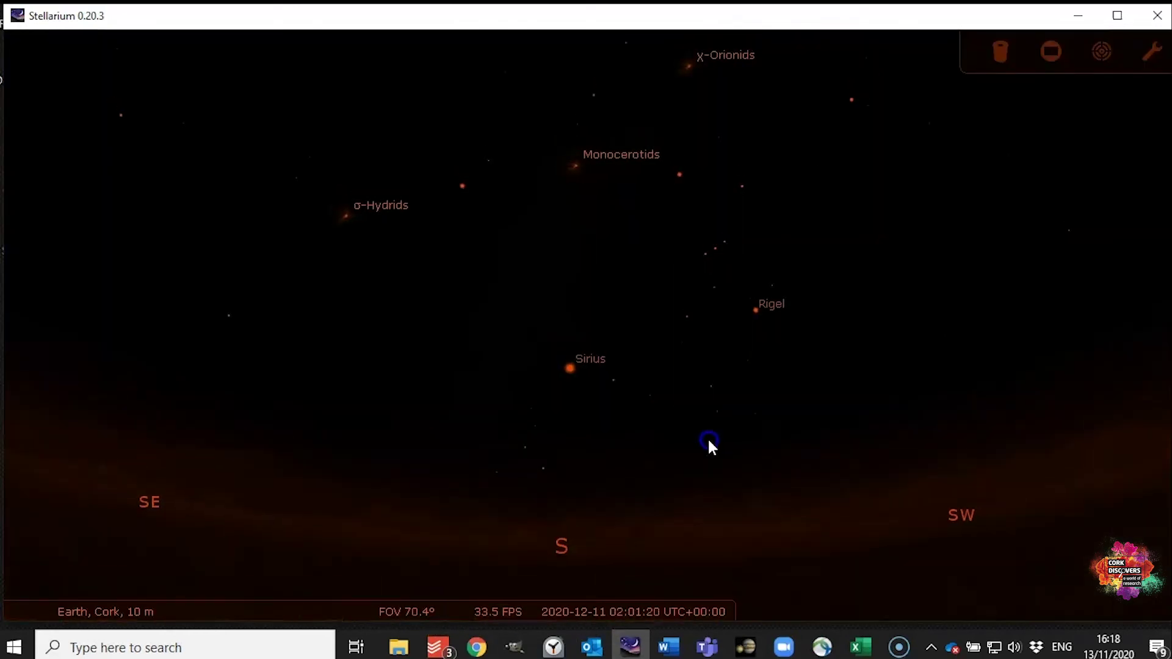
{"action": "left_click_drag", "start_coordinate": [705, 453], "coordinate": [696, 472]}
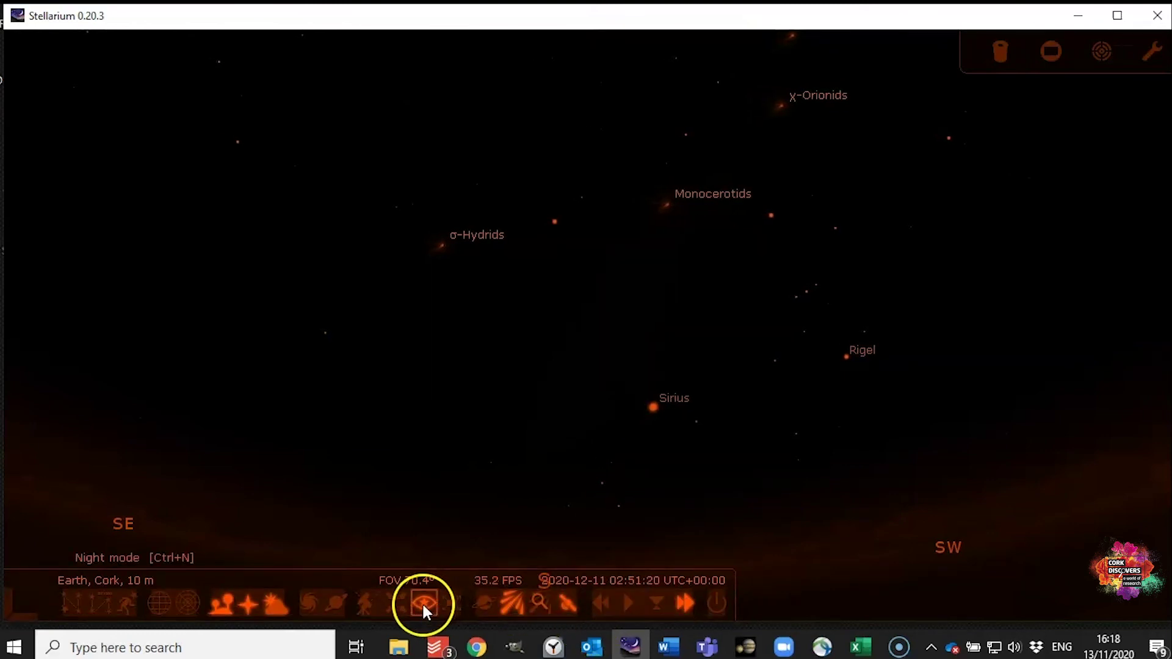
{"action": "left_click", "coordinate": [423, 602]}
Zoom out, then open Astronomical calculations, Configuration, Search, View and Date/time windows
{"action": "scroll", "coordinate": [693, 445], "scroll_direction": "down", "scroll_amount": 4}
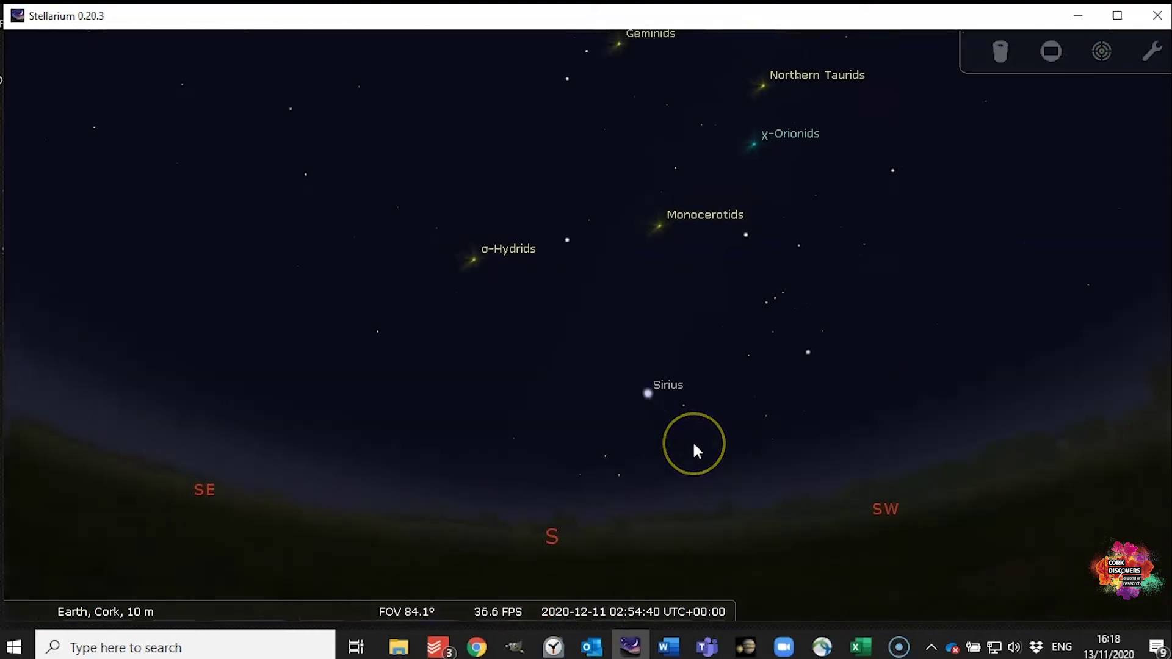
{"action": "mouse_move", "coordinate": [677, 616]}
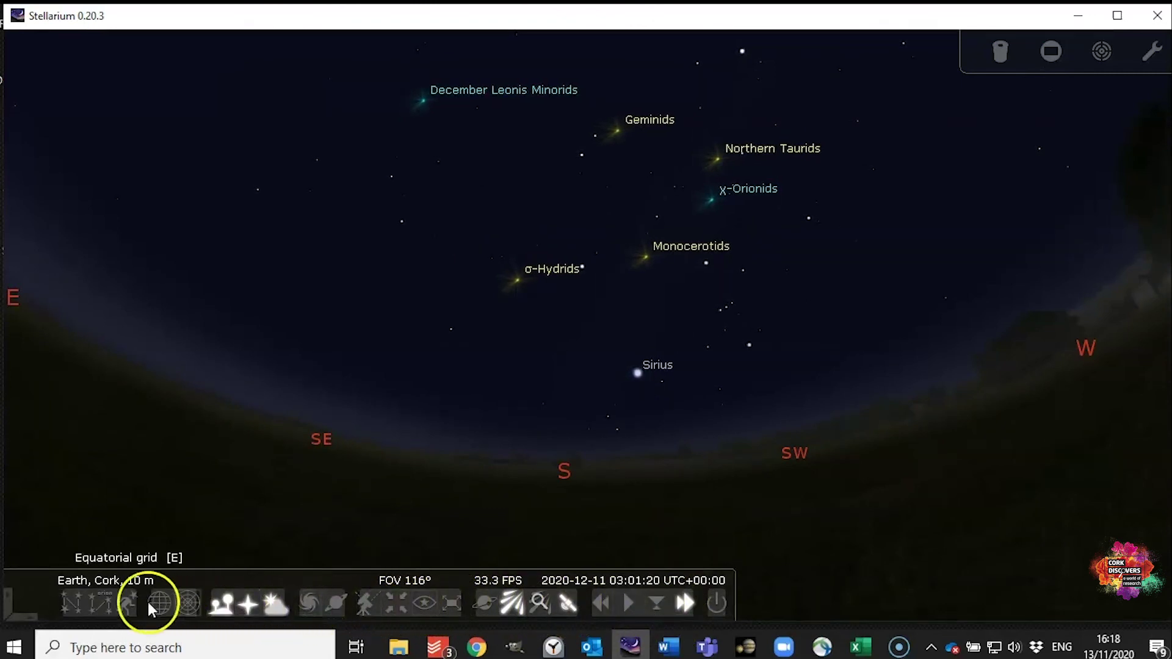
{"action": "mouse_move", "coordinate": [23, 522]}
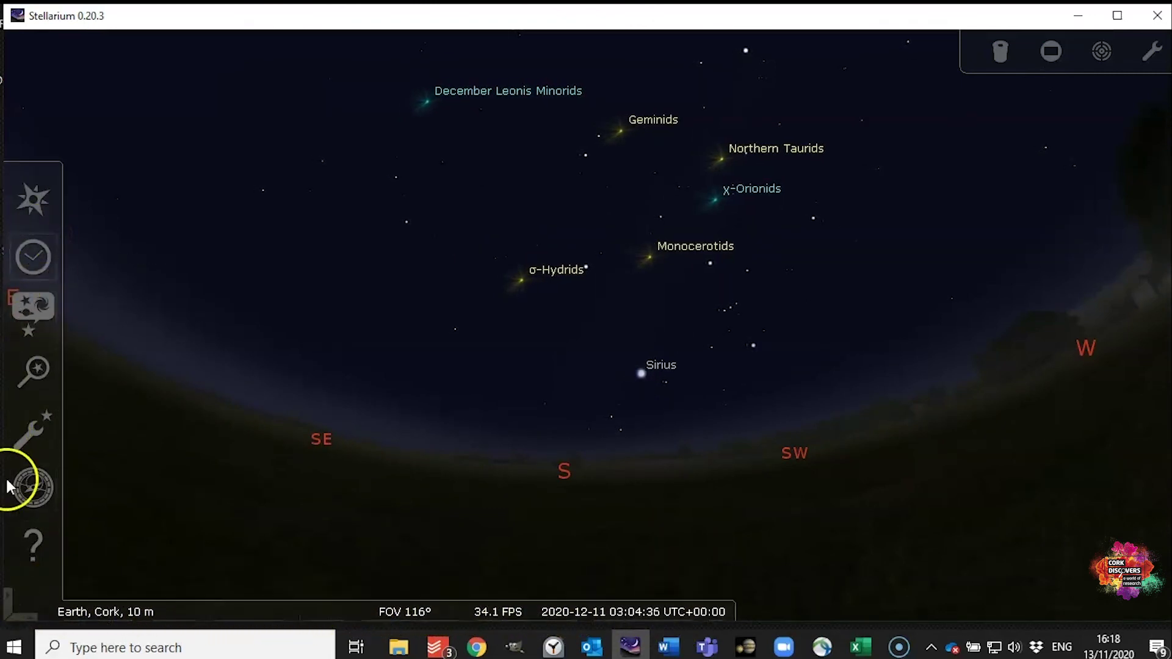
{"action": "left_click", "coordinate": [35, 486]}
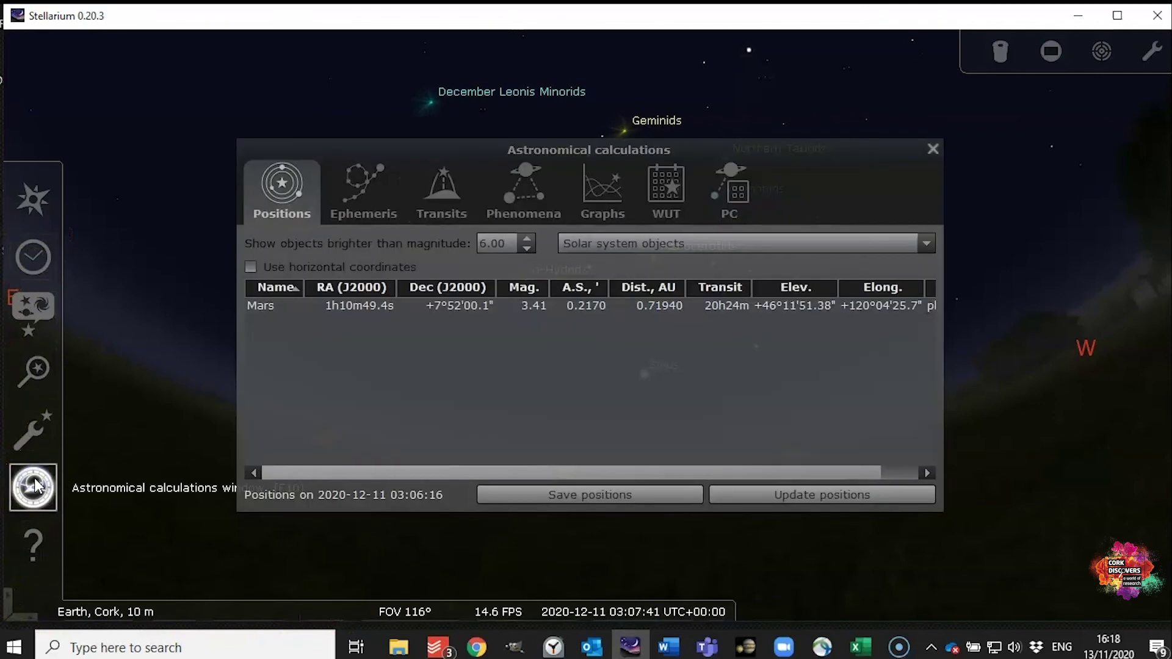
{"action": "left_click", "coordinate": [39, 423]}
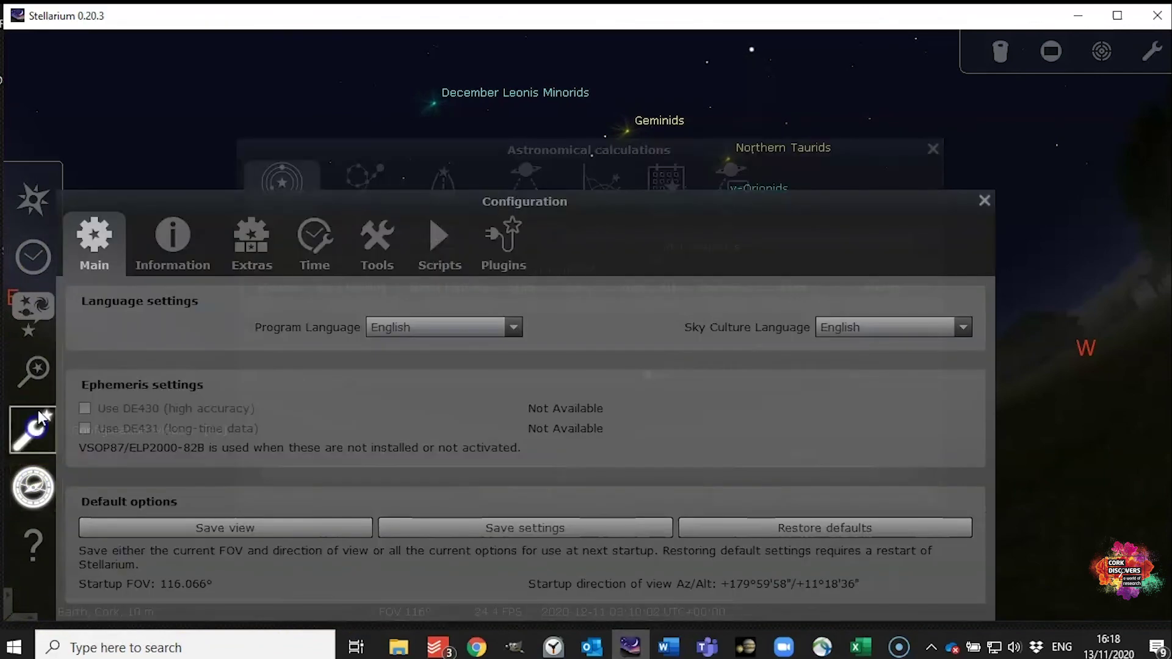
{"action": "left_click", "coordinate": [33, 369]}
{"action": "left_click", "coordinate": [33, 311]}
{"action": "left_click", "coordinate": [33, 261]}
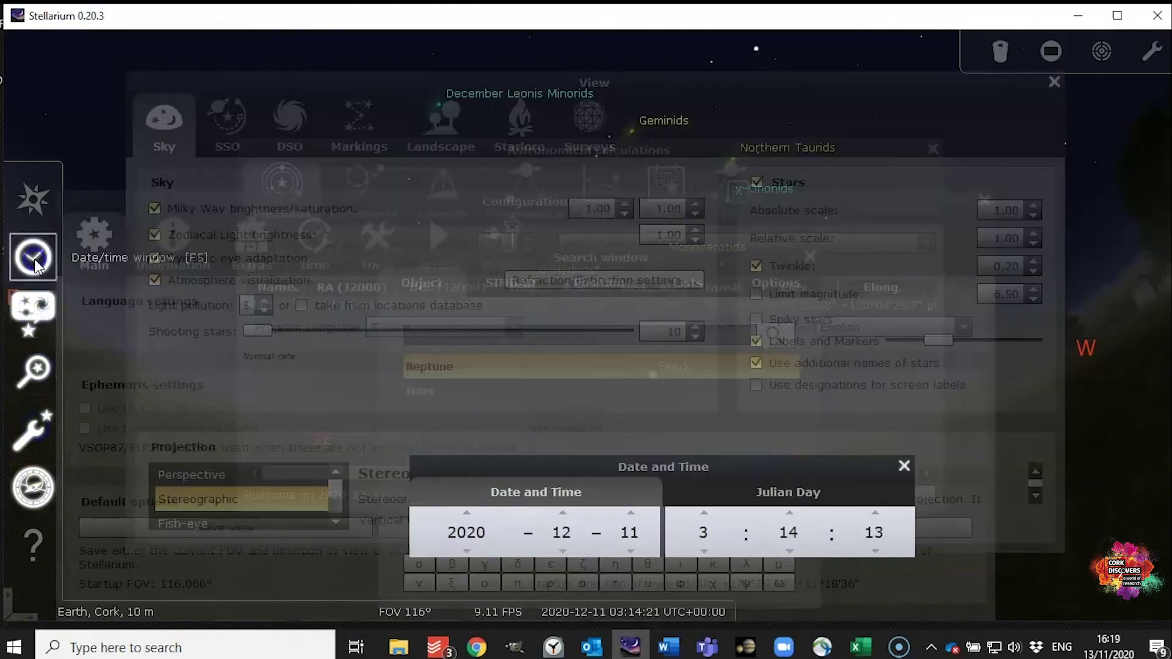
Close the View, Astronomical calculations, Configuration and Search windows, keeping Date/time open
{"action": "left_click", "coordinate": [1051, 83]}
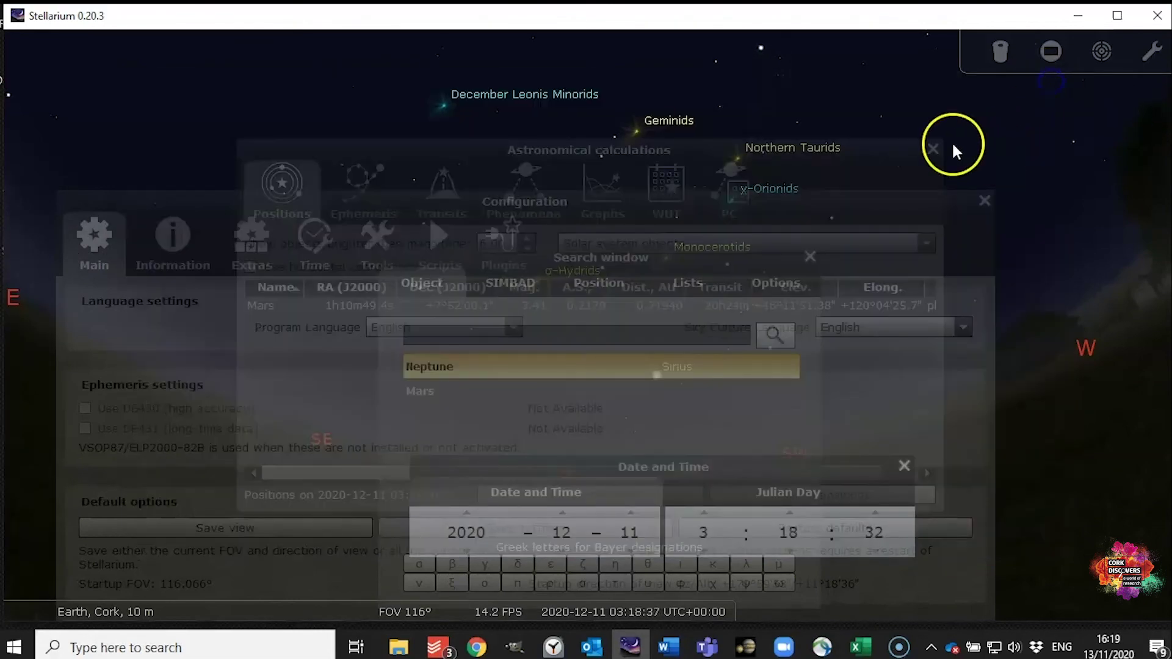
{"action": "left_click", "coordinate": [932, 147]}
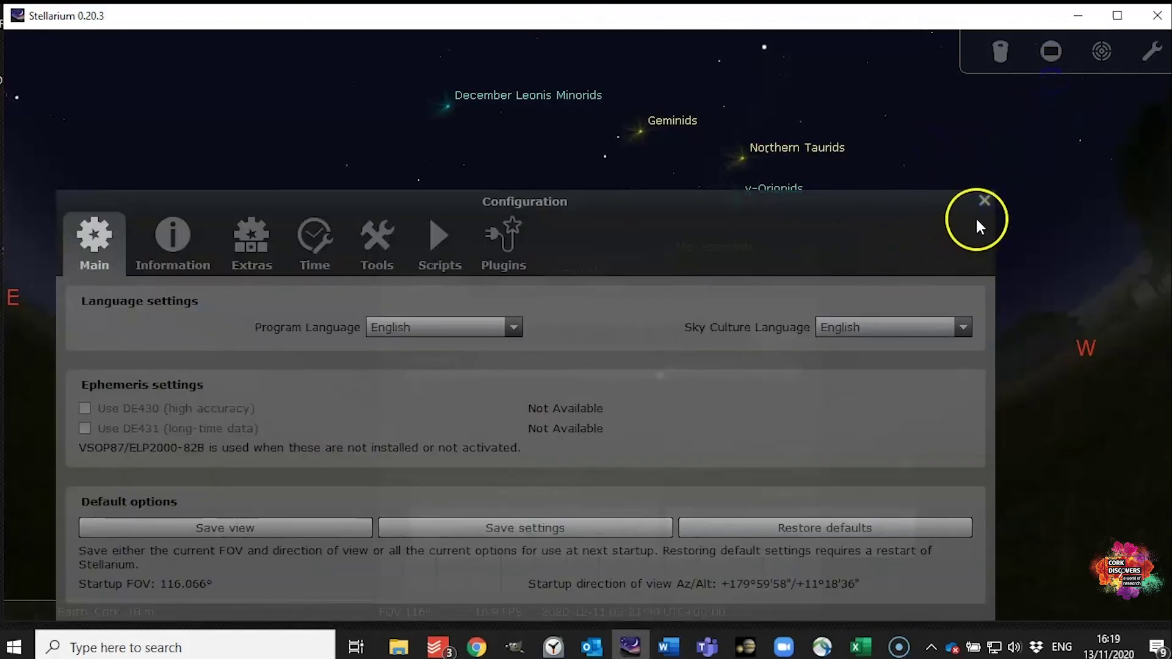
{"action": "left_click", "coordinate": [982, 200]}
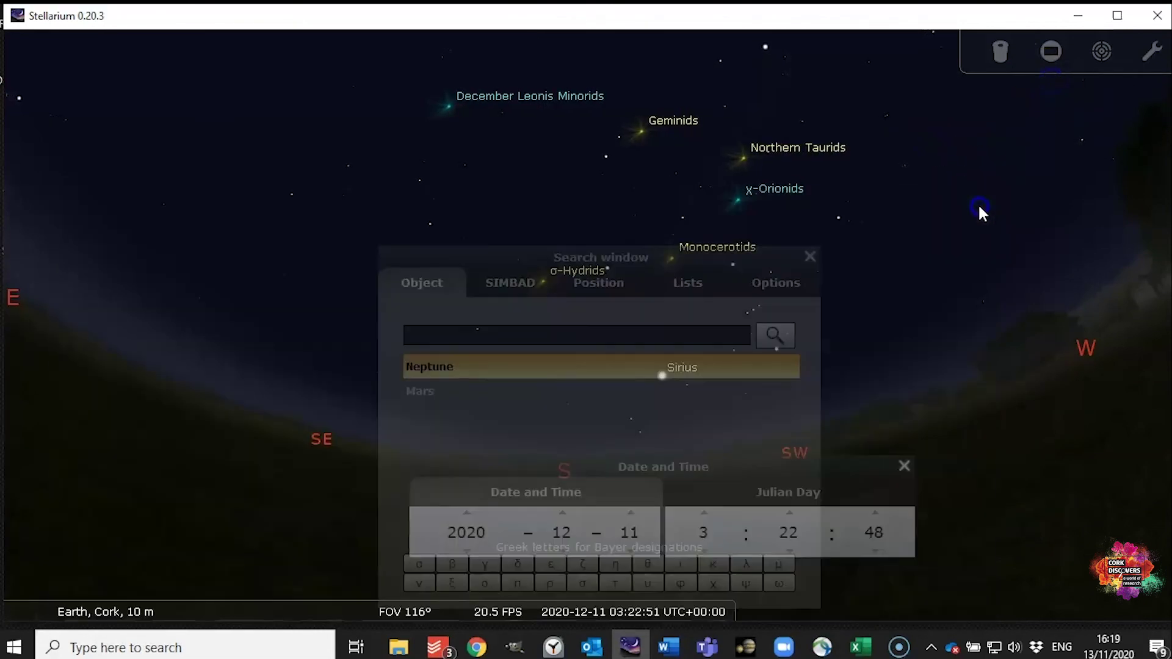
{"action": "left_click", "coordinate": [810, 256]}
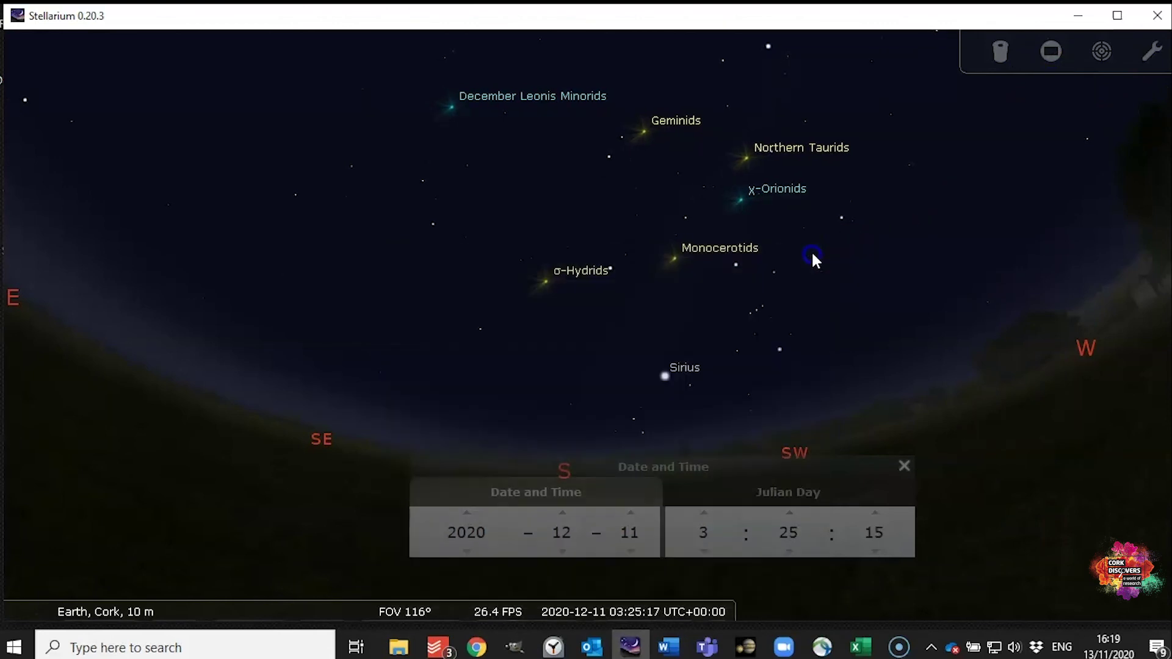
Close the Date and Time window and reposition the sky so the horizon sits higher
{"action": "left_click", "coordinate": [903, 466]}
{"action": "left_click_drag", "start_coordinate": [905, 342], "coordinate": [917, 375]}
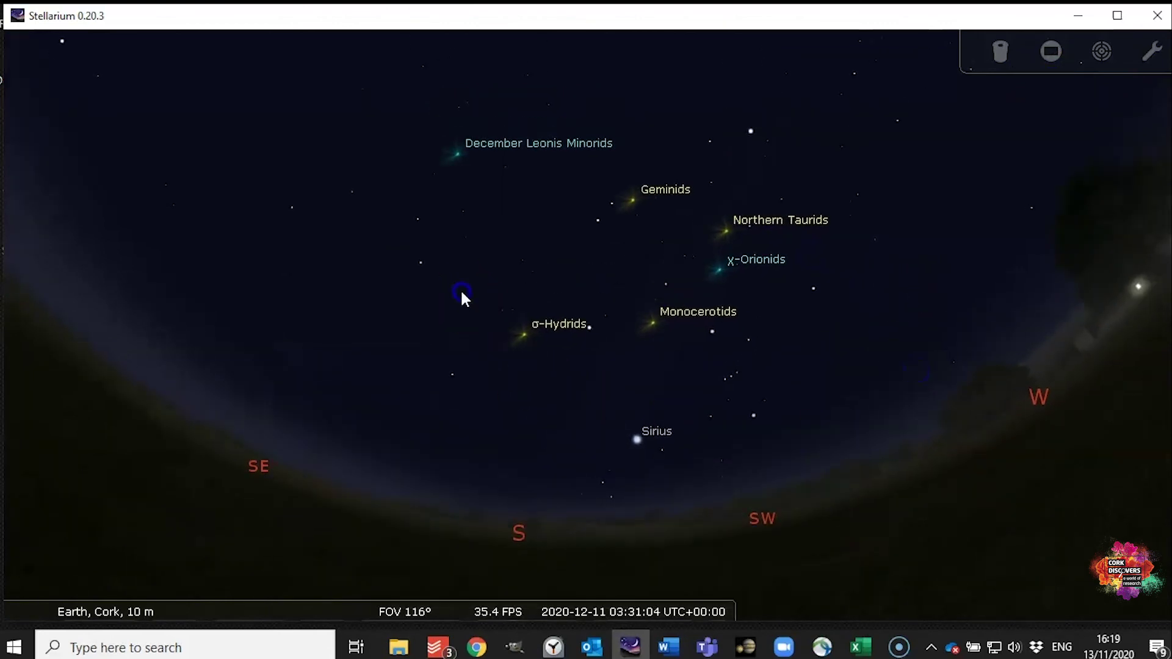
{"action": "left_click_drag", "start_coordinate": [614, 485], "coordinate": [627, 427]}
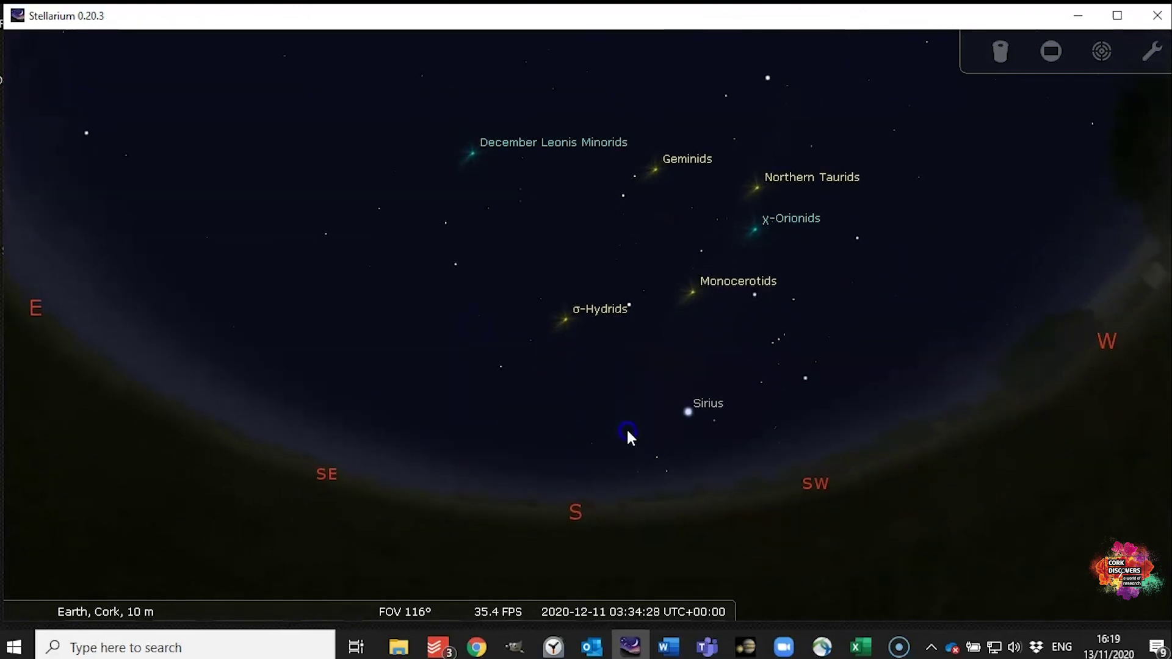